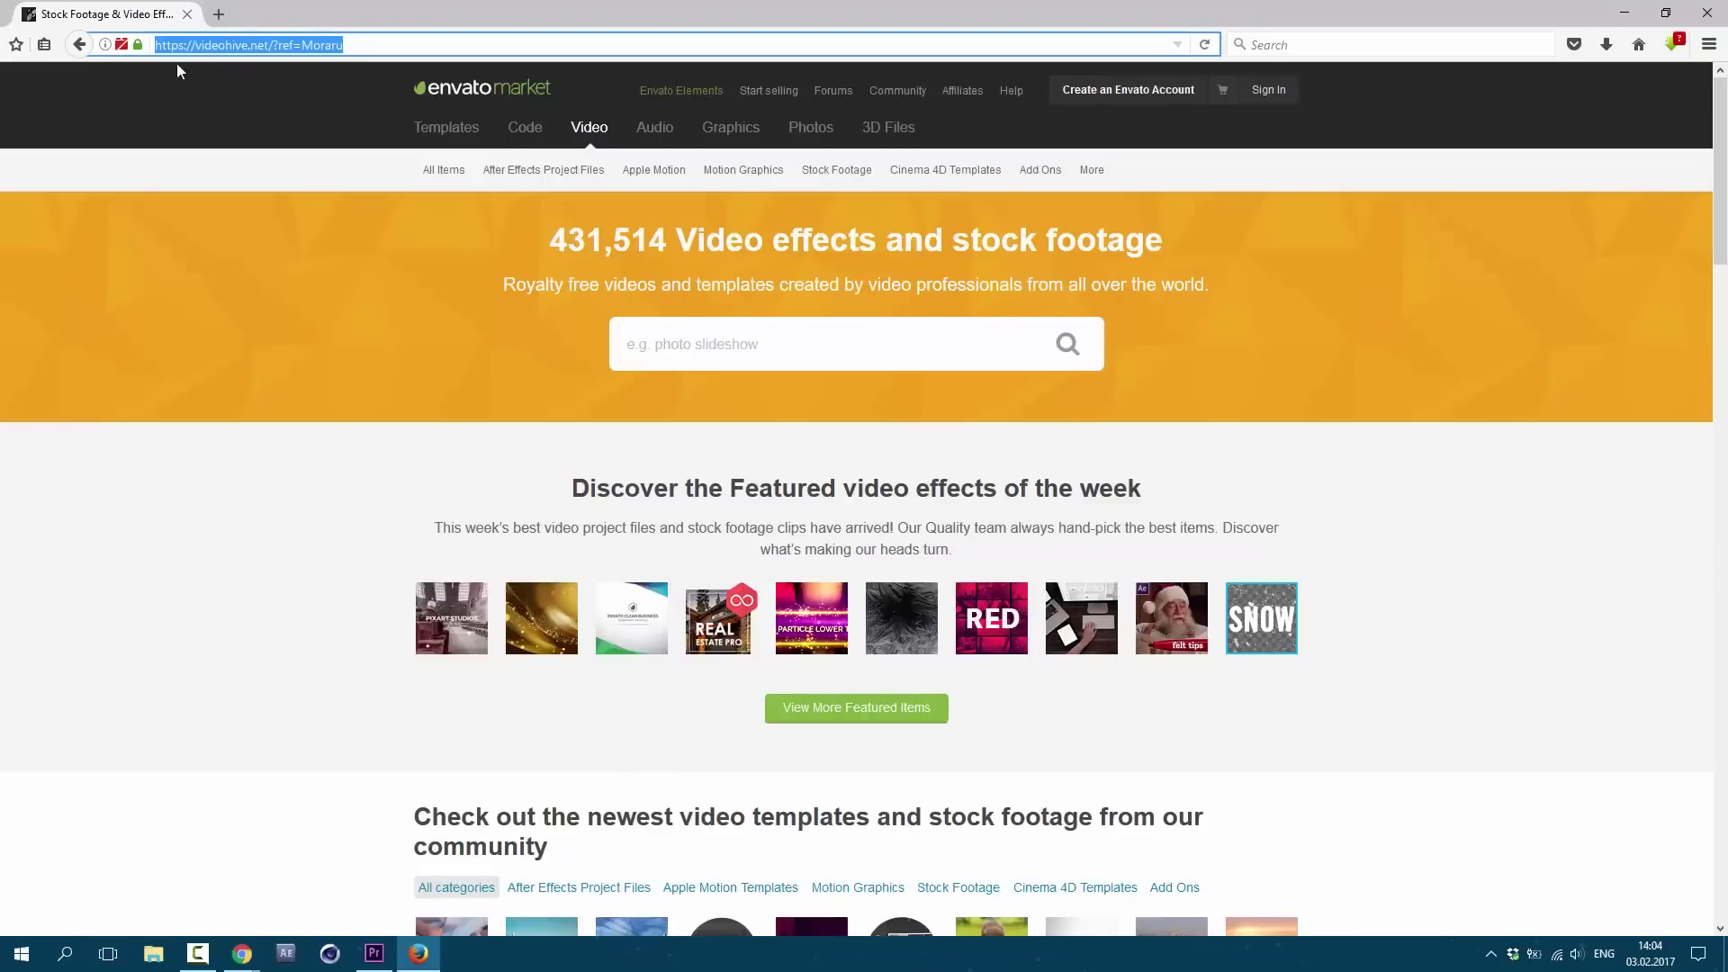
Focus the VideoHive page in Envato Market before scrolling to February's free items.
left_click(313, 239)
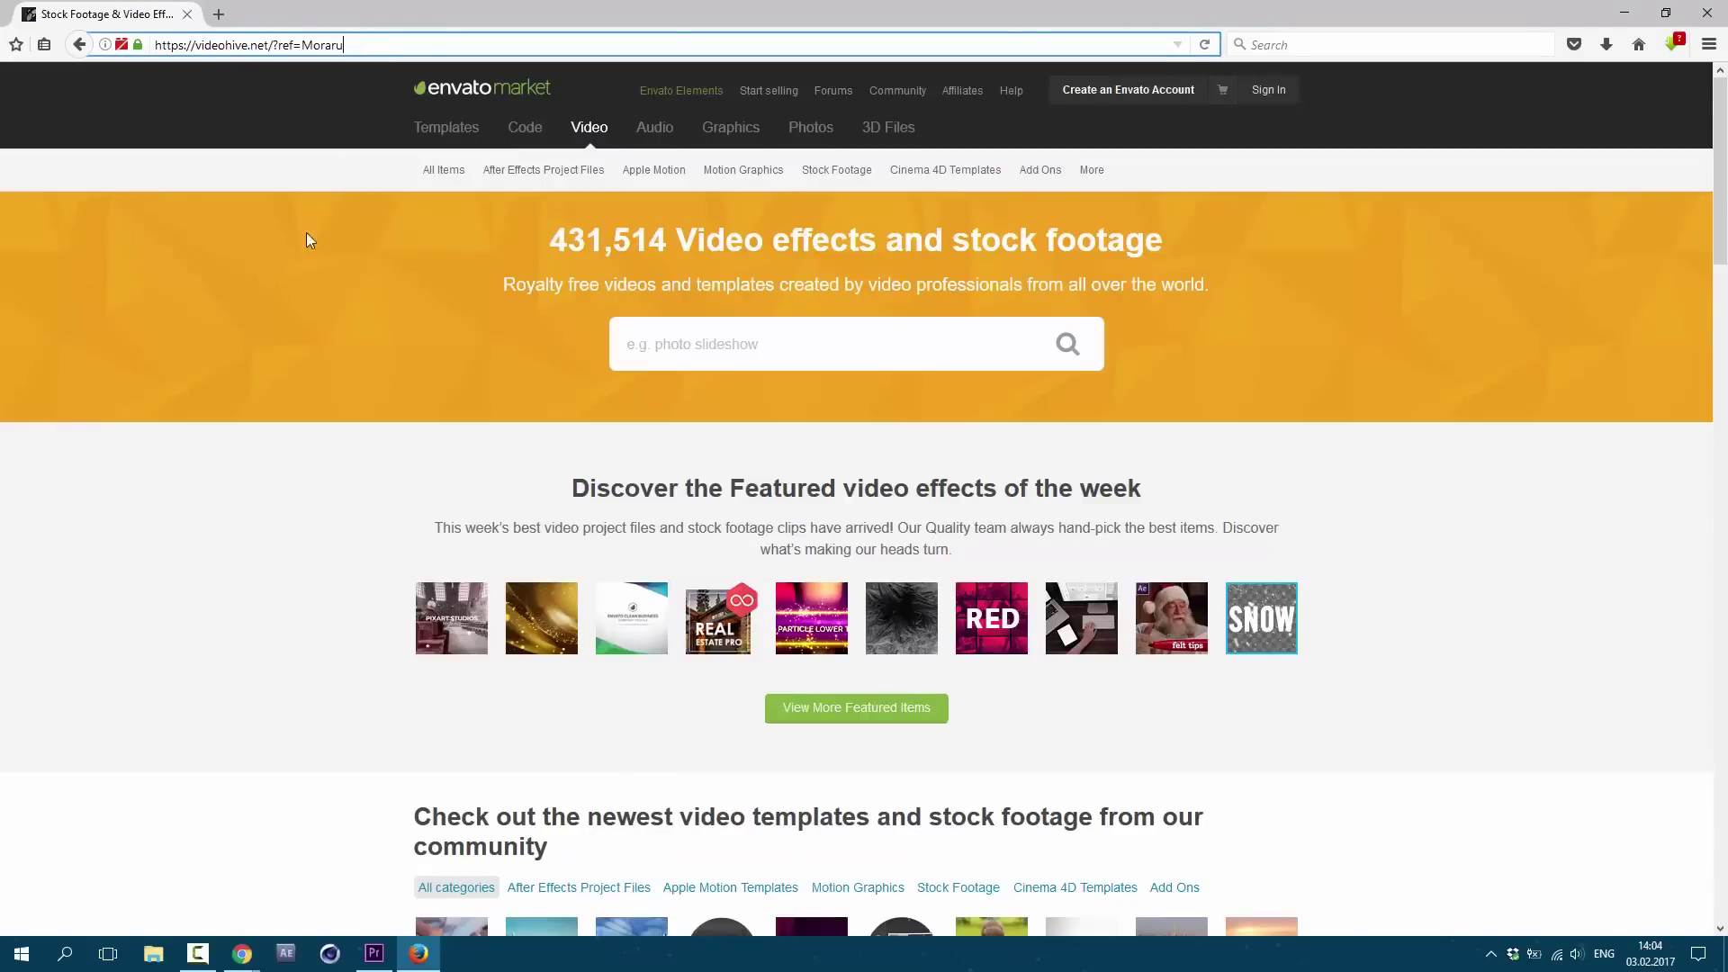
scroll(290, 361, "down", 3)
scroll(290, 362, "down", 3)
scroll(289, 362, "down", 2)
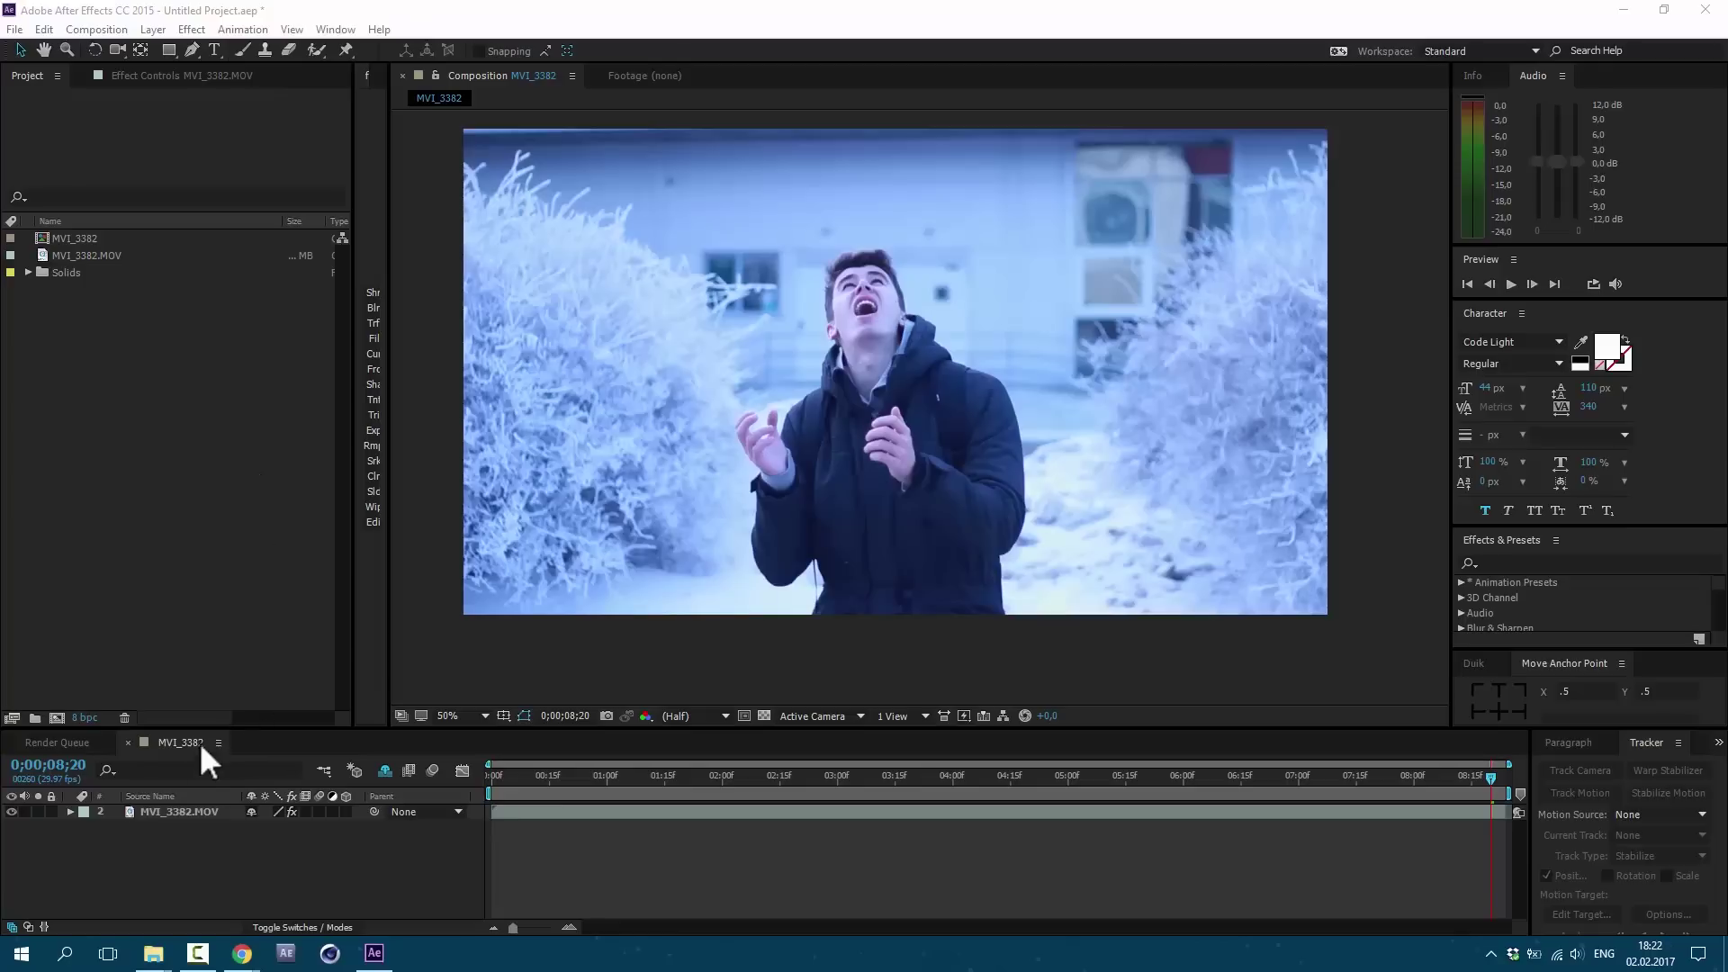
Expand MVI_3382.MOV's effects and enable the MAKE IT LOOK AWESOME checkbox.
left_click(226, 855)
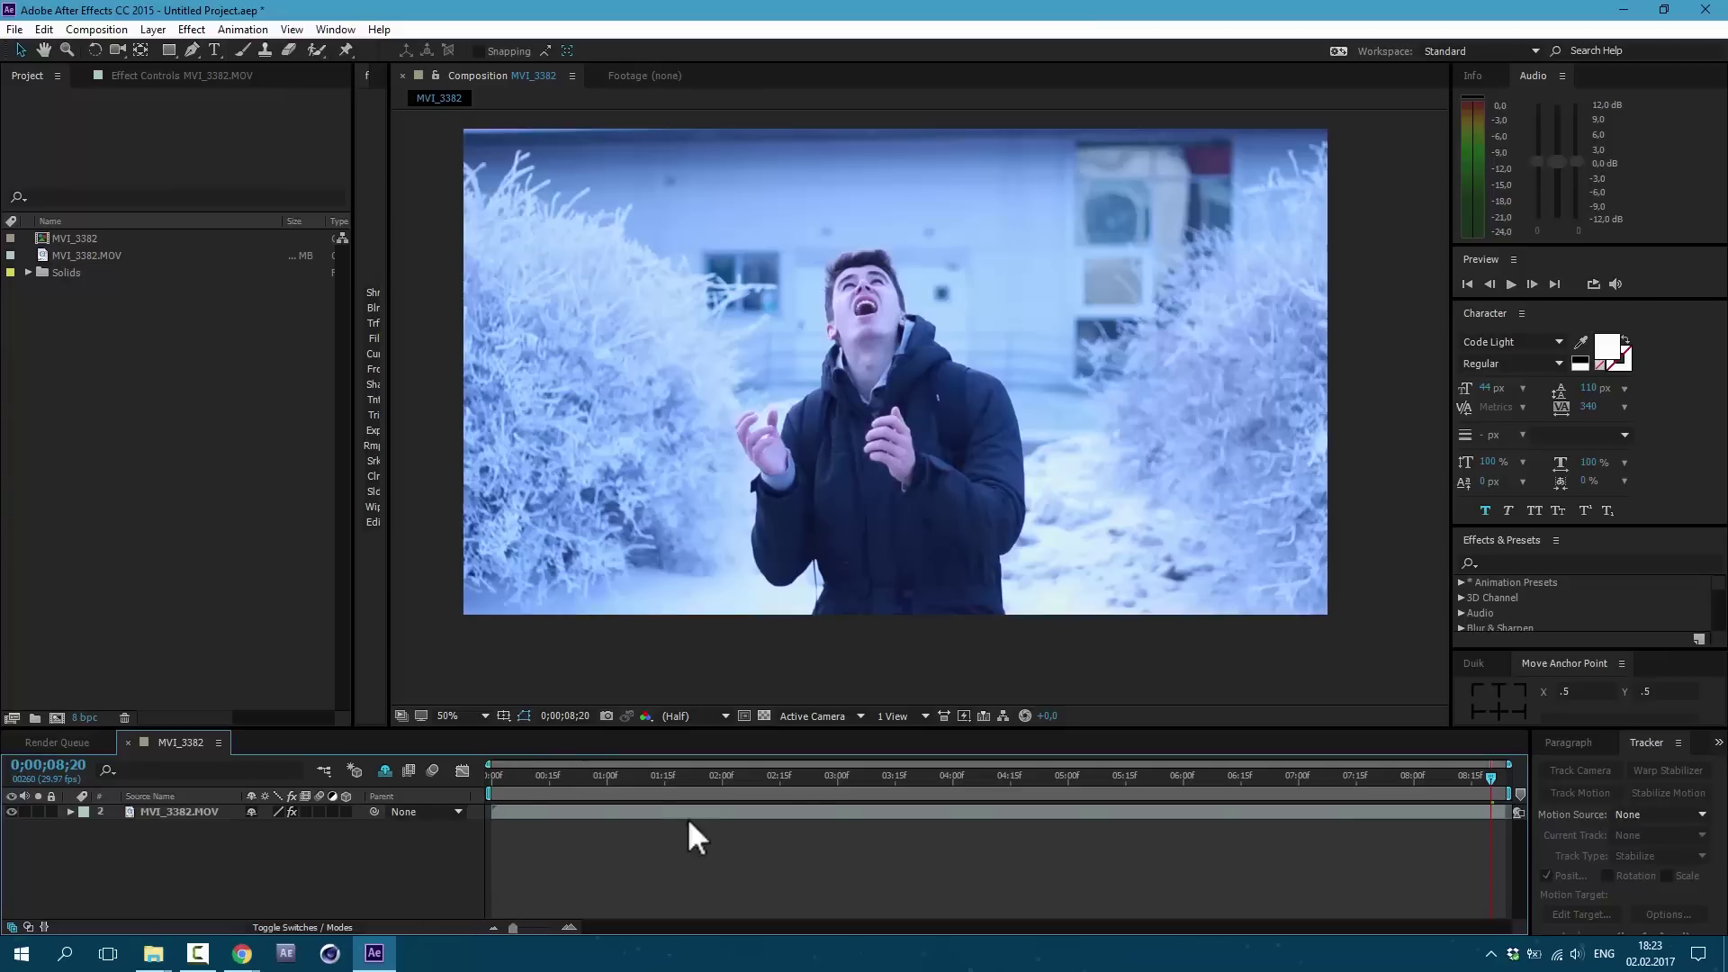
left_click(70, 811)
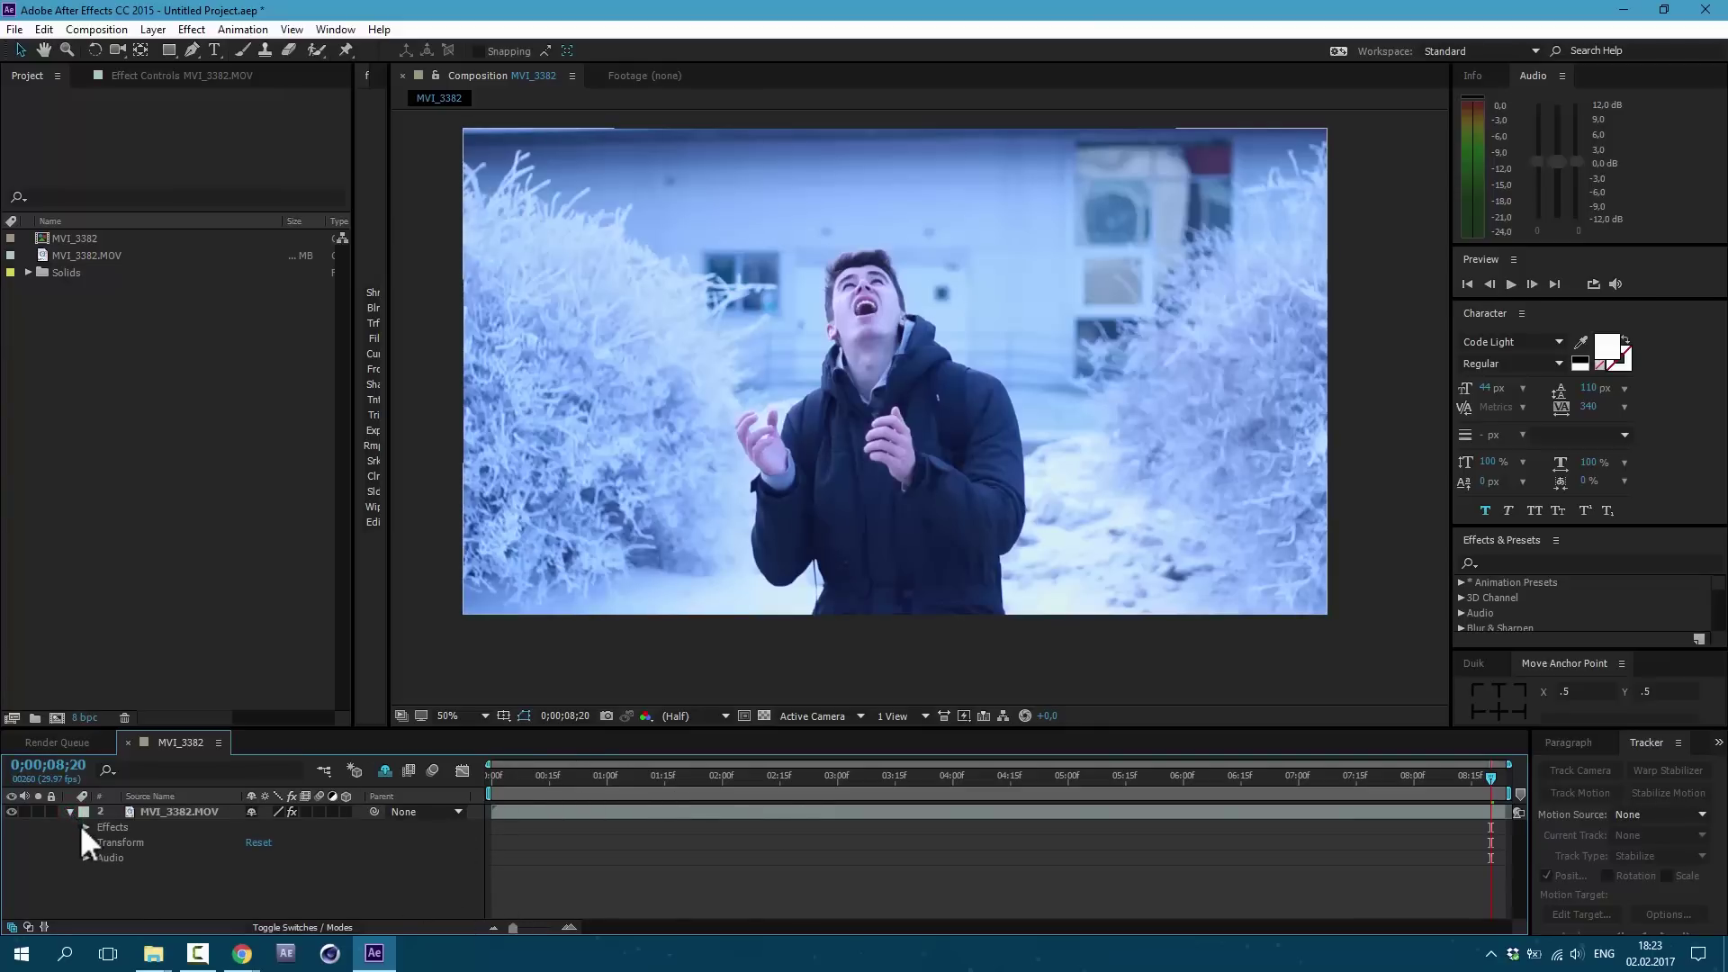
left_click(85, 826)
left_click(100, 844)
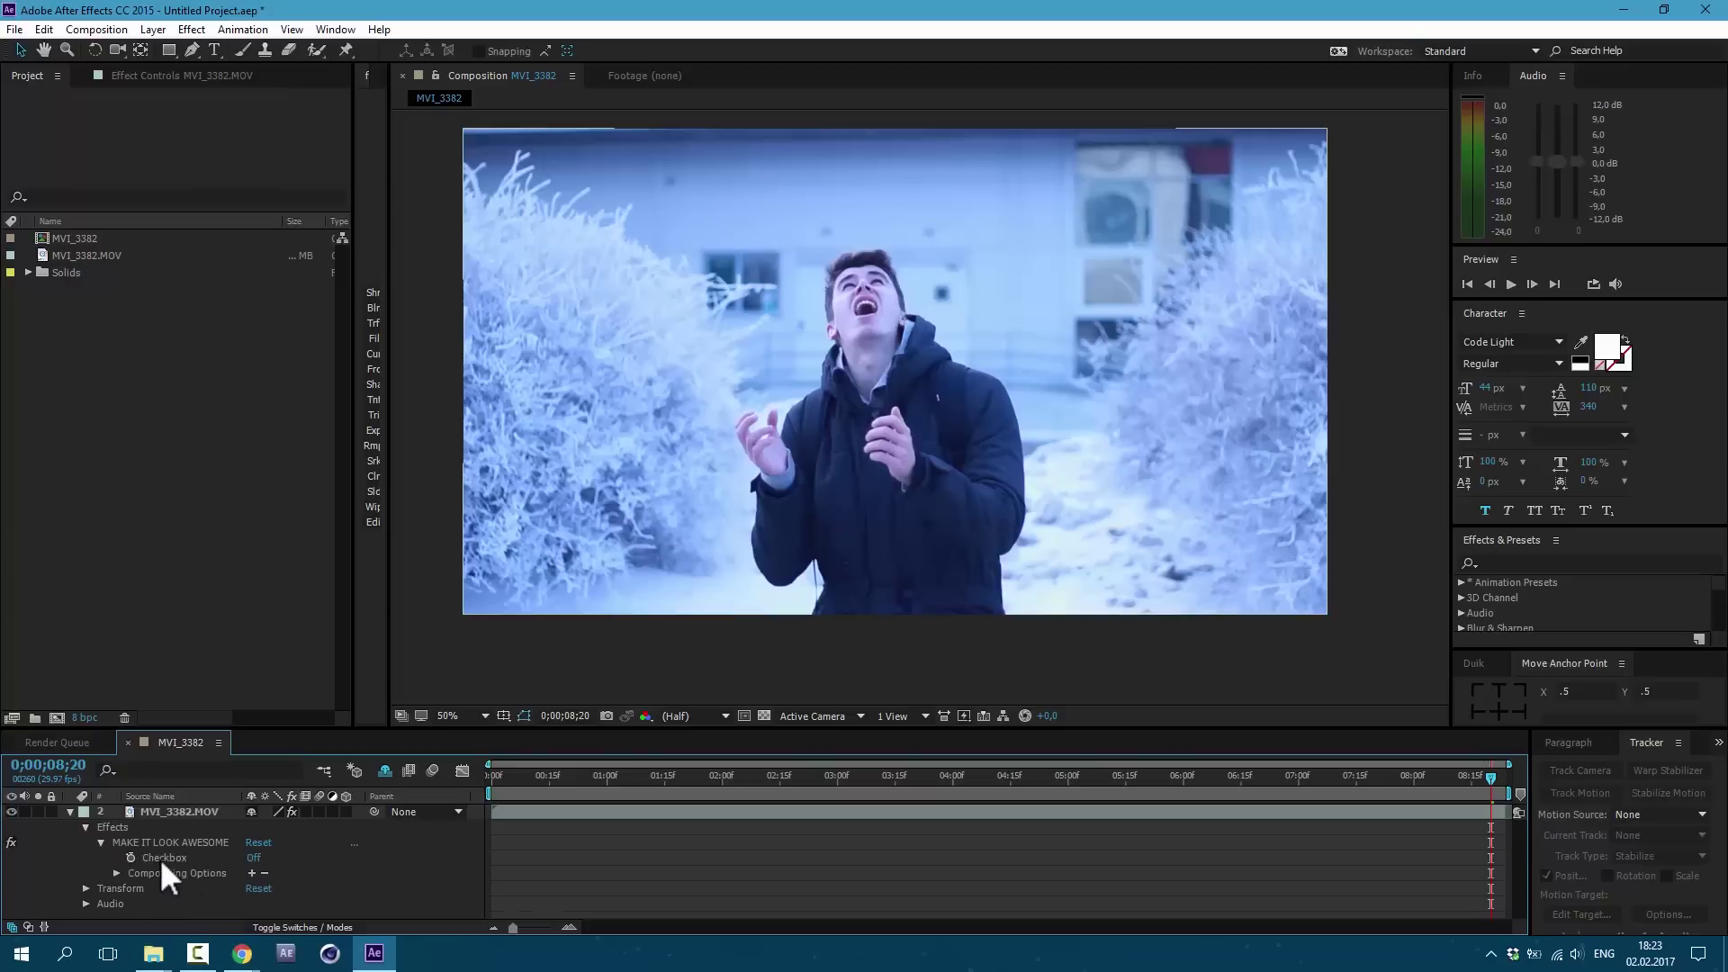
left_click(252, 859)
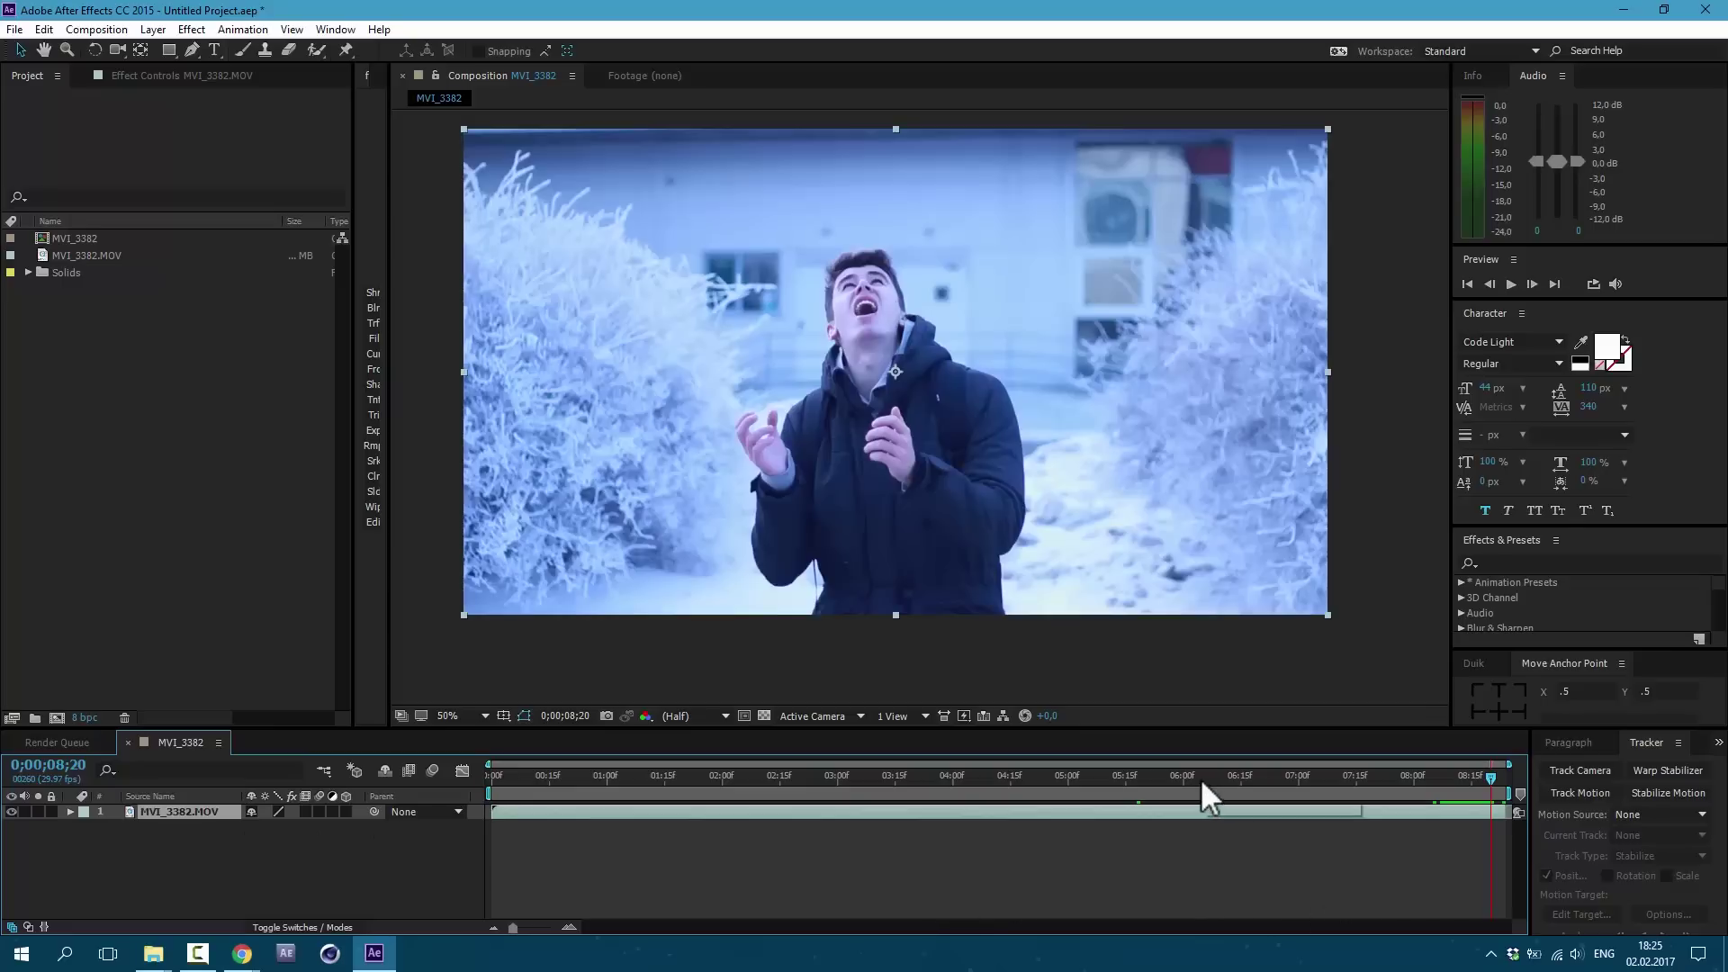
Duplicate the footage layer and trim the top copy's in-point to 05;20.
left_click(1143, 776)
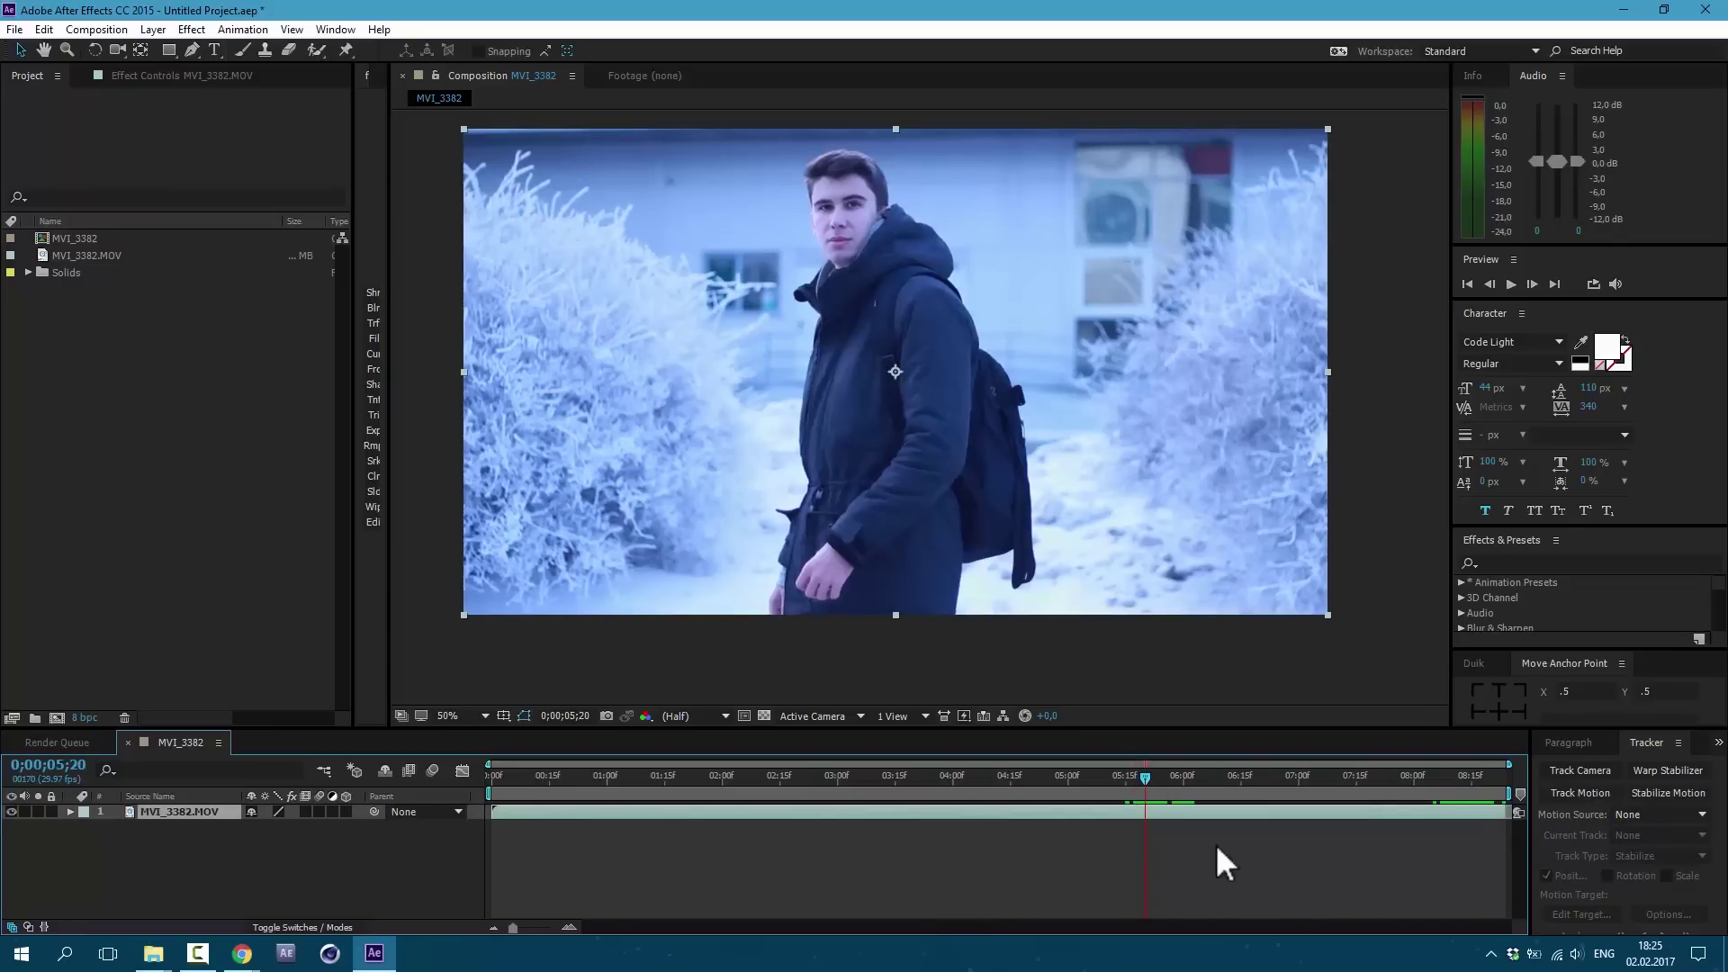
key("ctrl+d")
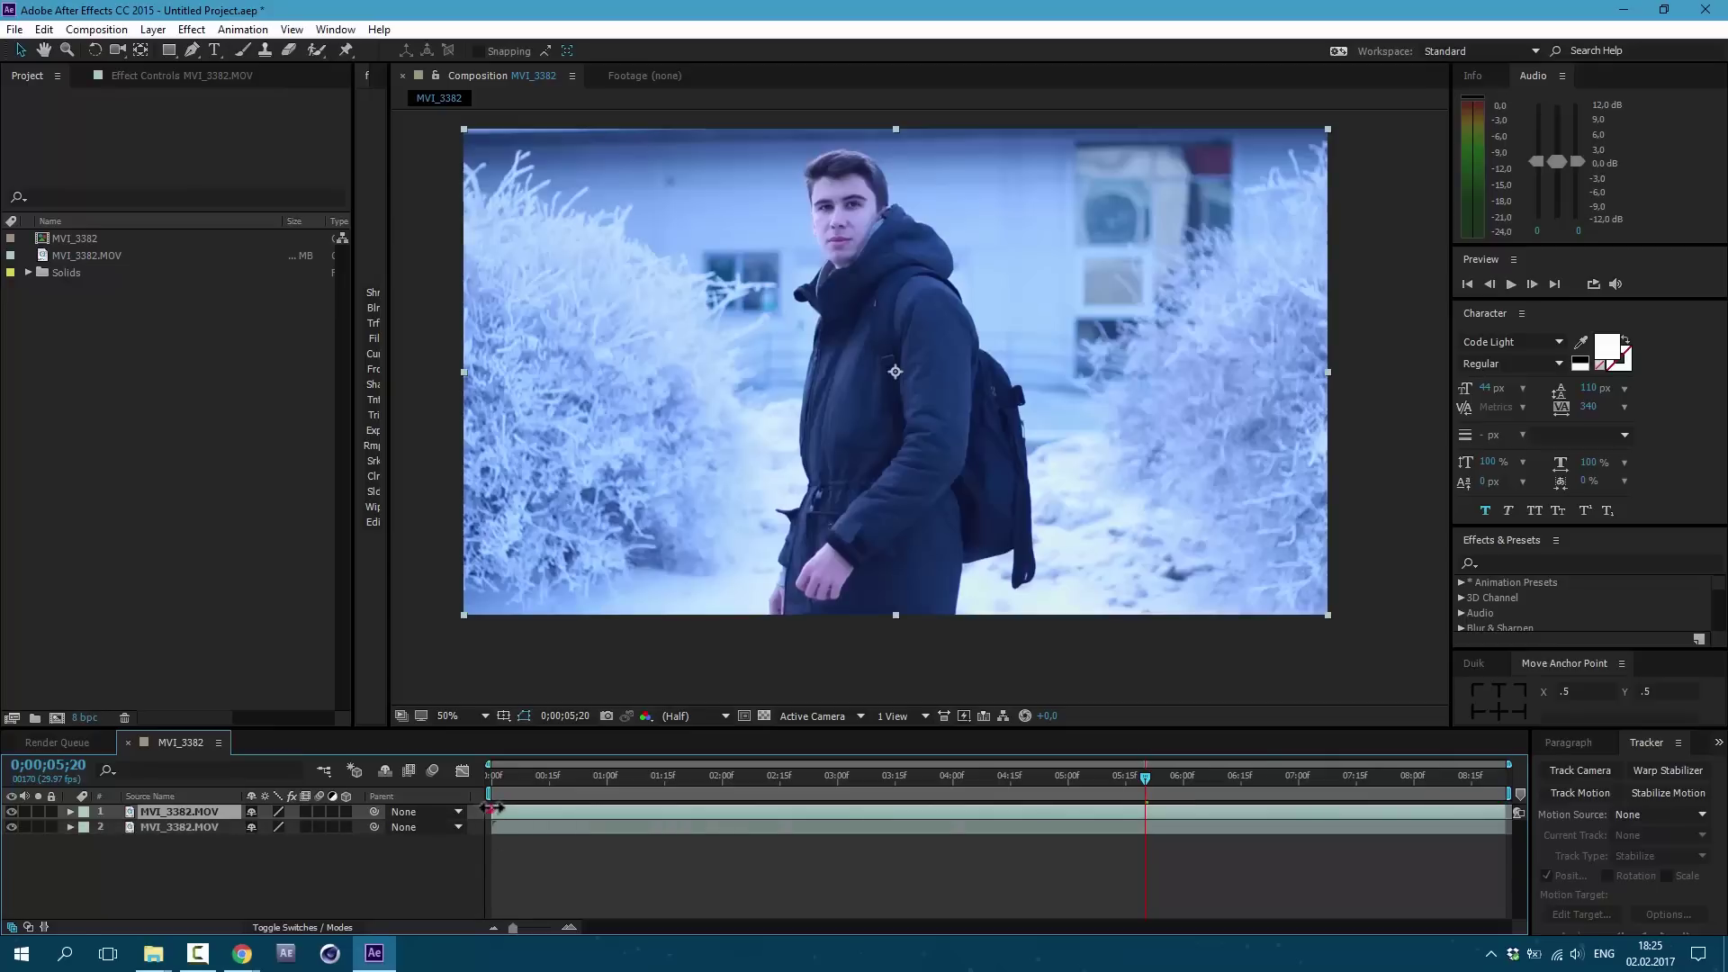
left_click_drag(1028, 819, 1141, 815)
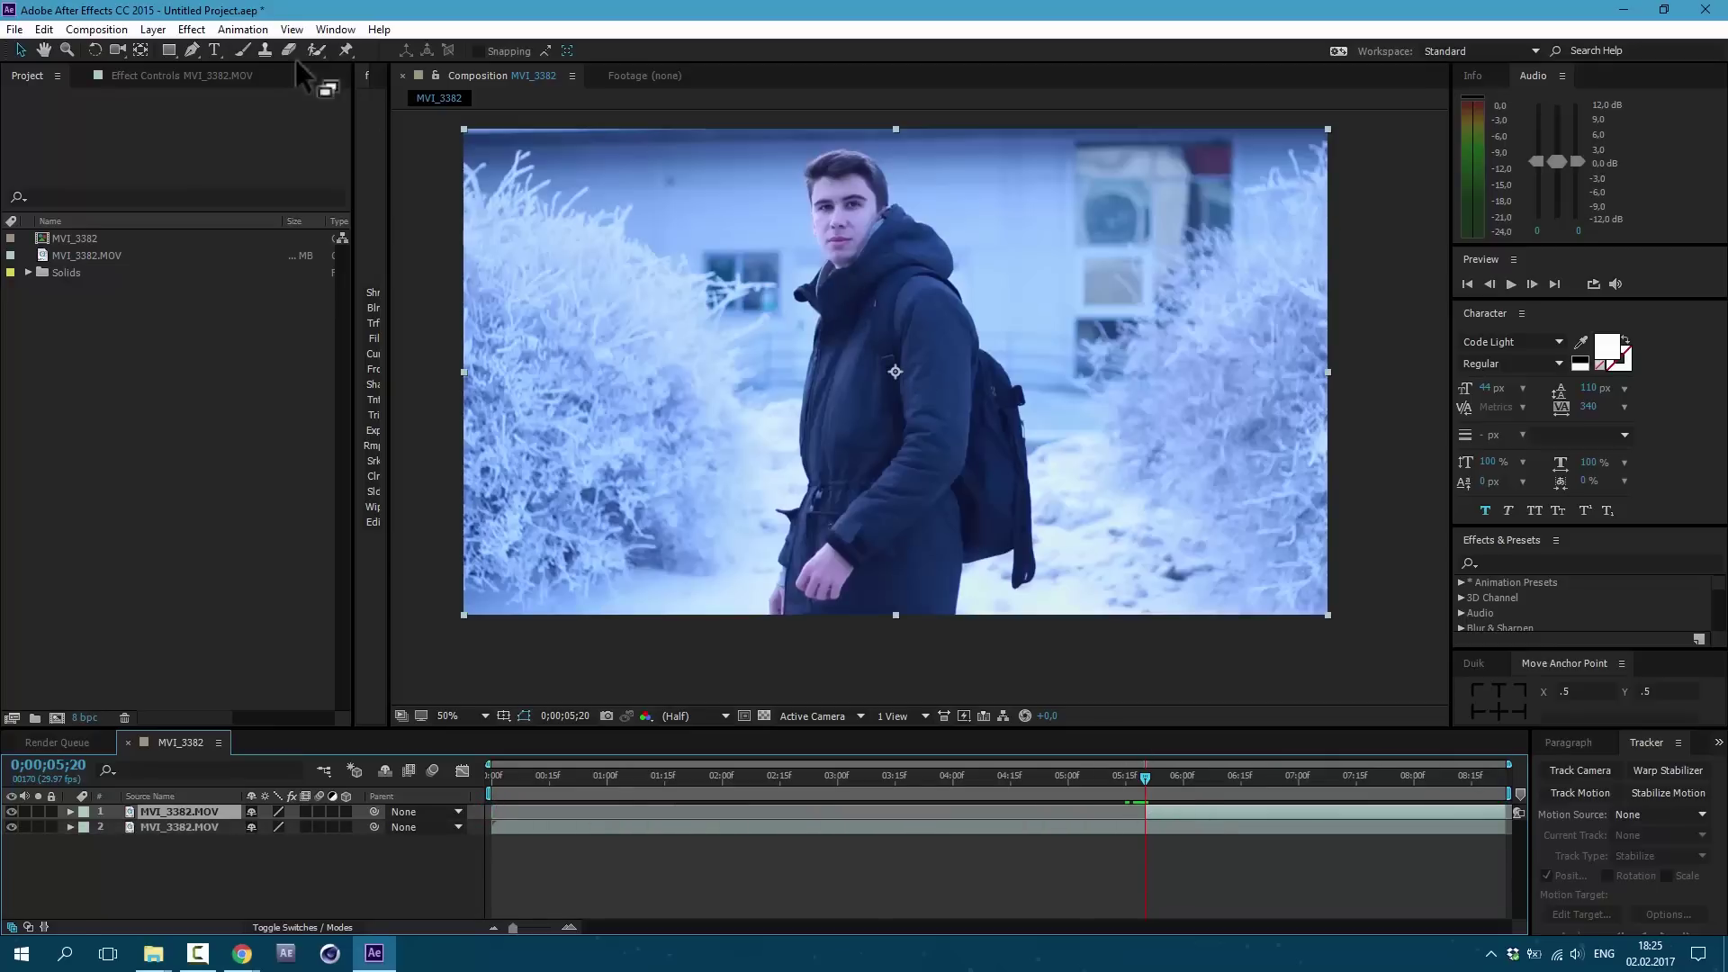
Draw Mask 1 around the man's head and chin with the Pen tool.
left_click(191, 50)
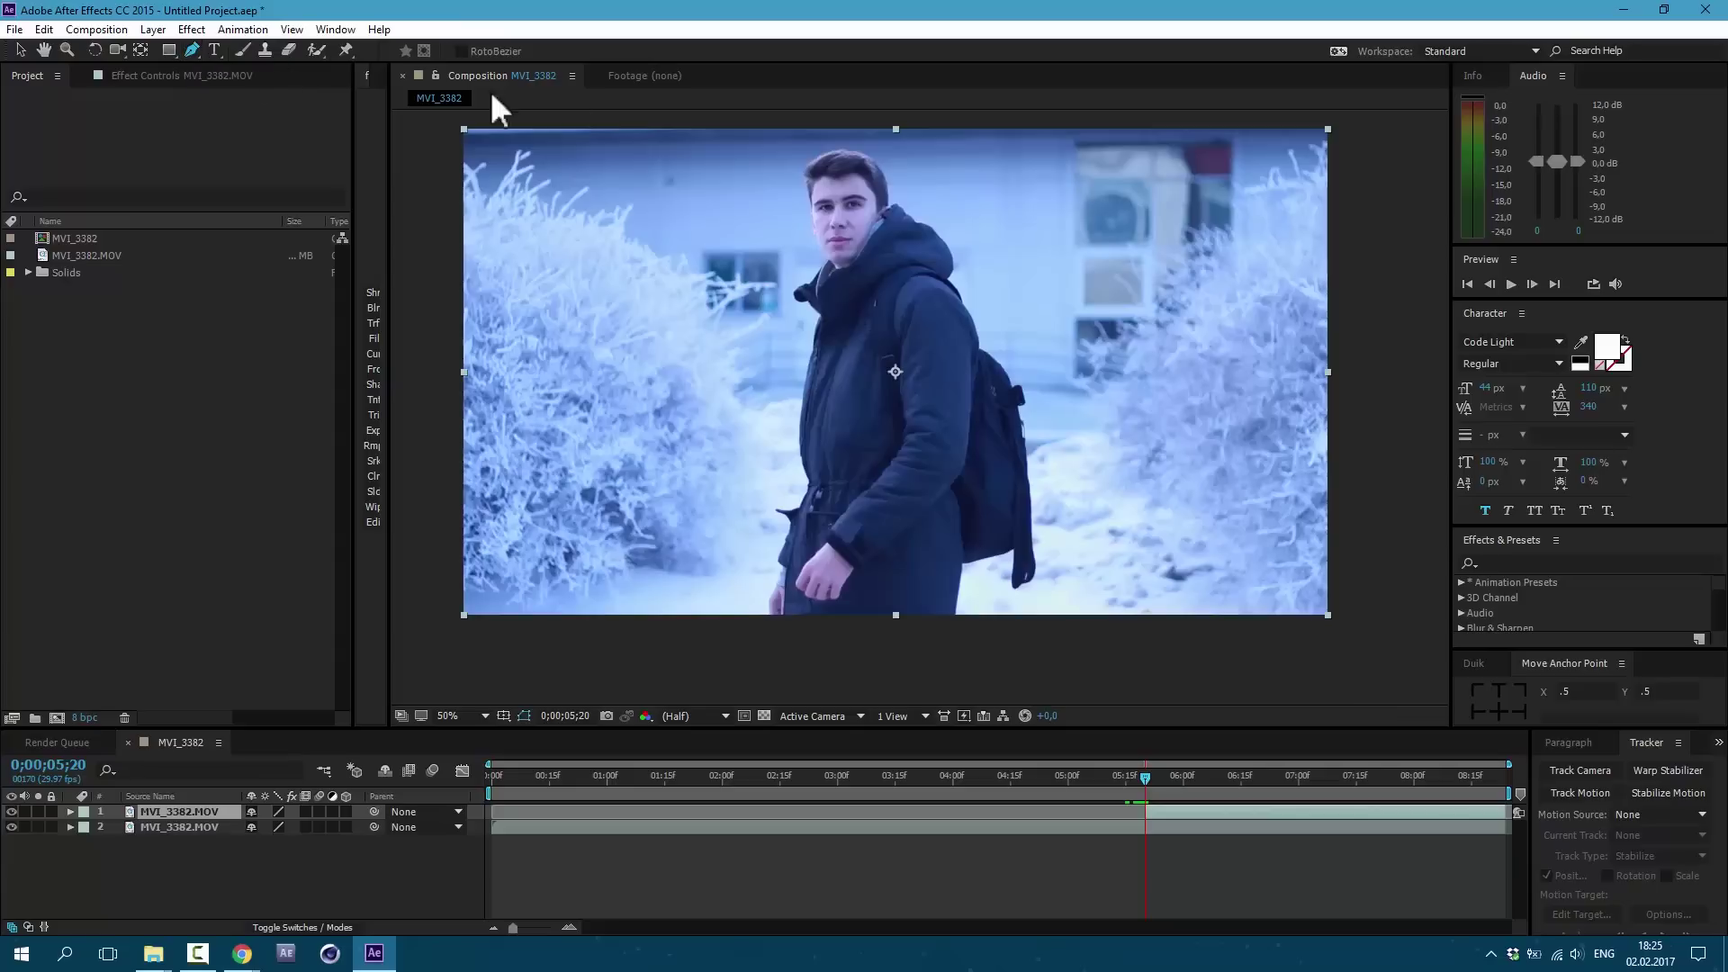
scroll(851, 320, "up", 2)
left_click(861, 277)
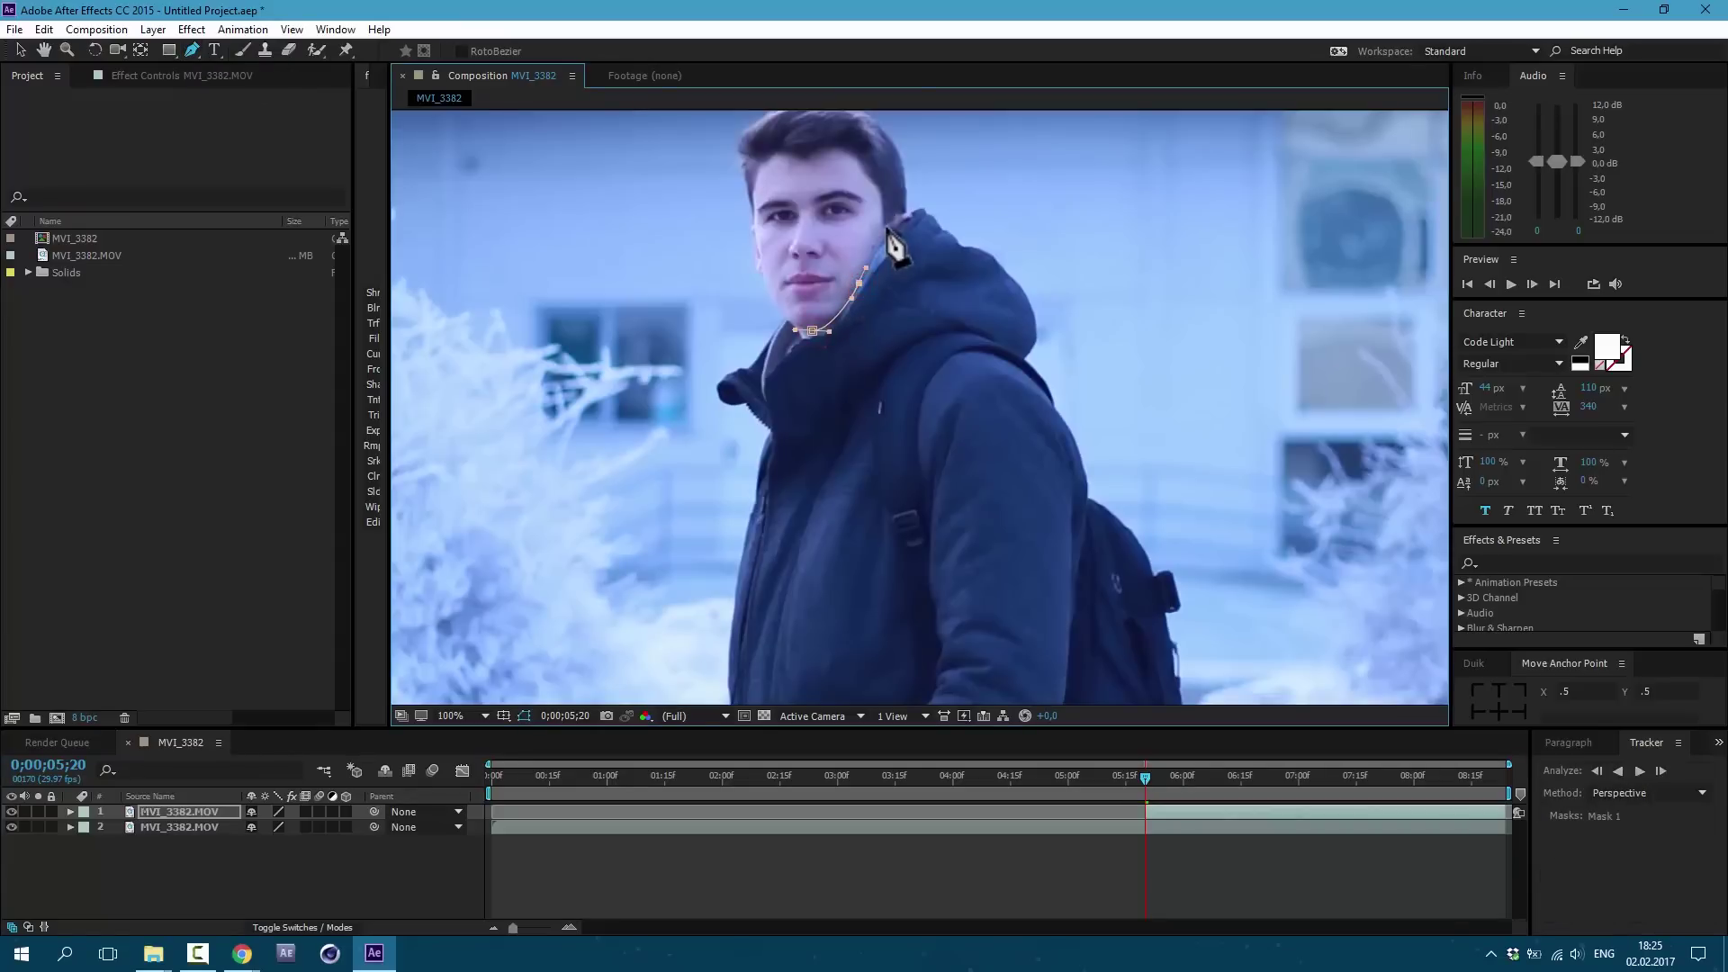
scroll(856, 269, "down", 2)
scroll(857, 270, "down", 2)
scroll(891, 389, "up", 1)
scroll(891, 405, "up", 2)
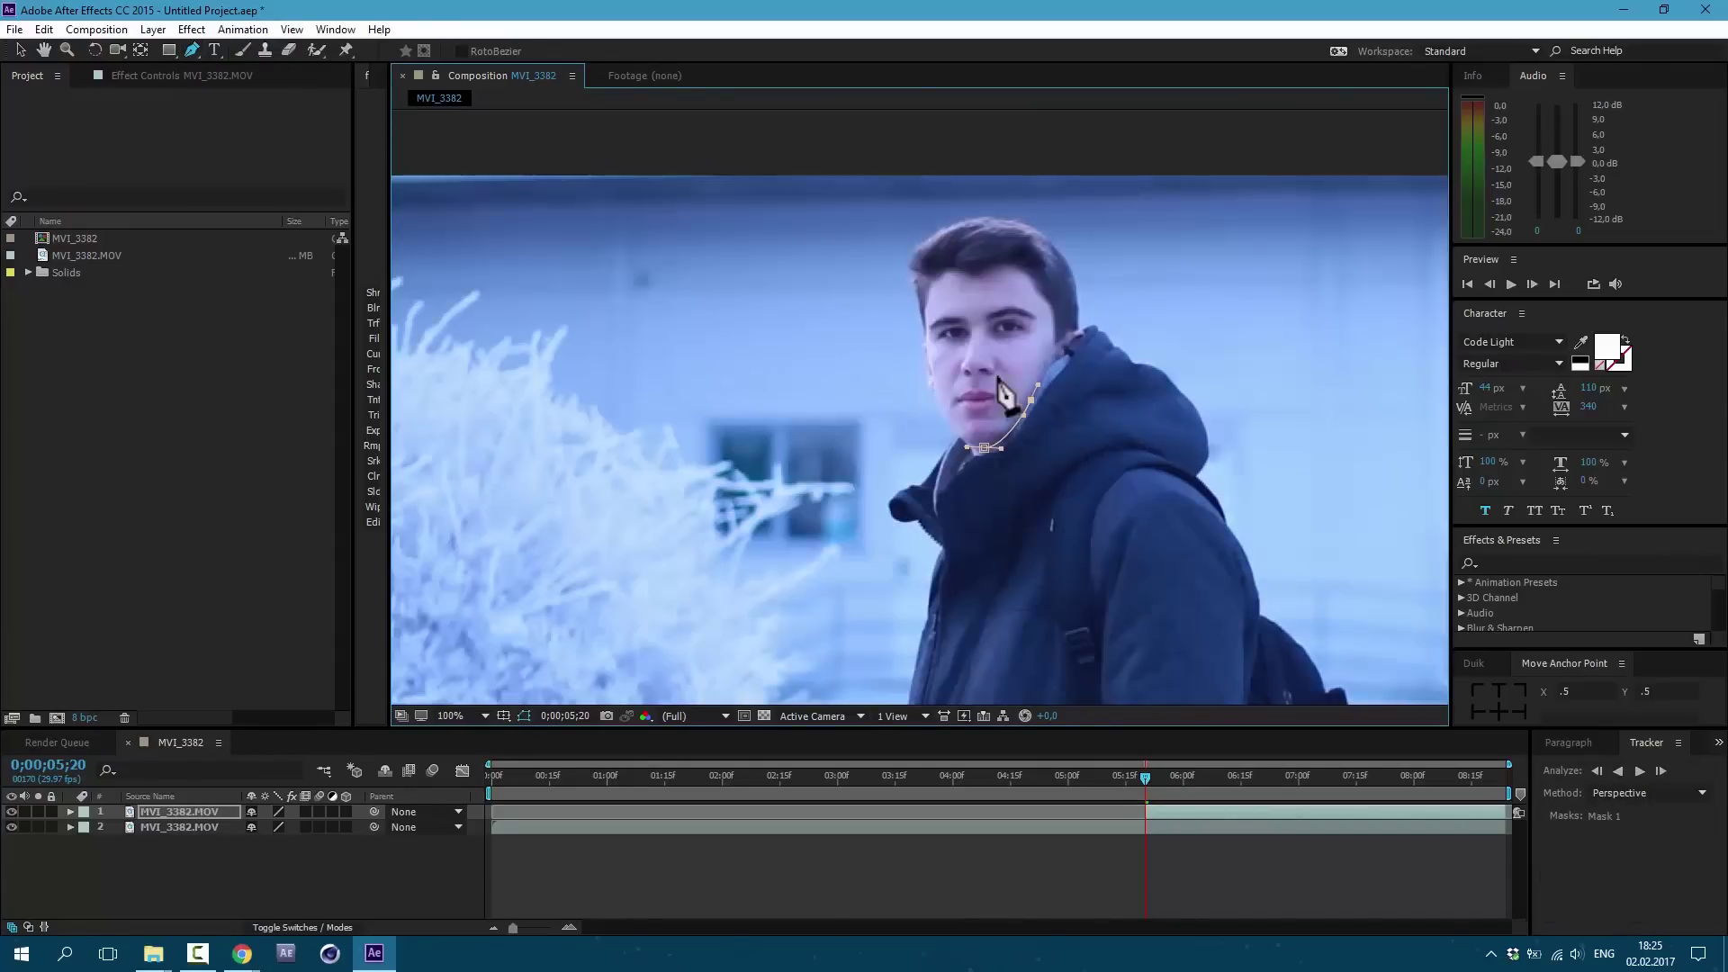
scroll(895, 514, "up", 1)
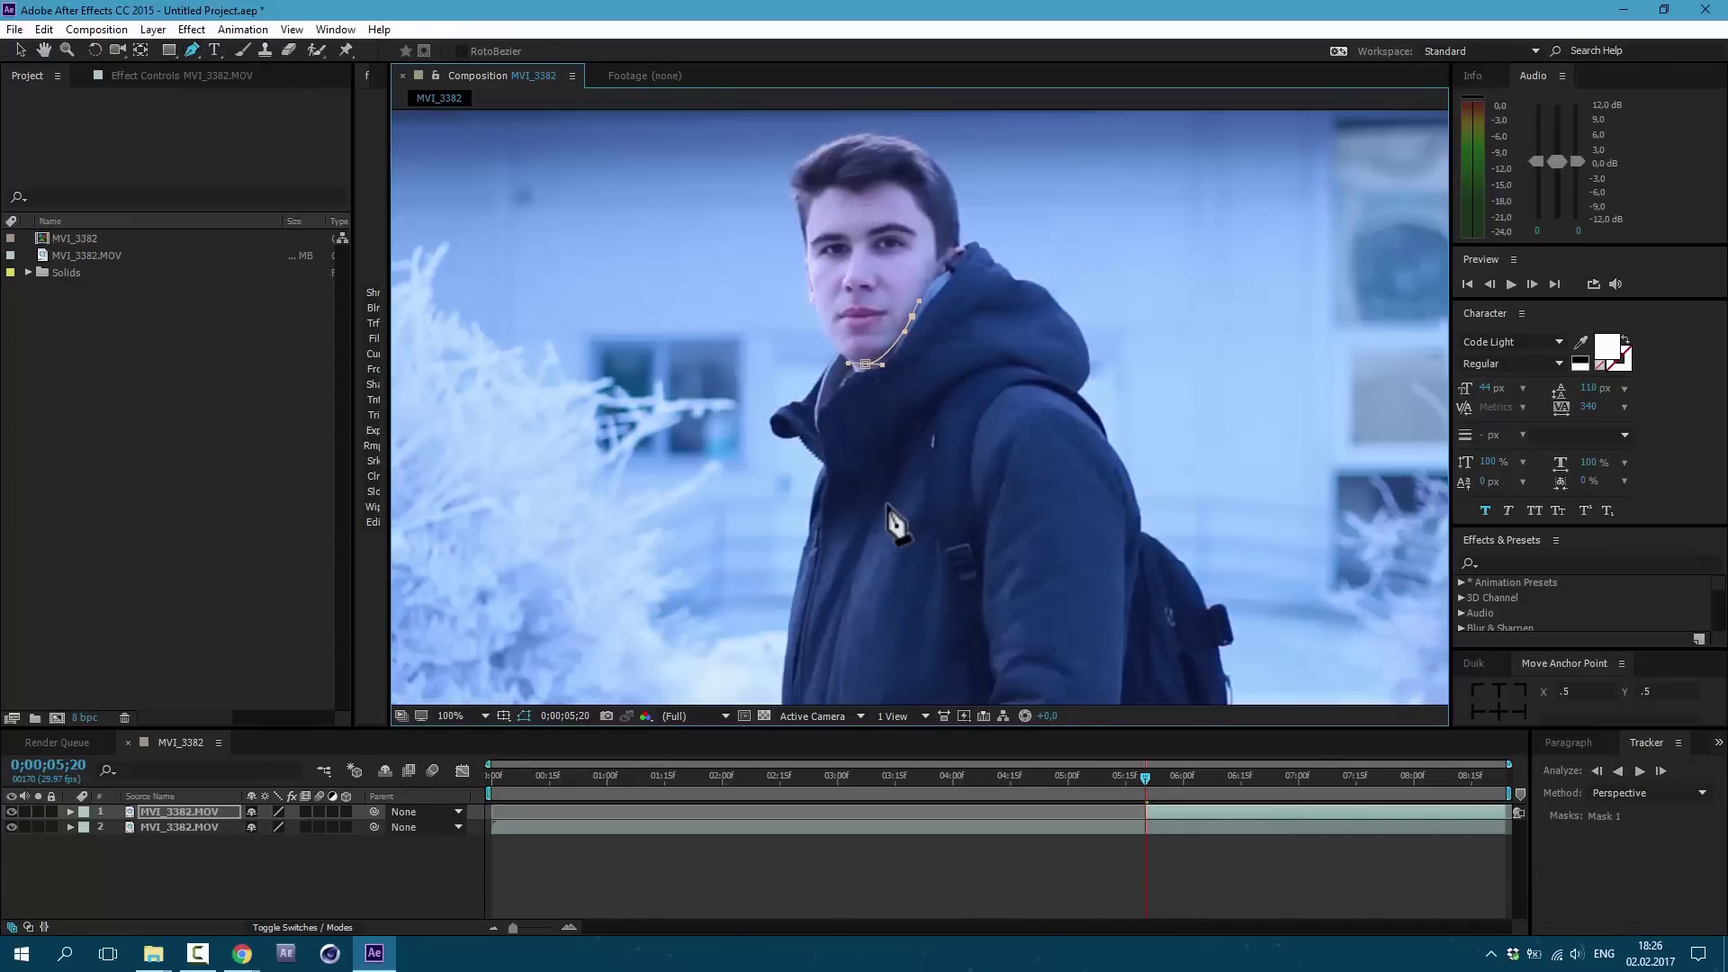
key("h")
left_click_drag(879, 482, 911, 475)
scroll(955, 308, "down", 1)
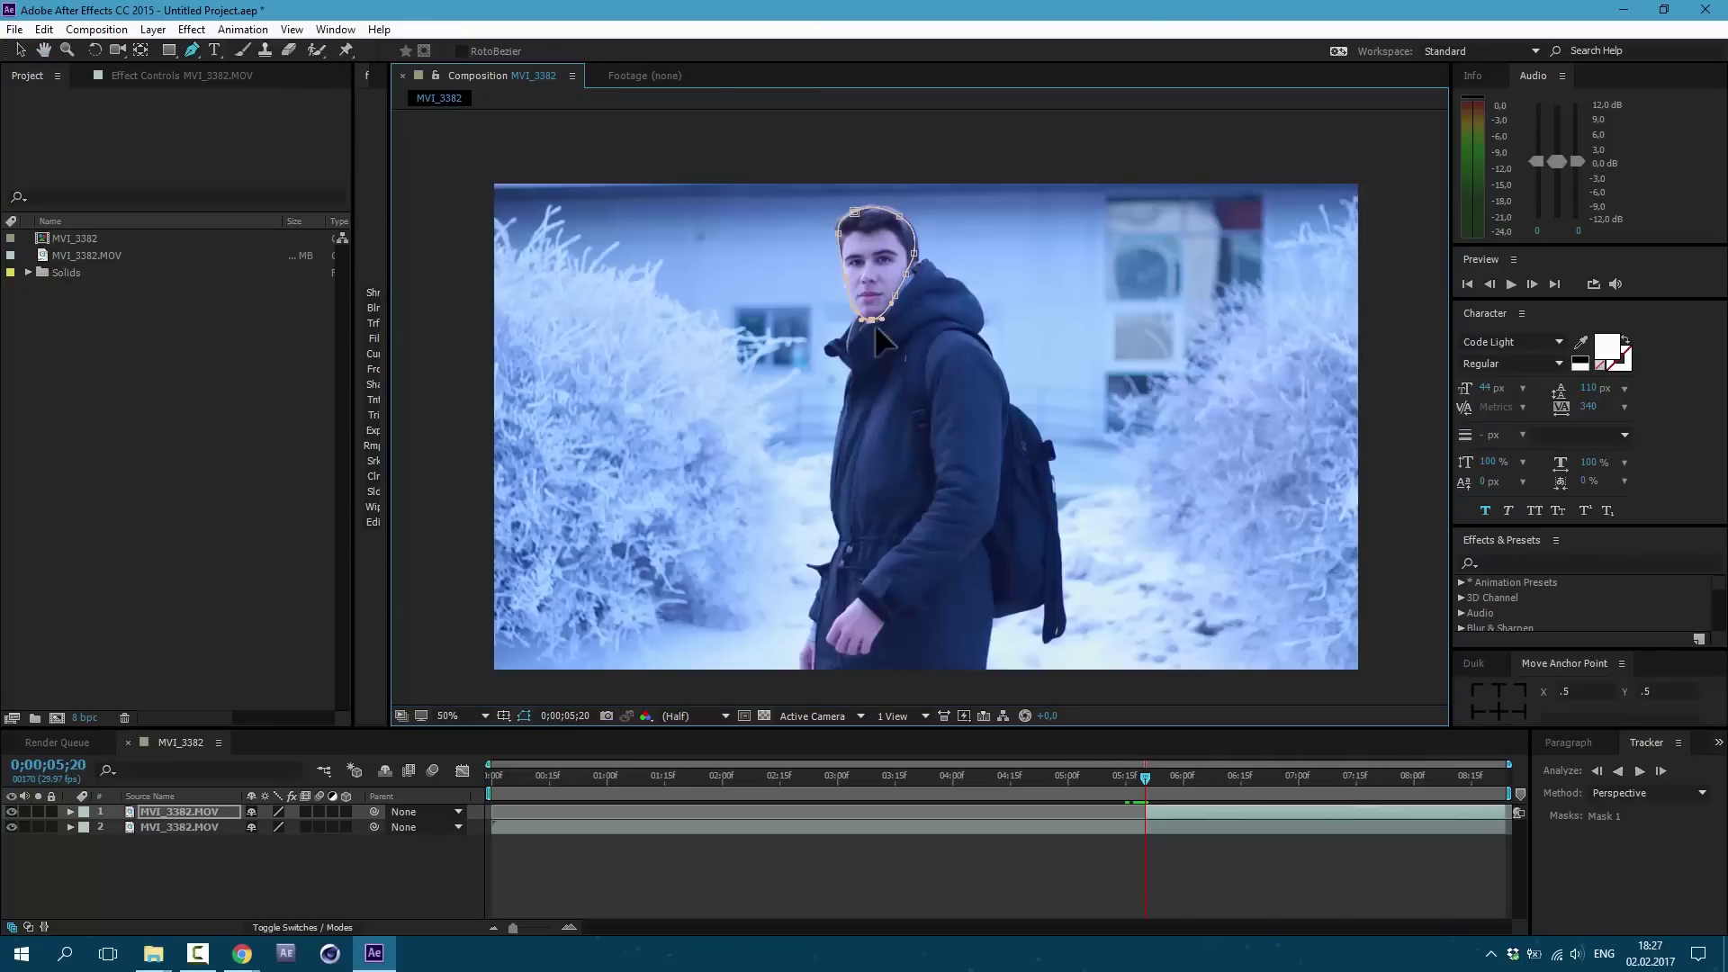
left_click(914, 254)
left_click(900, 216)
left_click(855, 211)
Reveal the head mask's Mask Path and set its first keyframe at 5;20.
key("m")
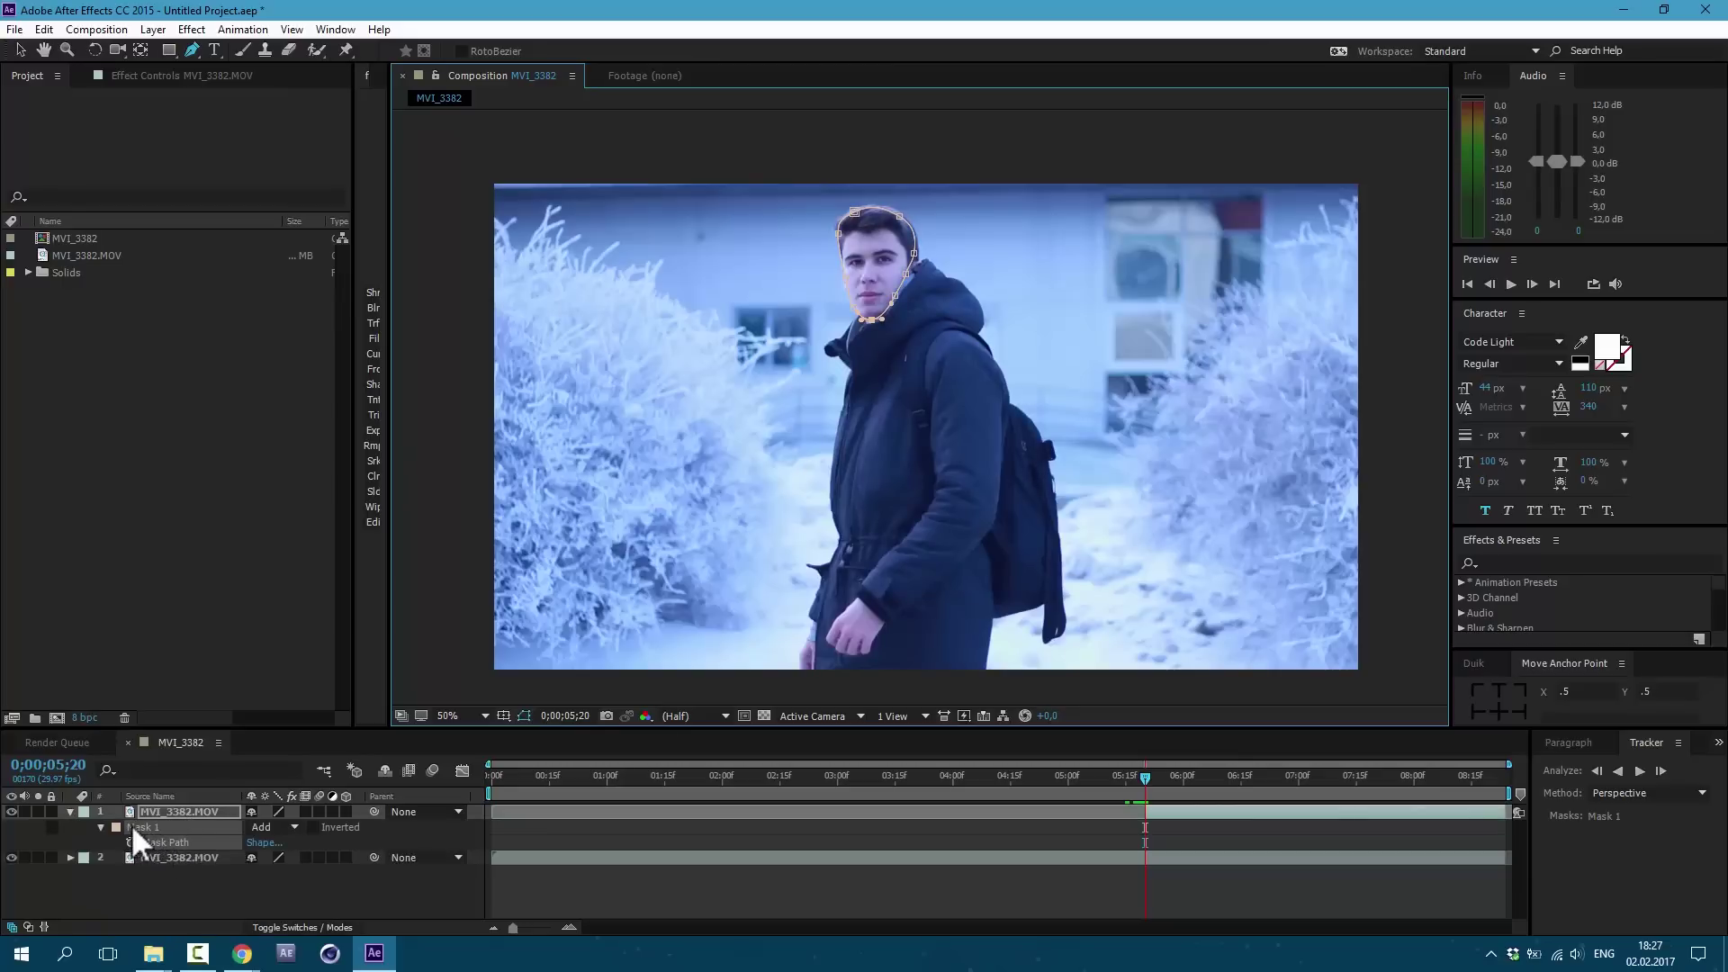
right_click(150, 833)
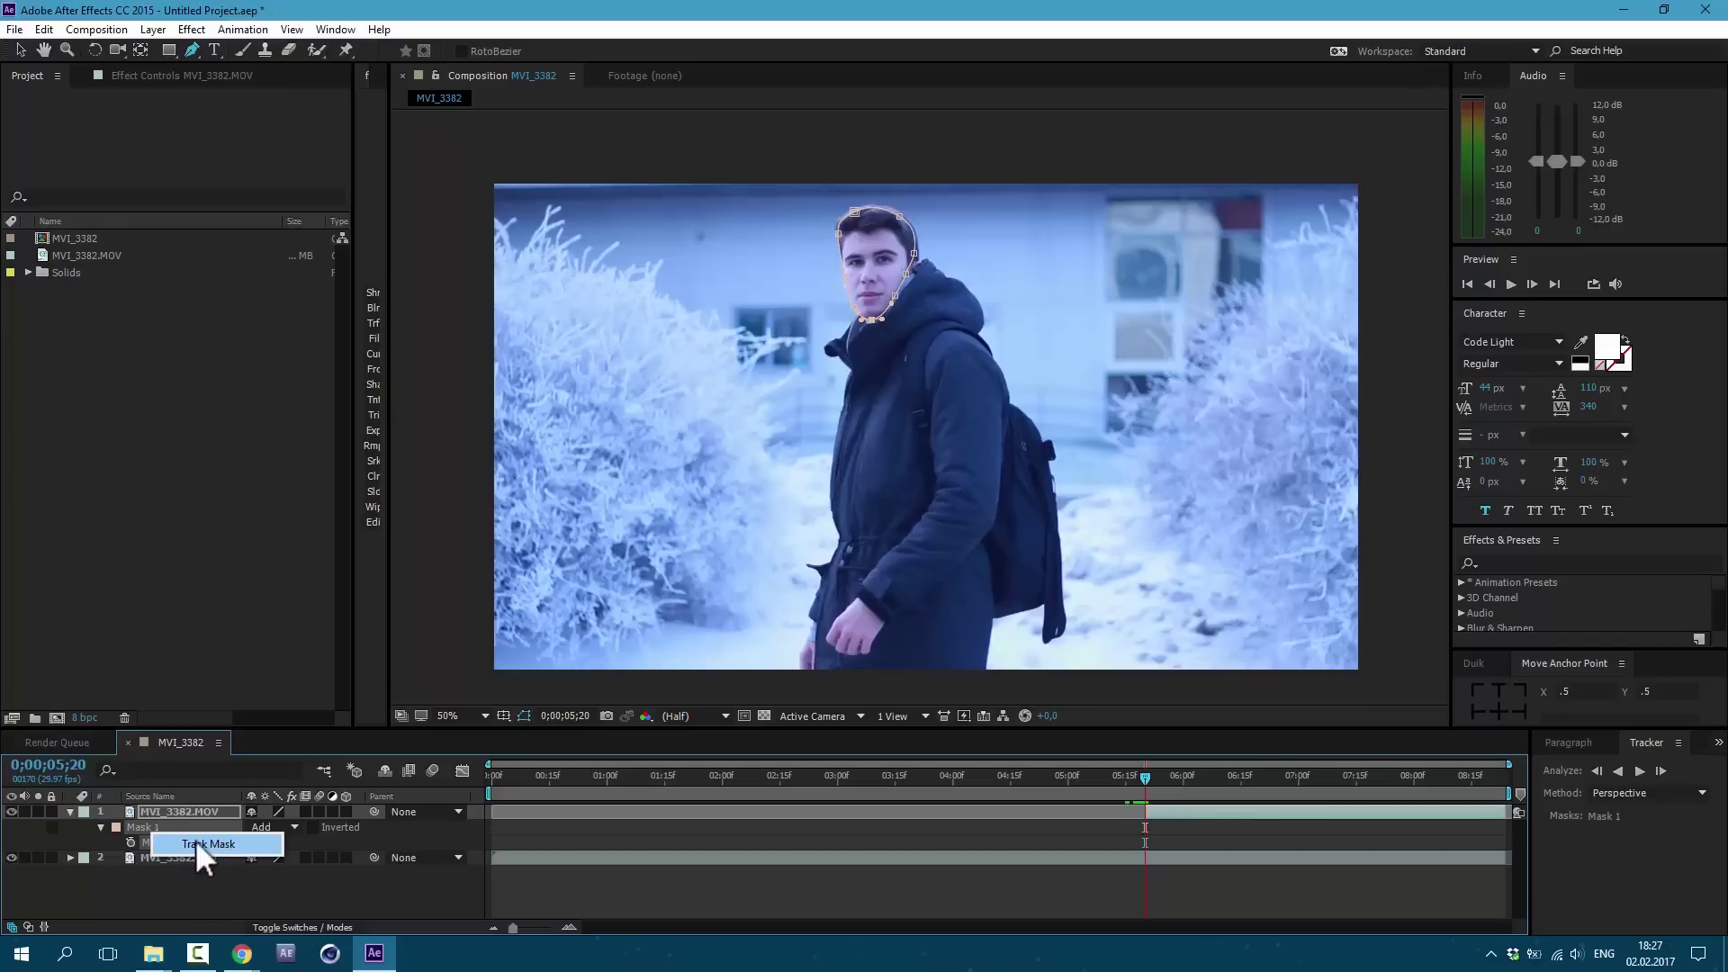
left_click(152, 874)
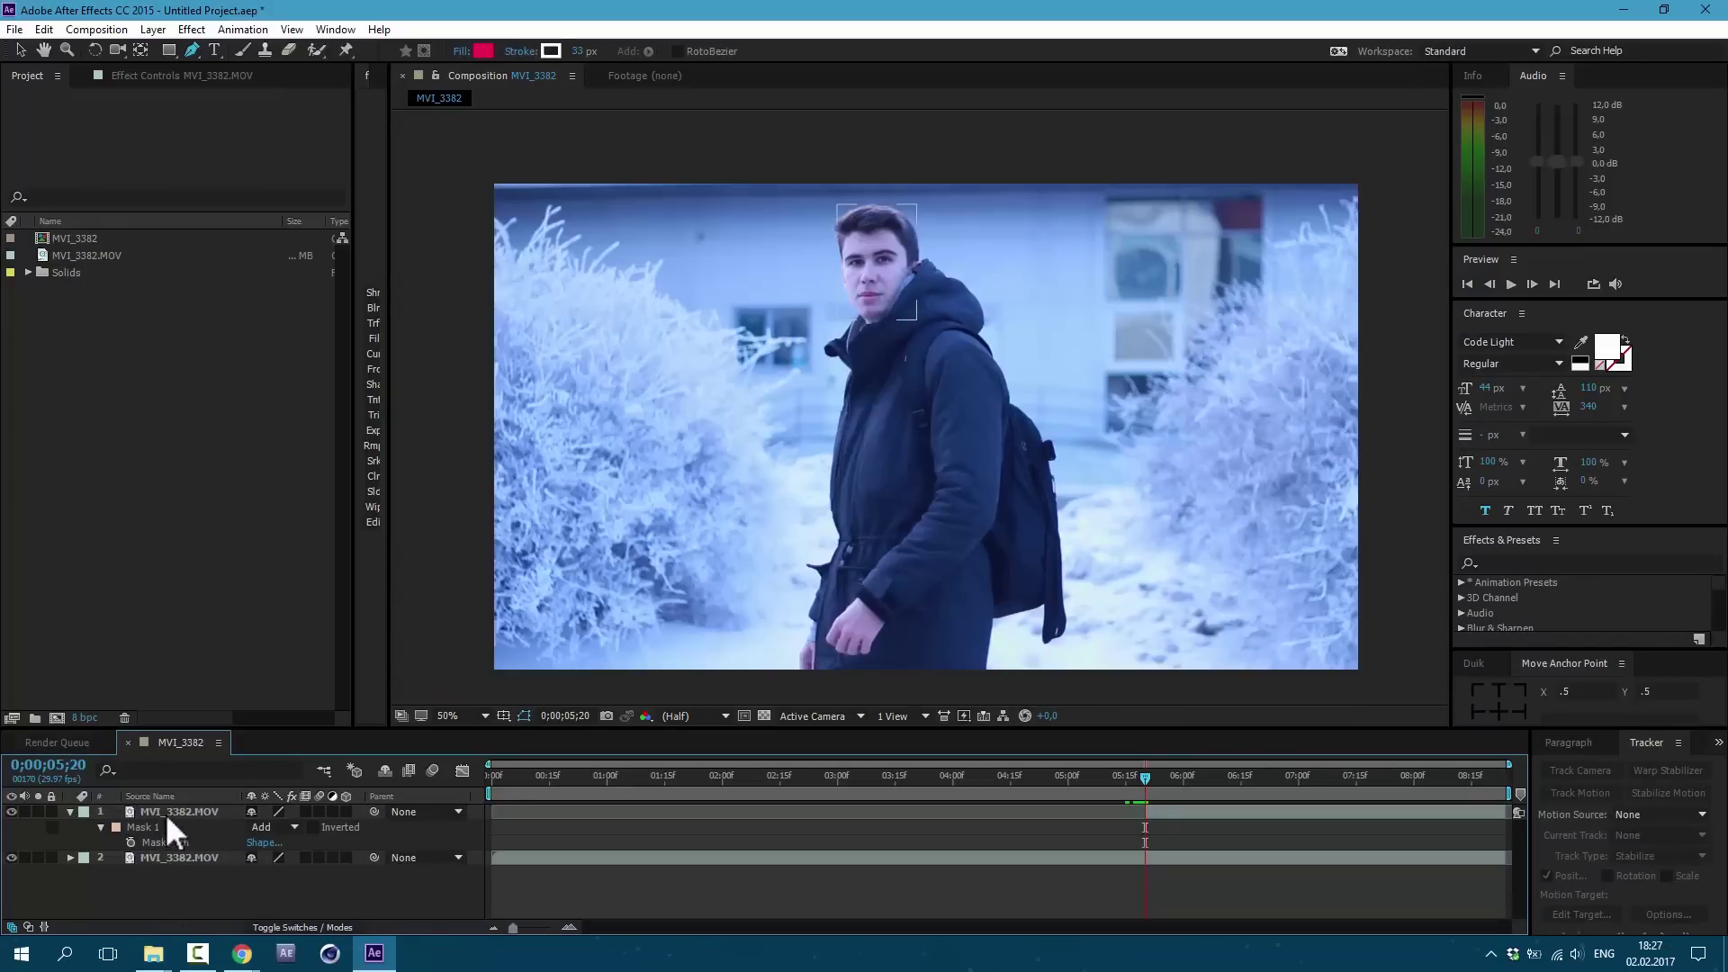
left_click(165, 814)
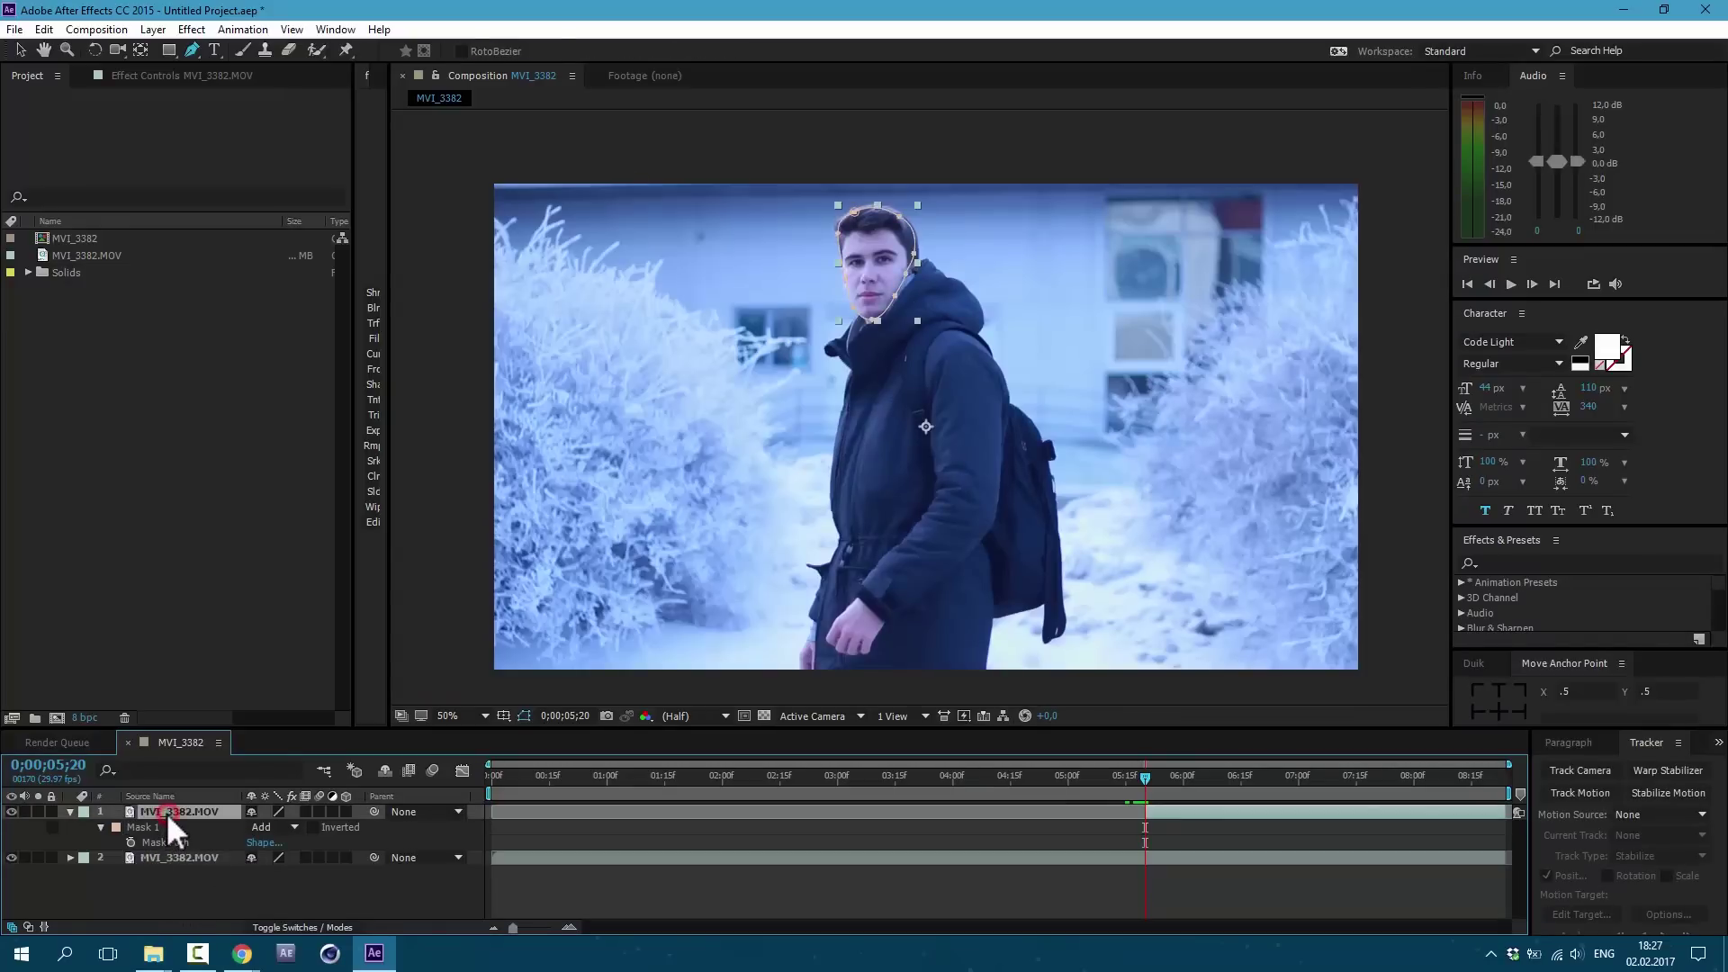
left_click(131, 845)
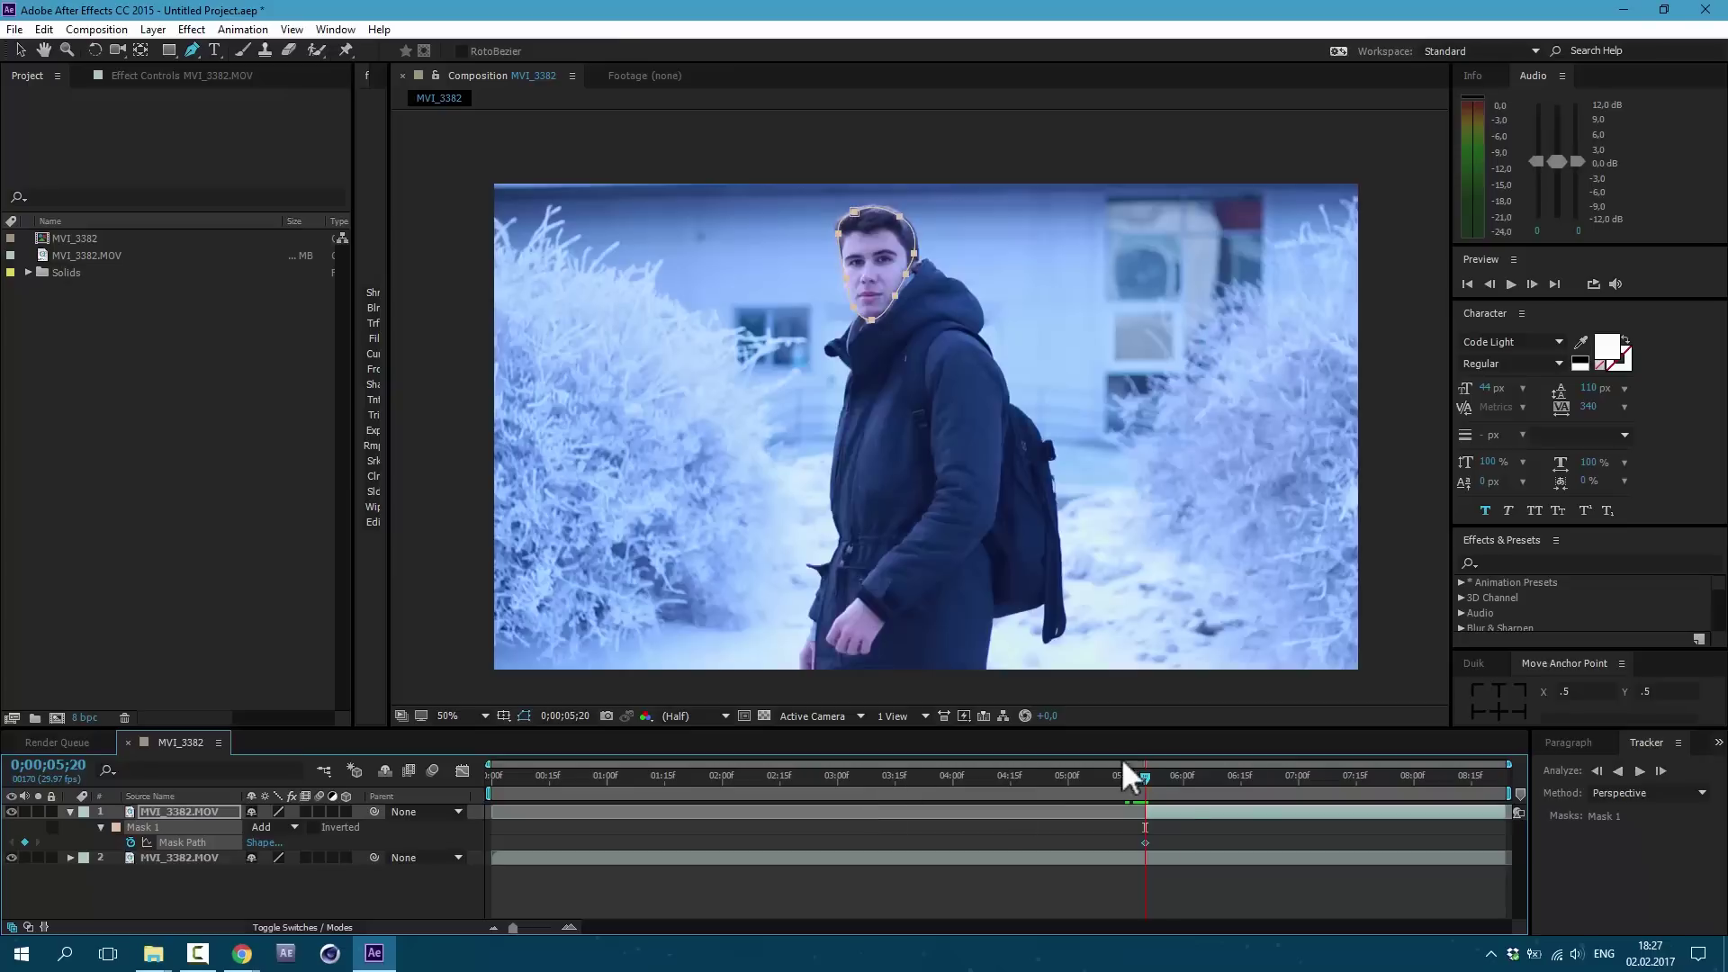
Reposition the mask onto the head at 5;29 and 6;13, then delete the keyframes at 5;20.
left_click(1184, 778)
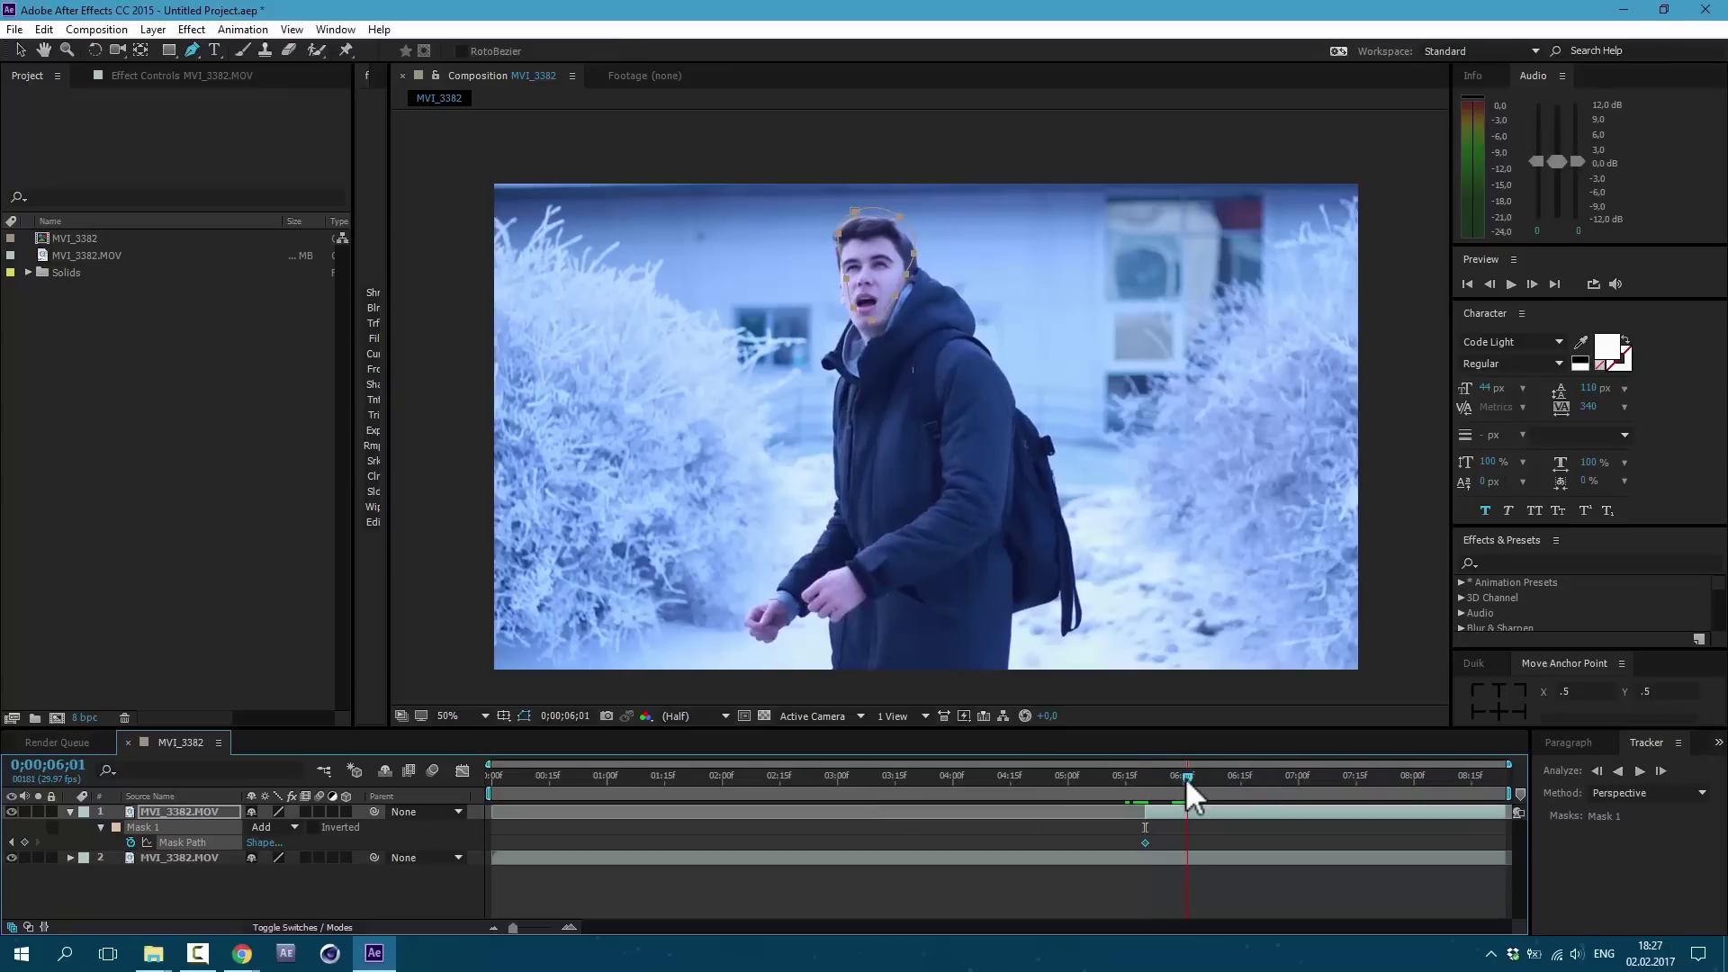
double_click(874, 321)
left_click_drag(873, 270, 872, 280)
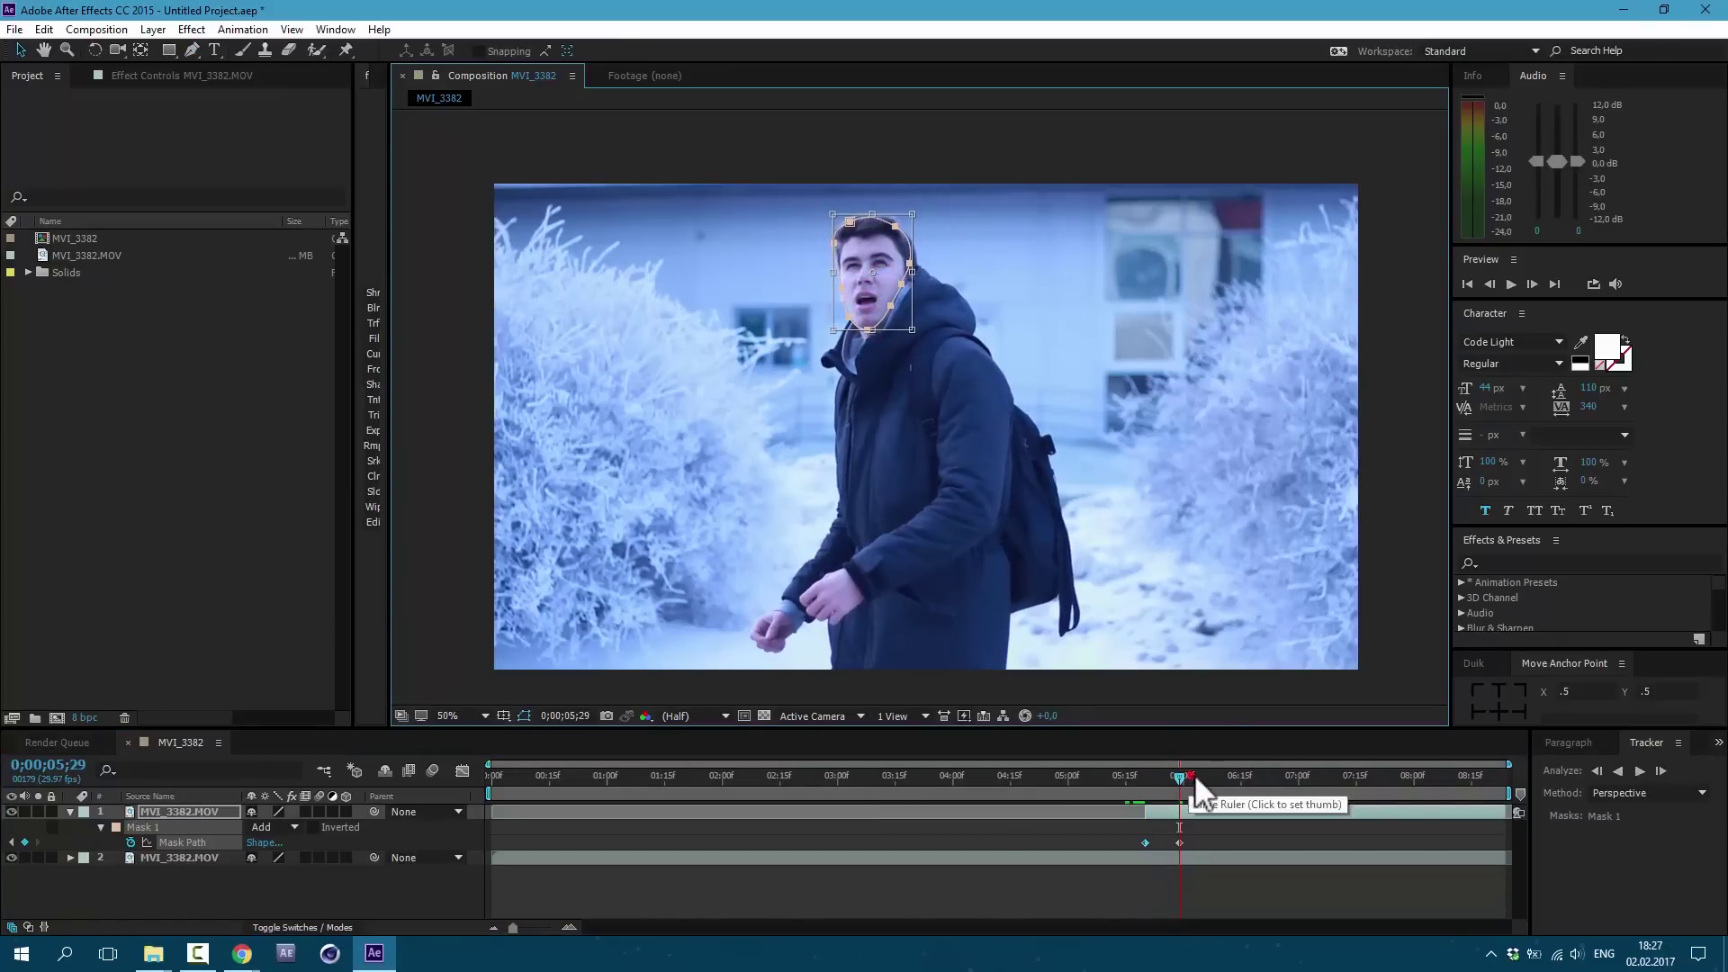
left_click(1235, 776)
left_click_drag(897, 279, 908, 291)
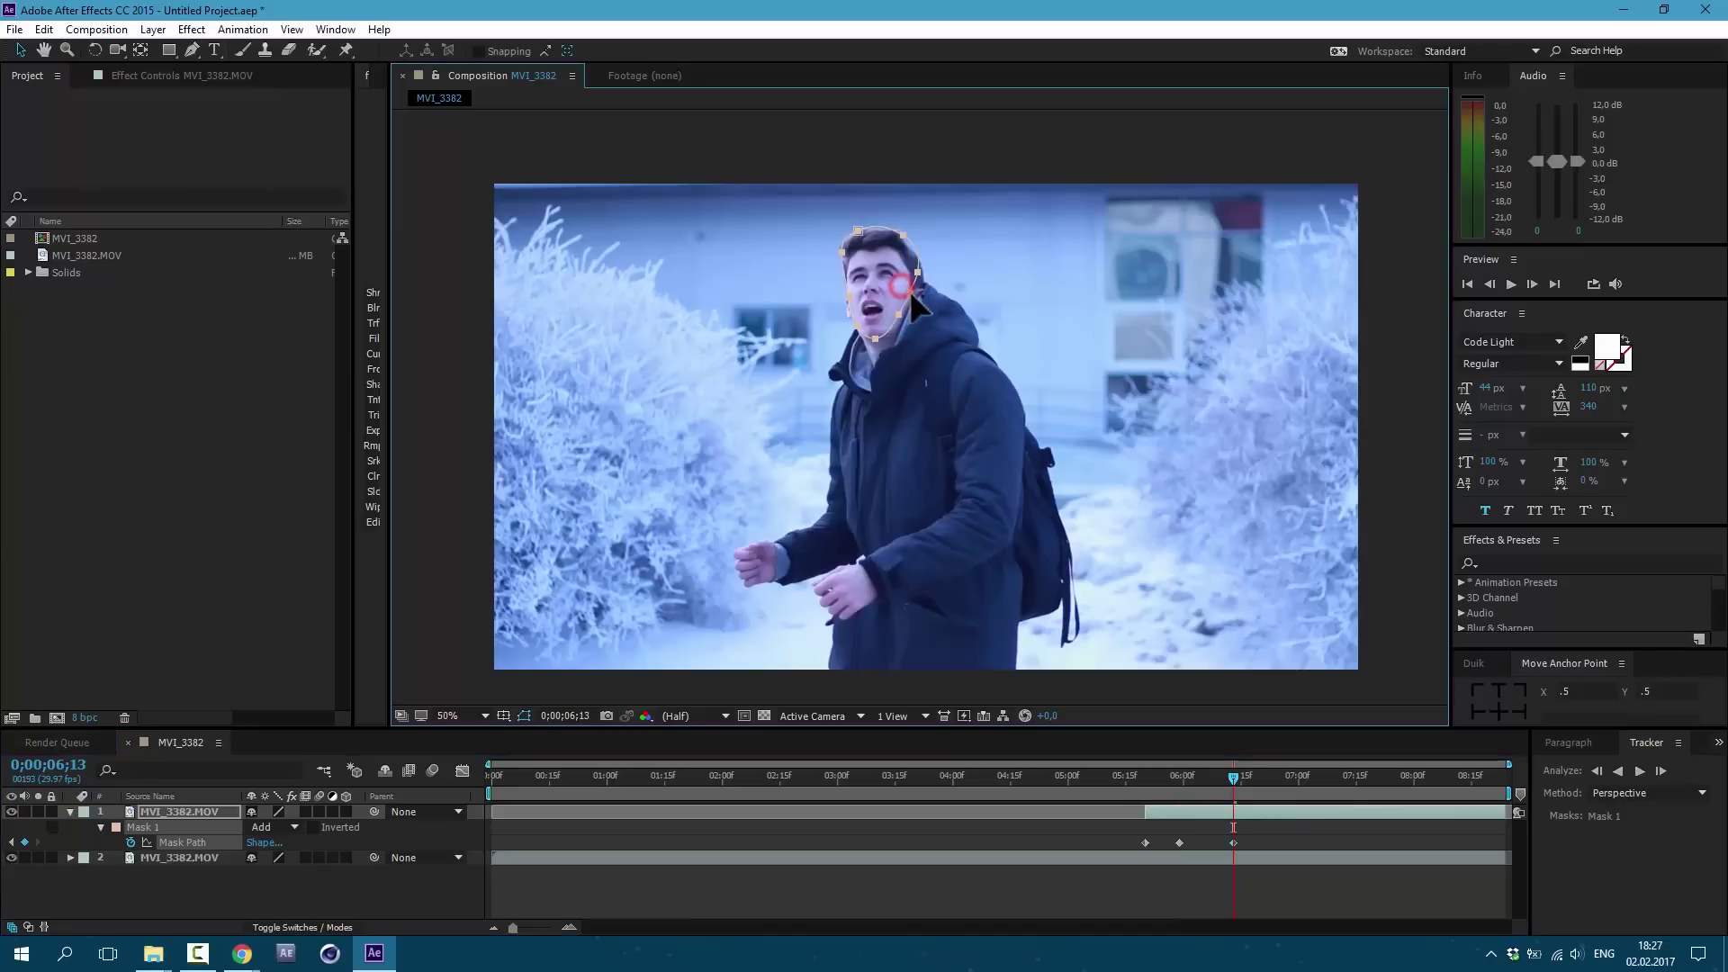
left_click(1149, 777)
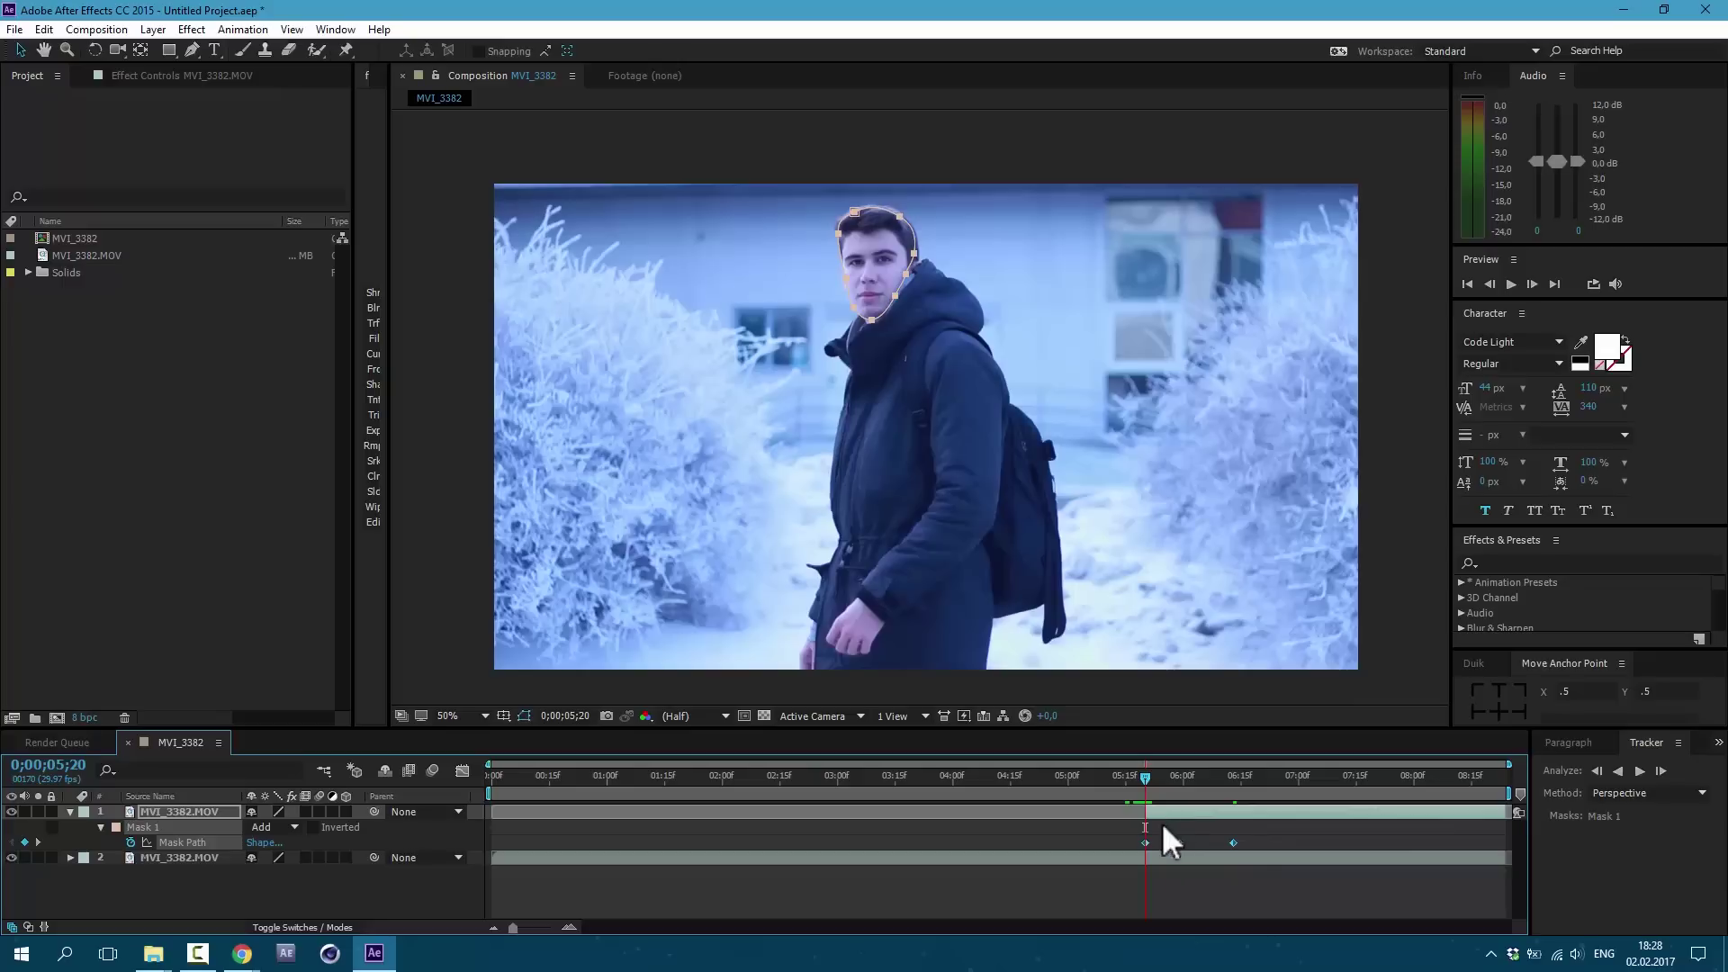
key("Delete")
Track the head mask forward with Face Tracking (Outline Only), then scrub to check it.
right_click(150, 834)
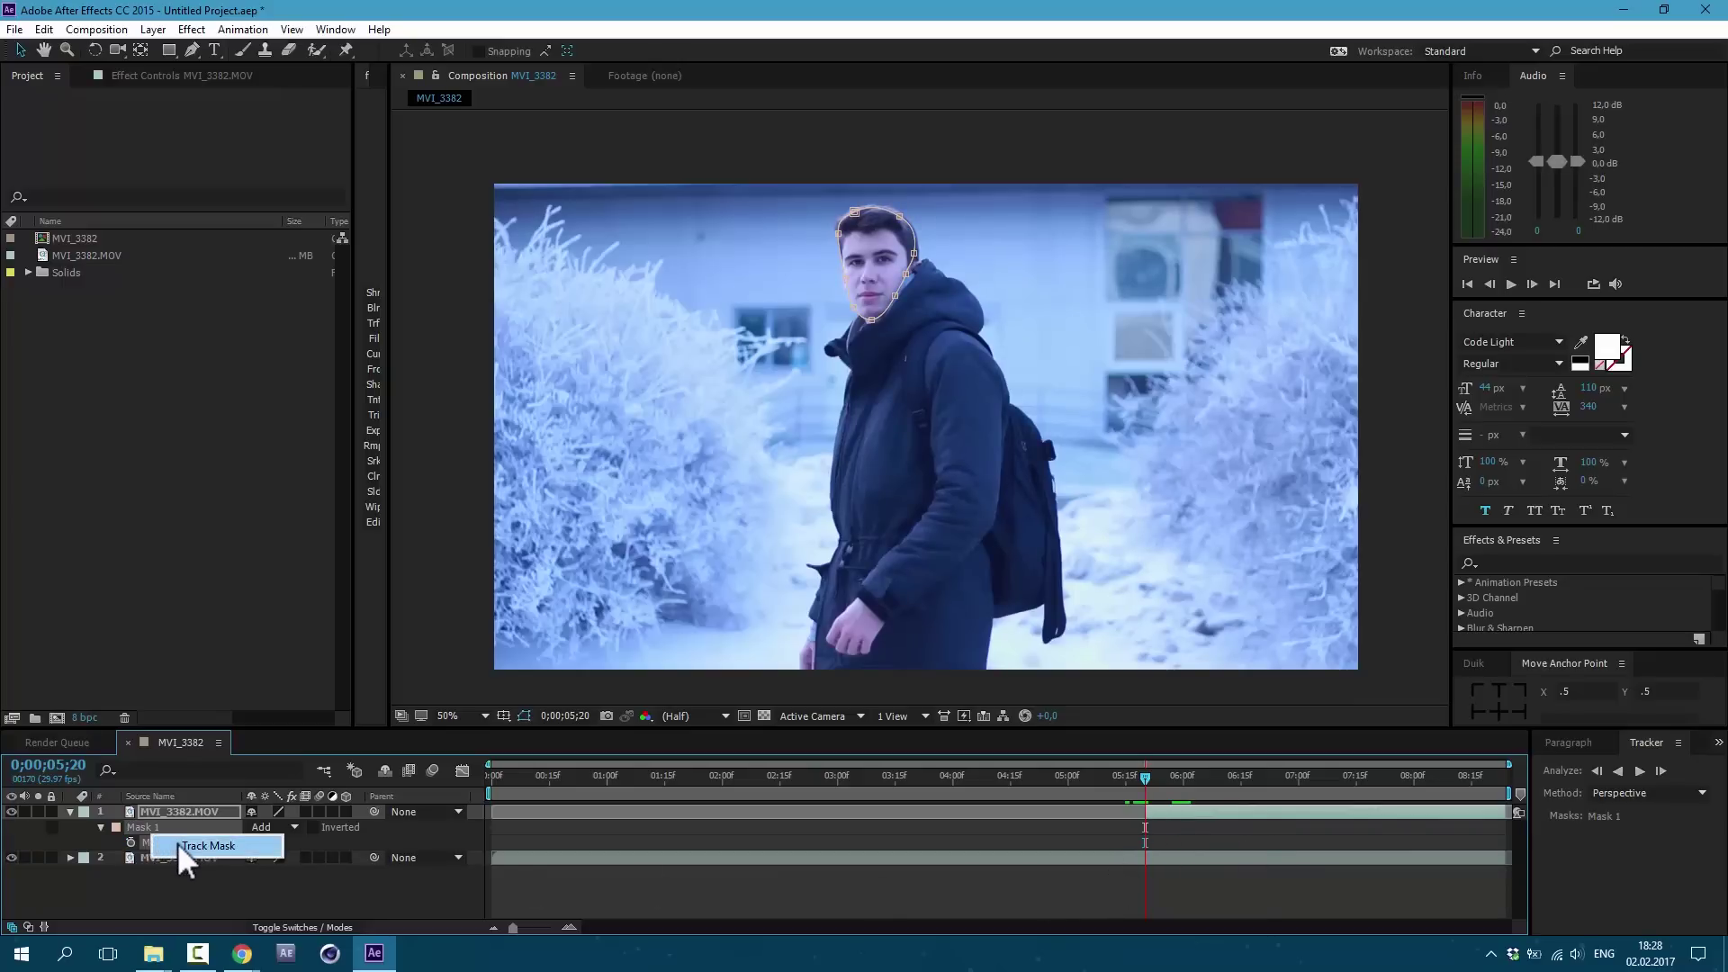
left_click(182, 846)
left_click(1633, 793)
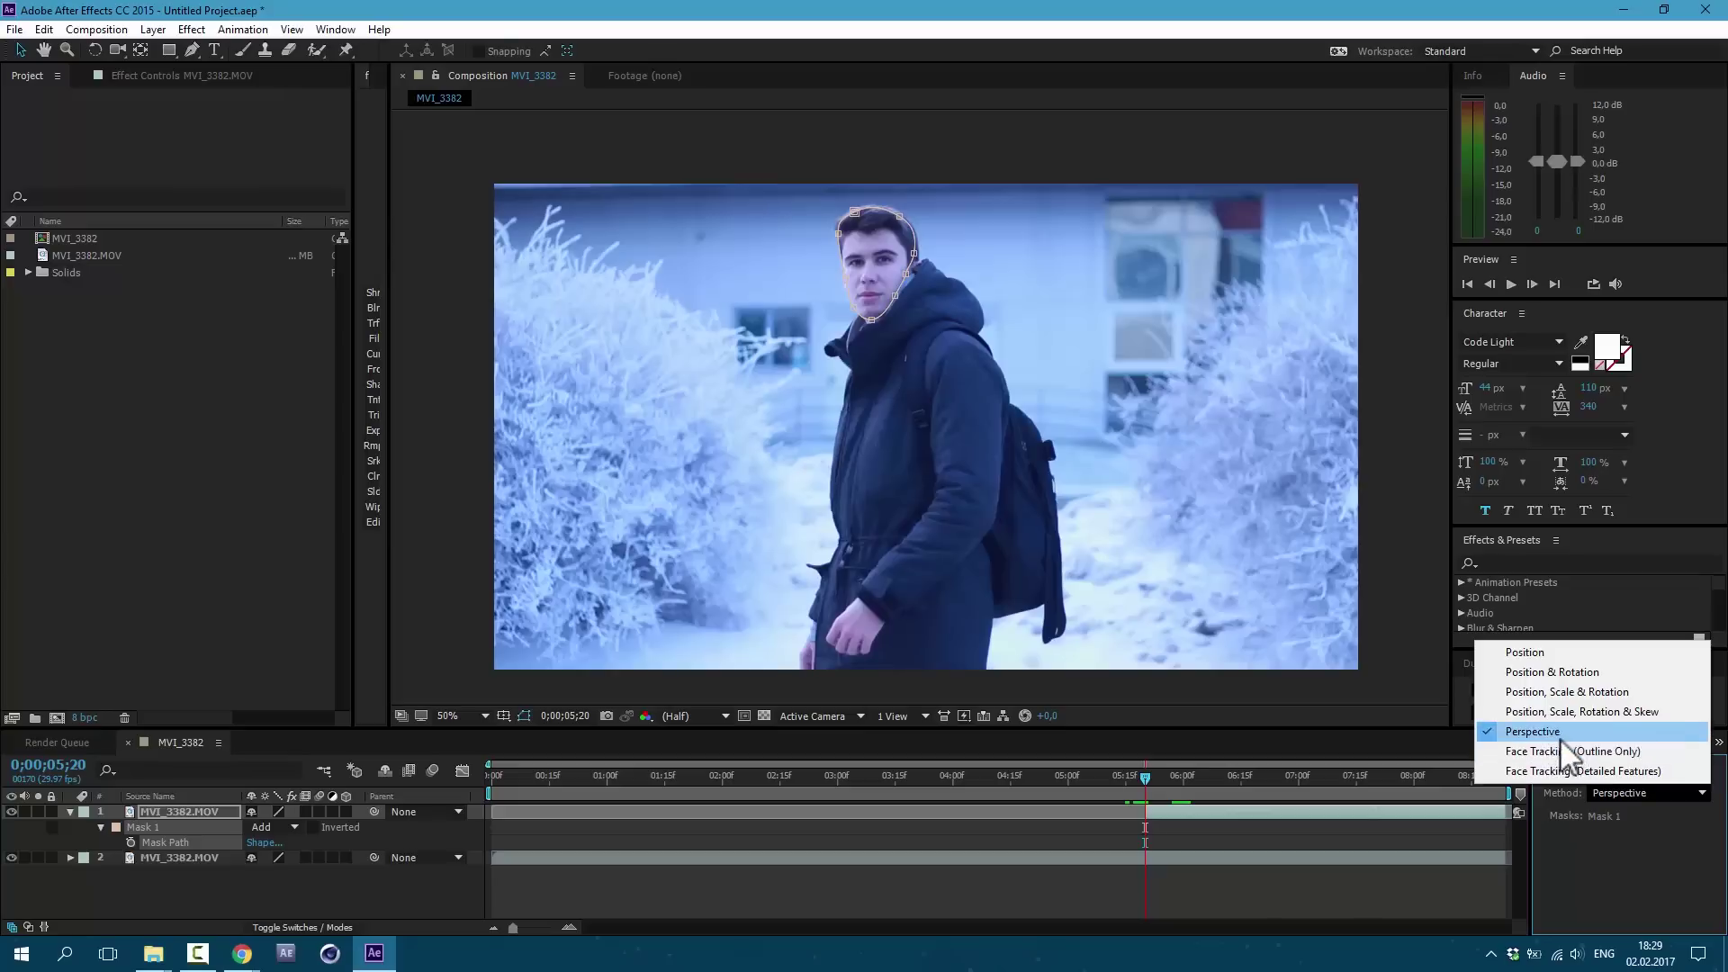
left_click(1586, 751)
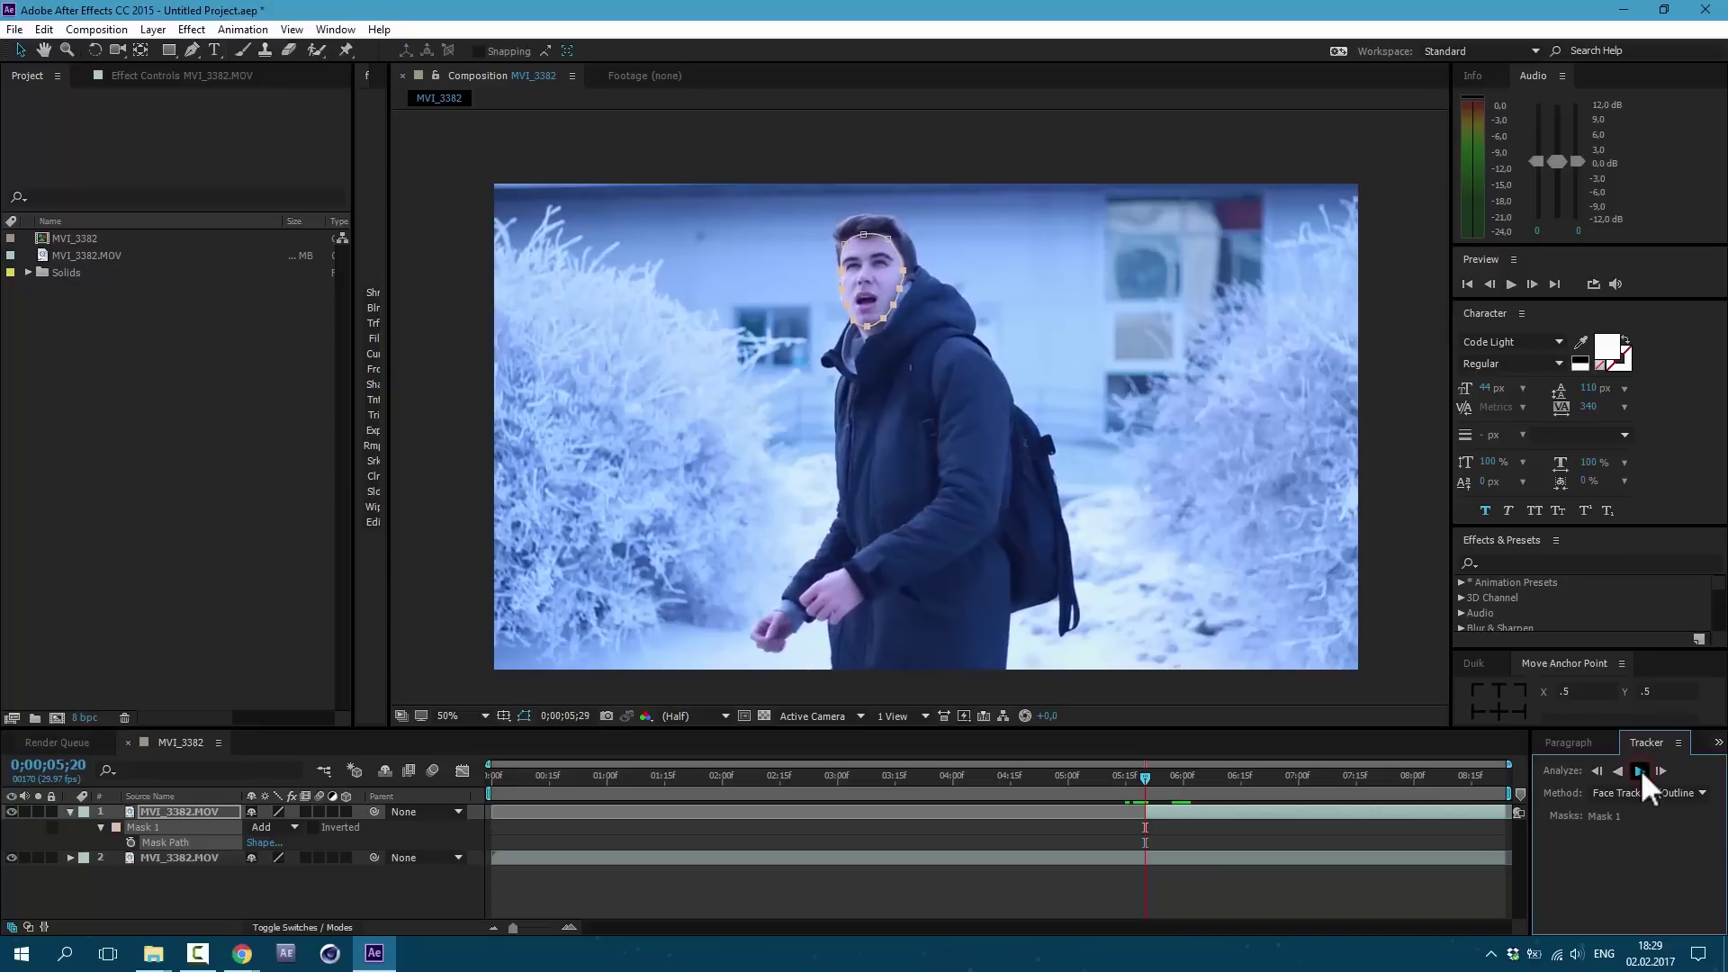
left_click(1639, 770)
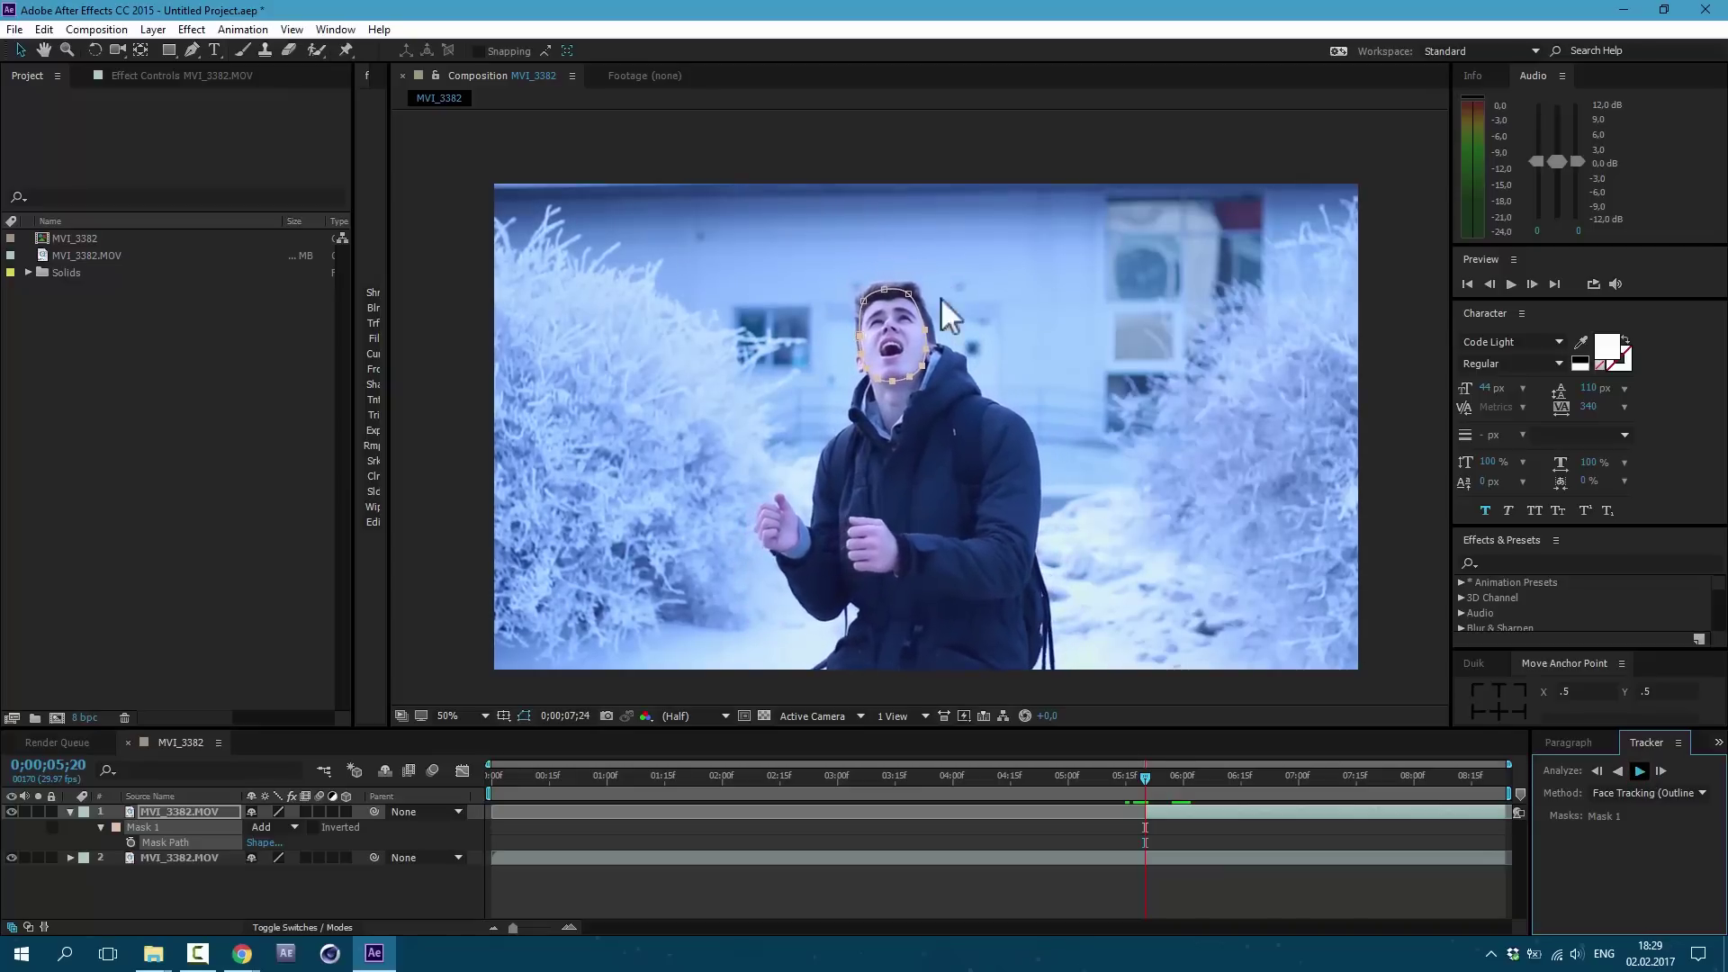
mouse_move(1170, 777)
left_mouse_down()
mouse_move(1232, 797)
mouse_move(1390, 777)
left_mouse_up()
scroll(885, 344, "up", 2)
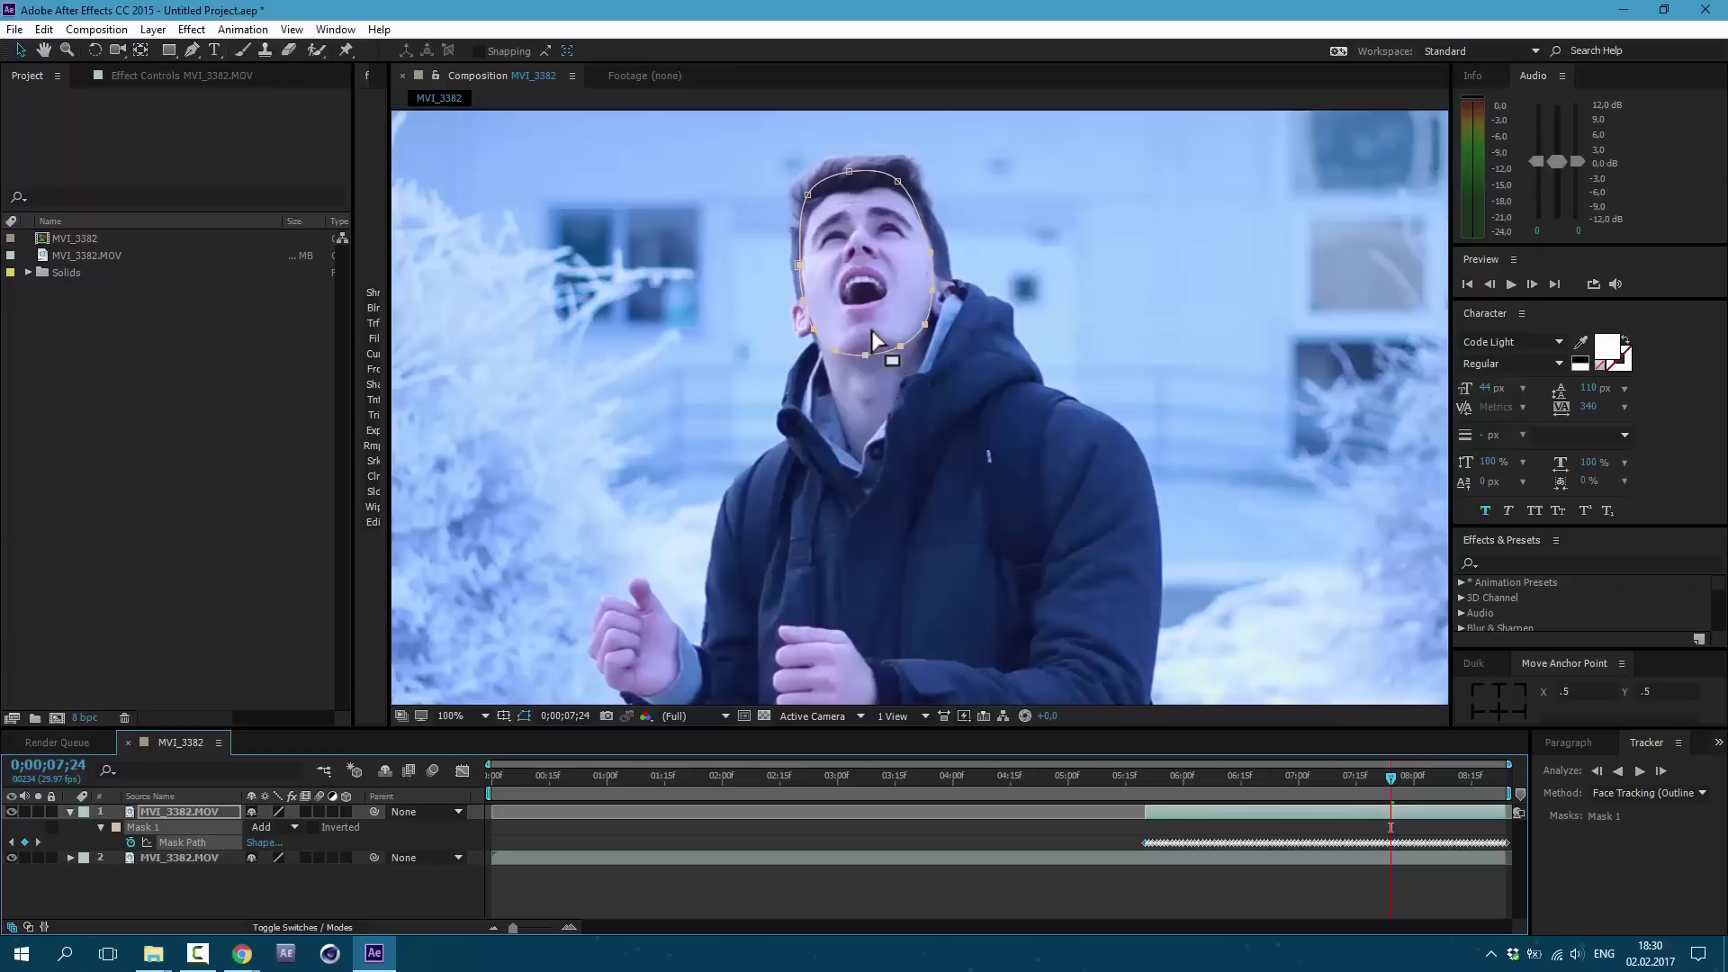
Draw Mask 2 around the man's open mouth with the Pen tool.
left_click(193, 50)
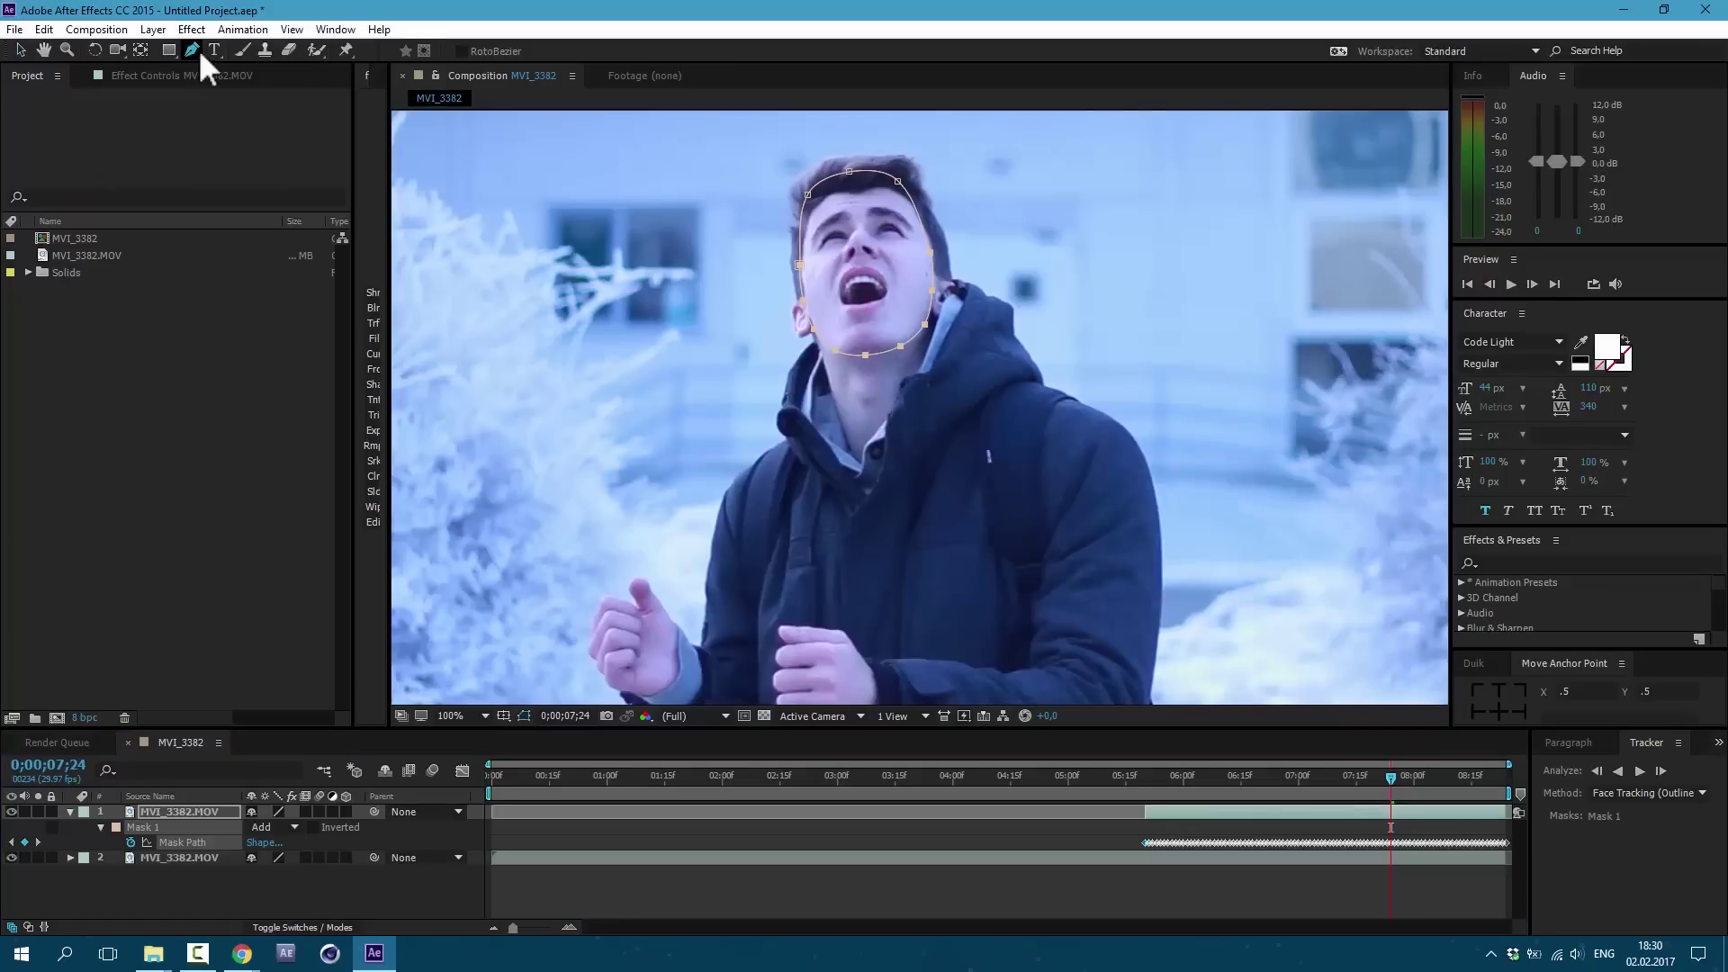
left_click(858, 270)
left_click(864, 314)
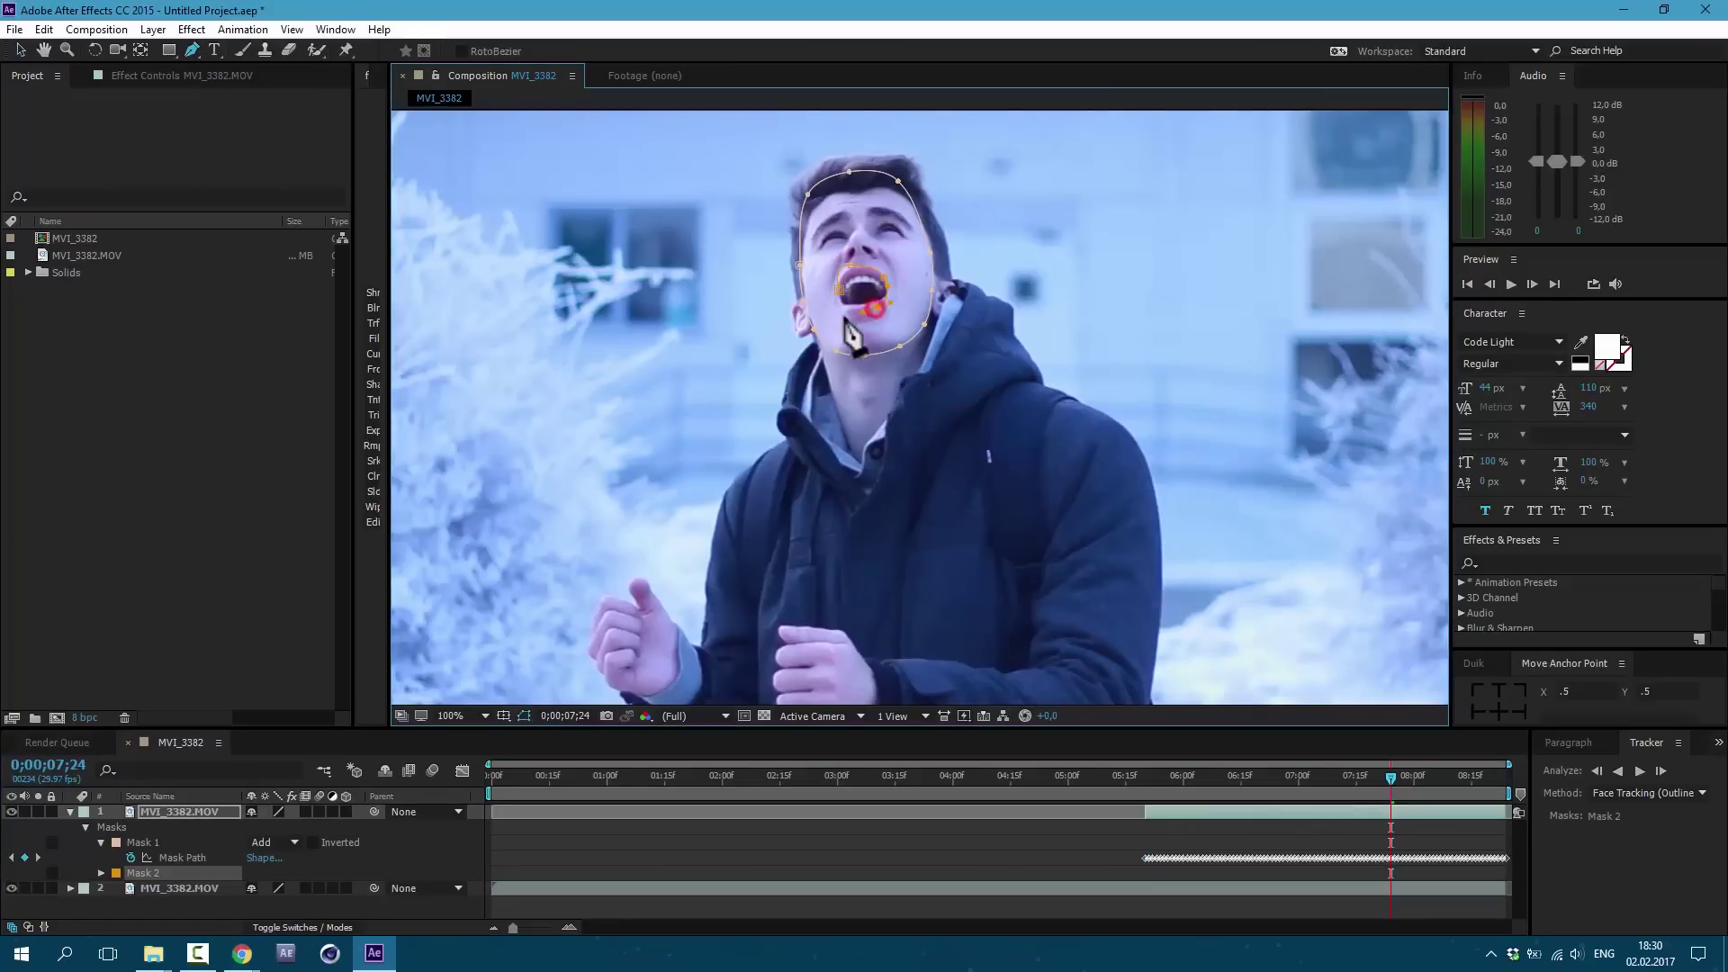
left_click(859, 270)
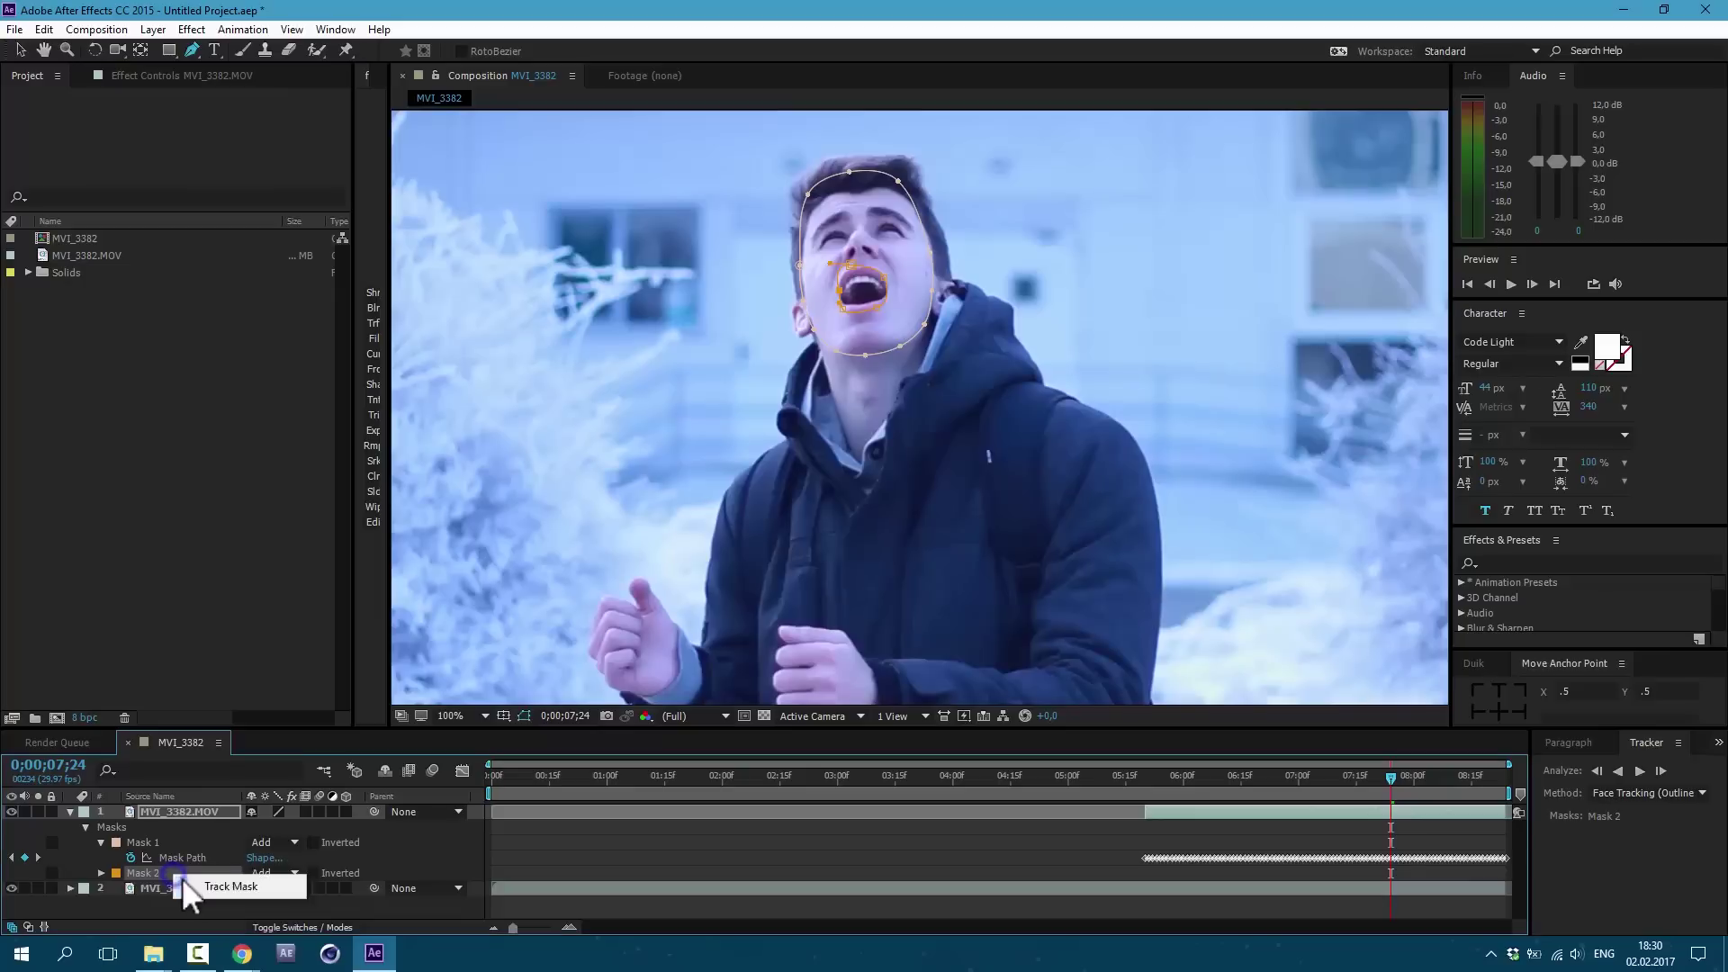
Track the mouth mask backward with the Perspective method, then review keyframes near 07;24.
left_click(1641, 791)
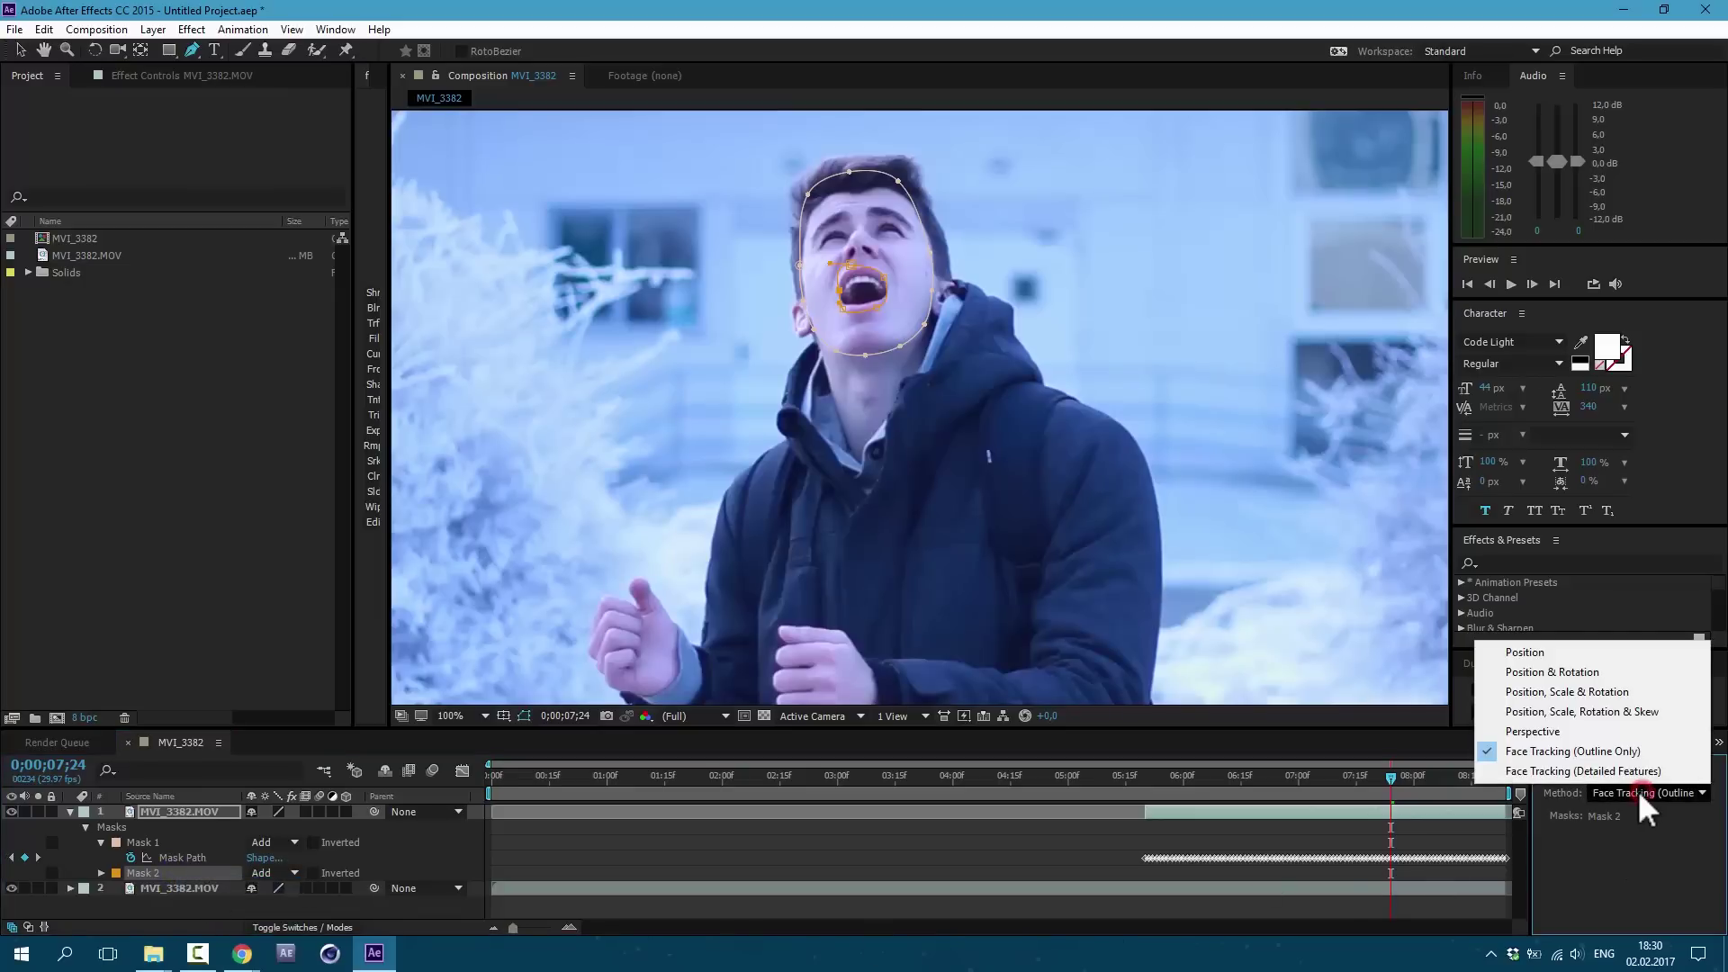
left_click(1539, 750)
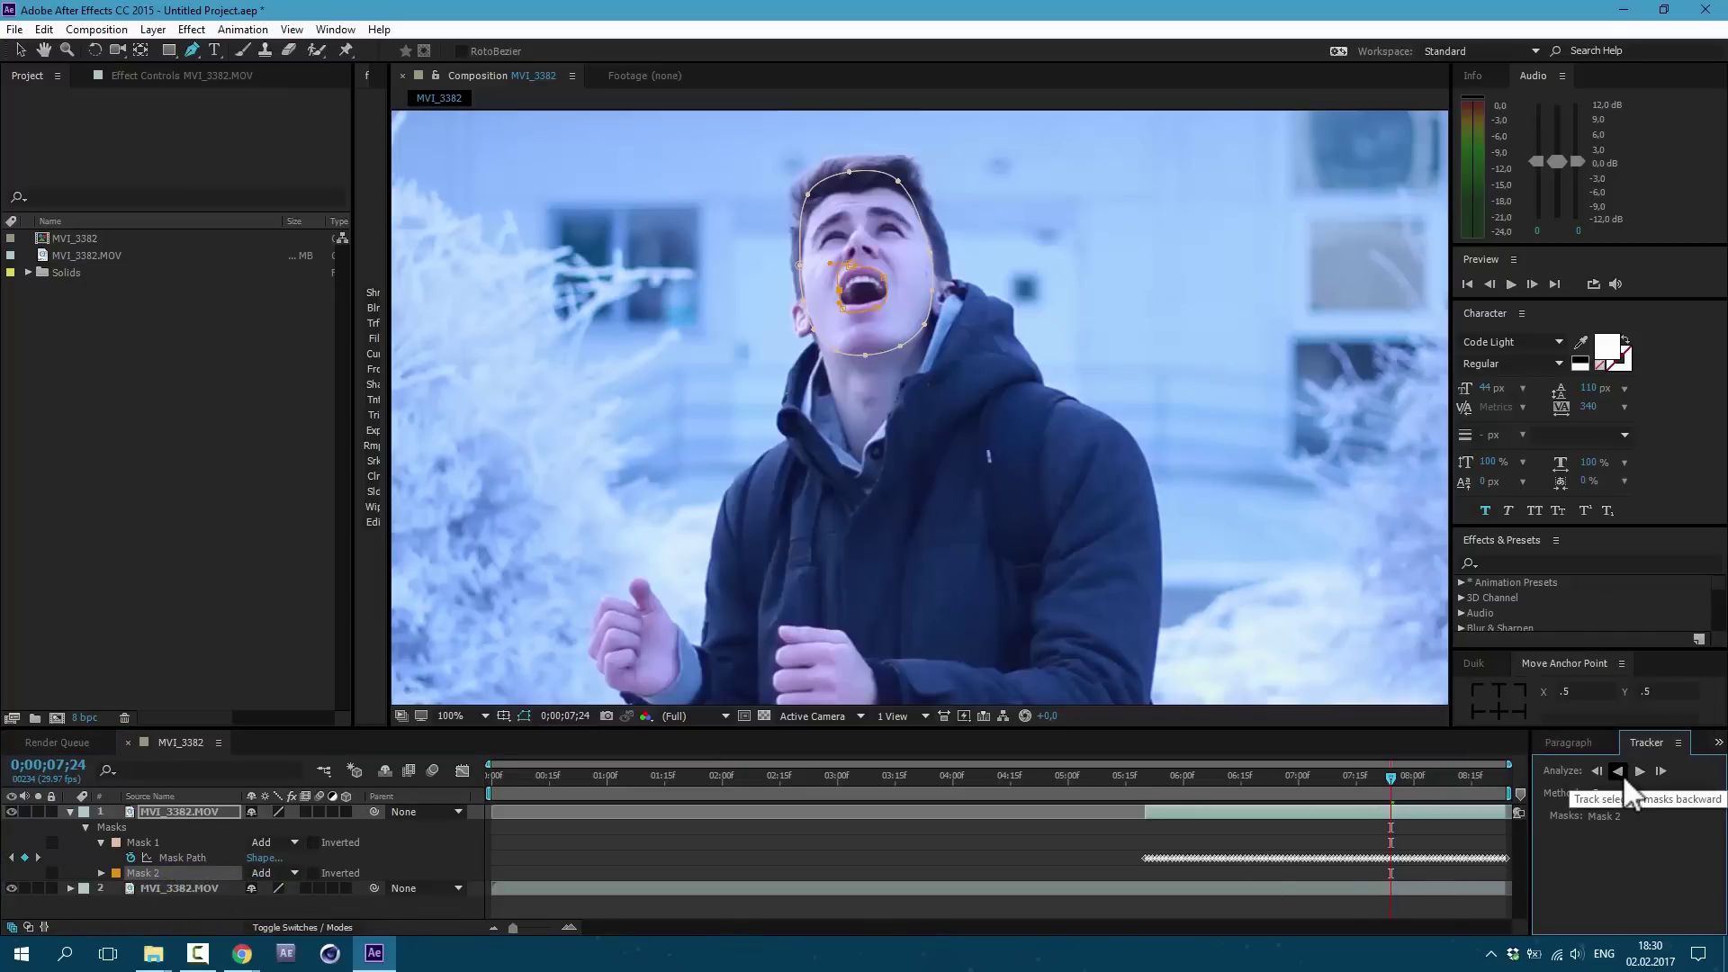
left_click(1619, 773)
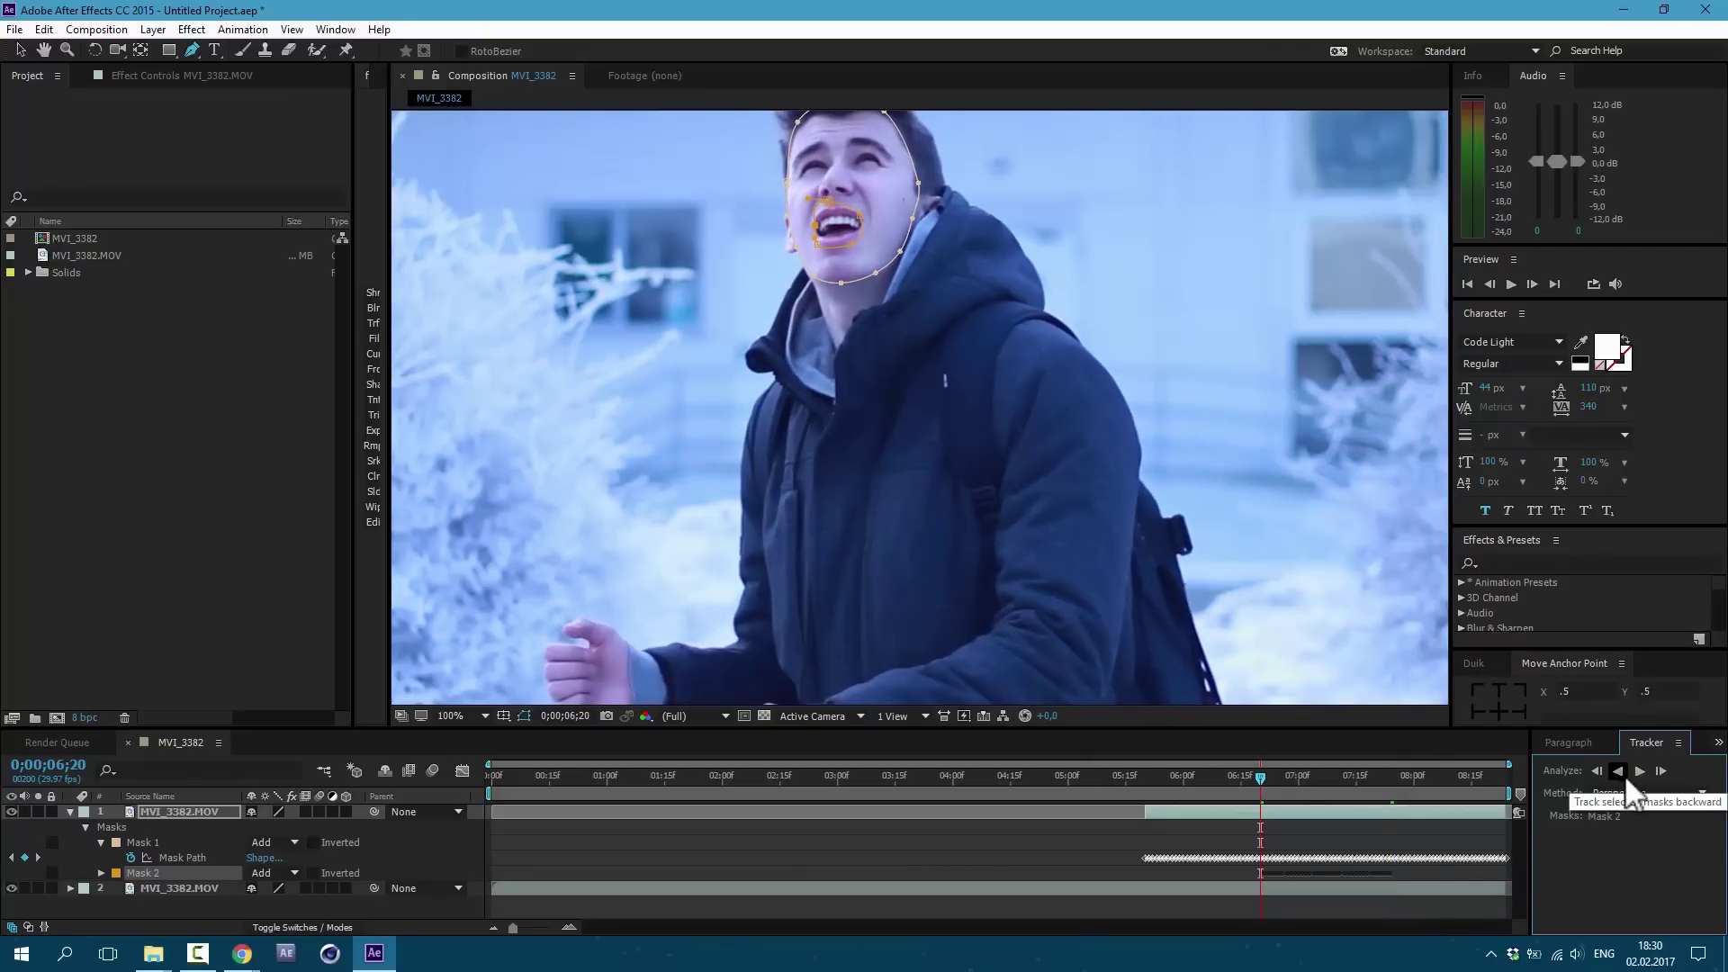
left_click(1618, 772)
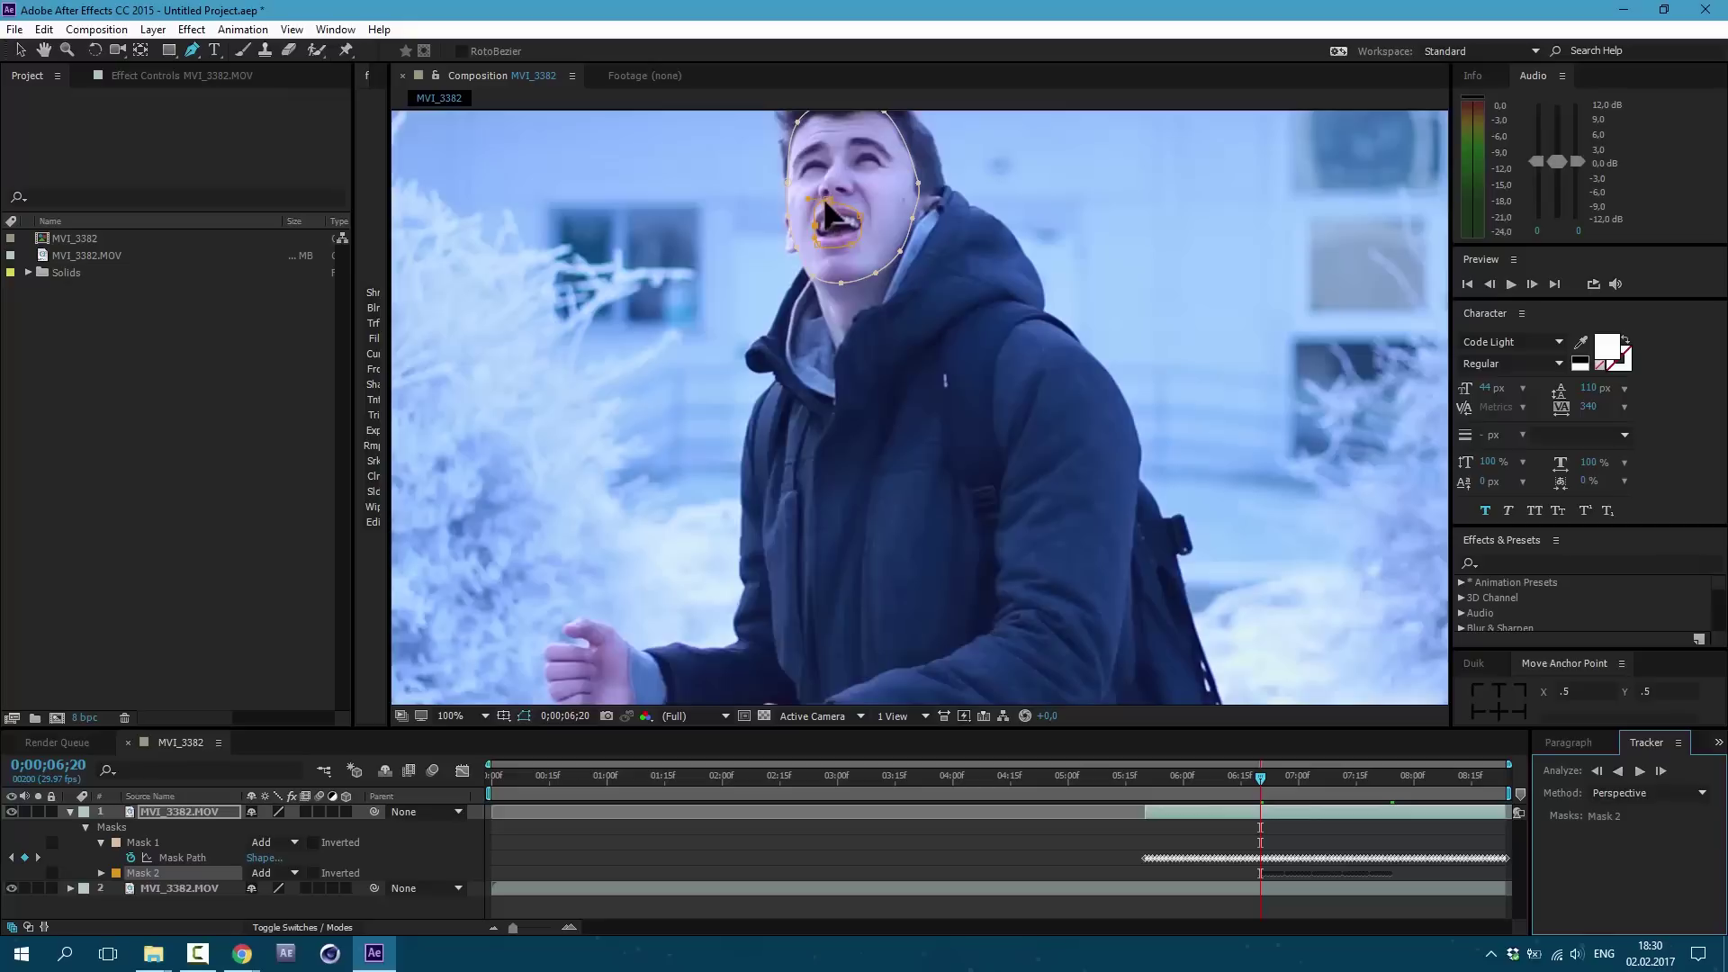
left_click(1619, 772)
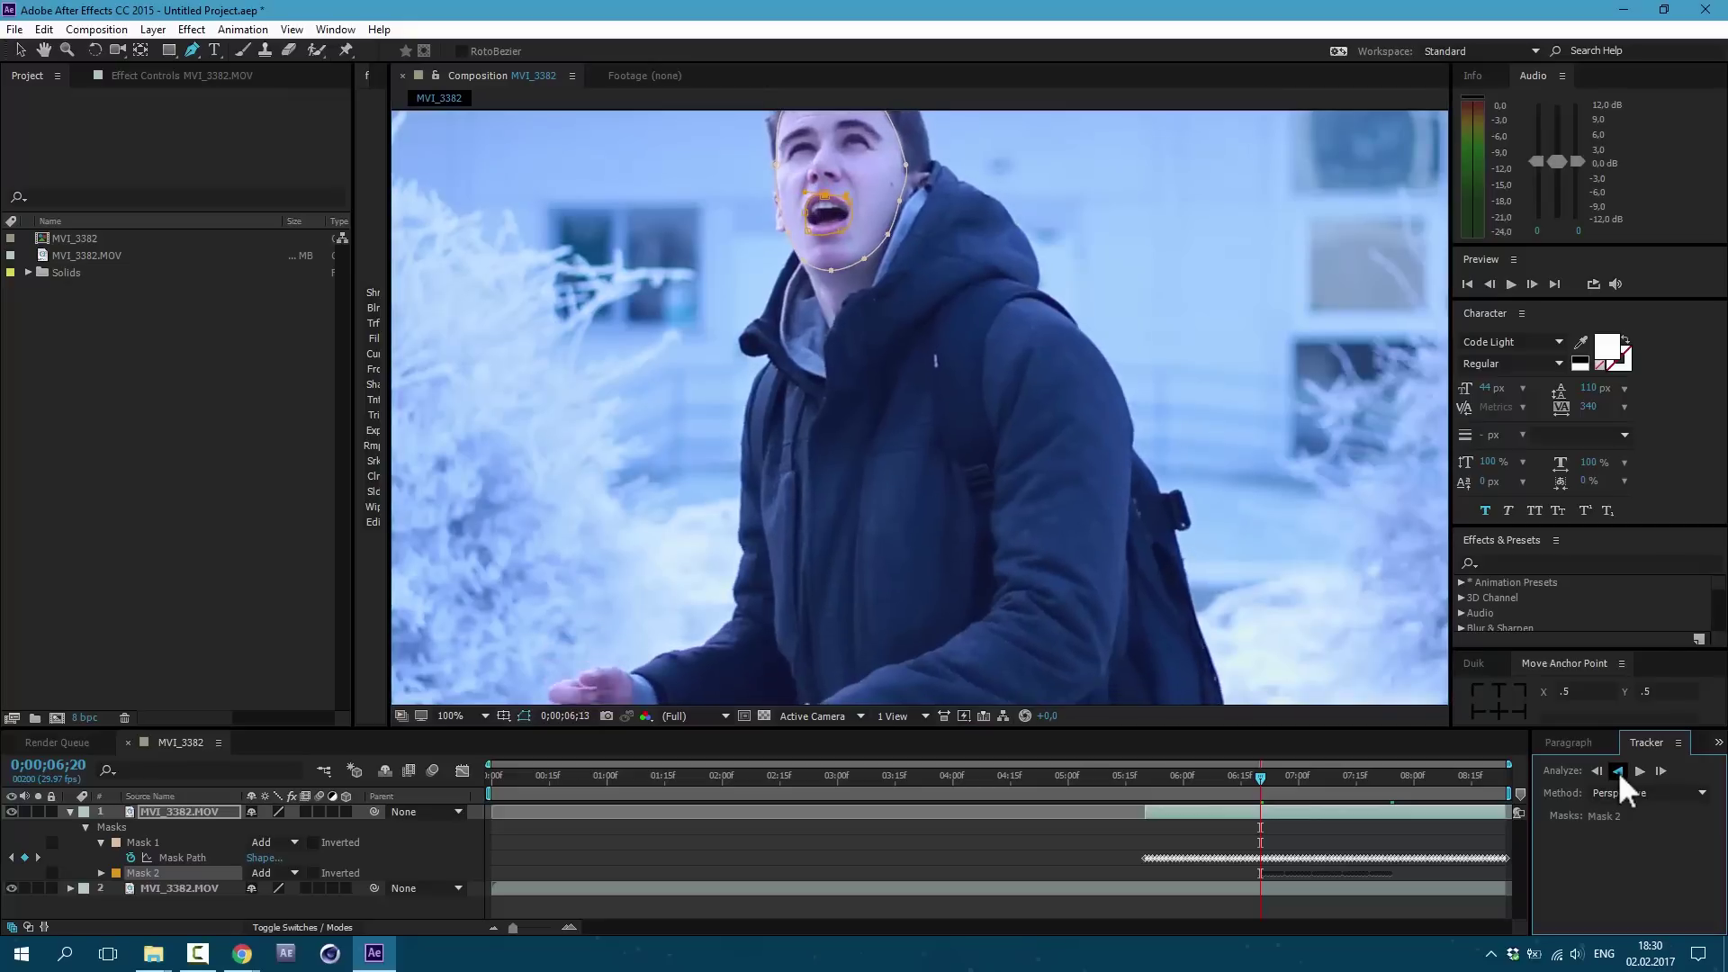
left_click(1382, 773)
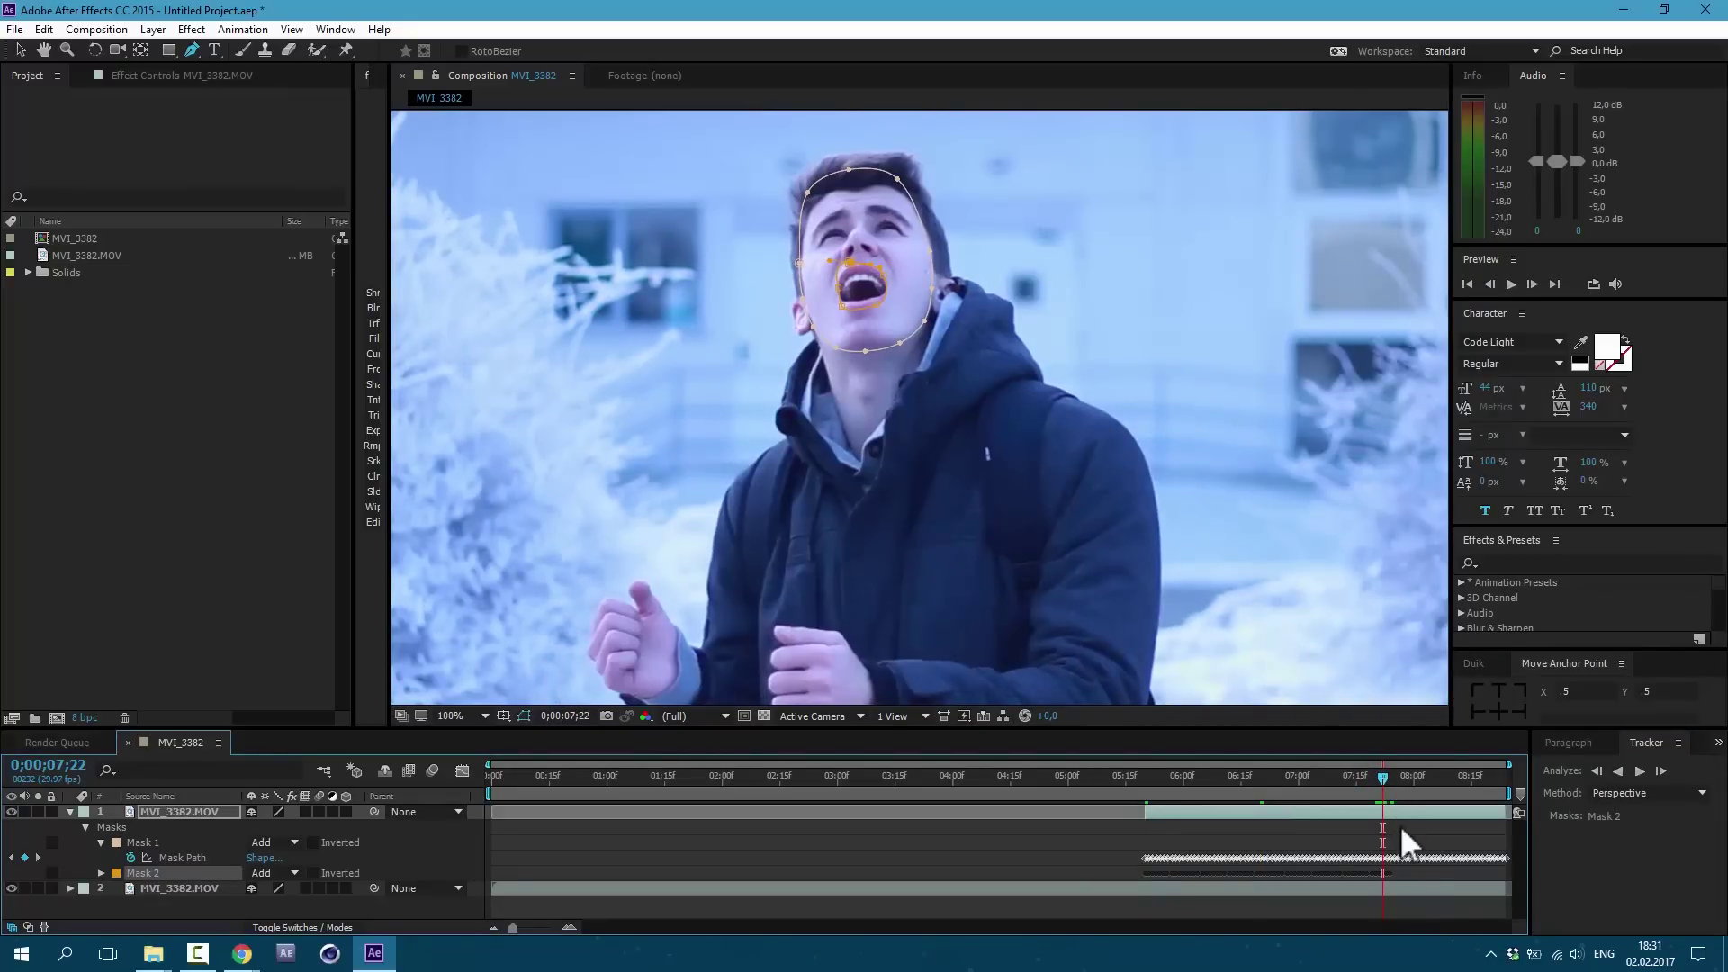
key("u")
key("u")
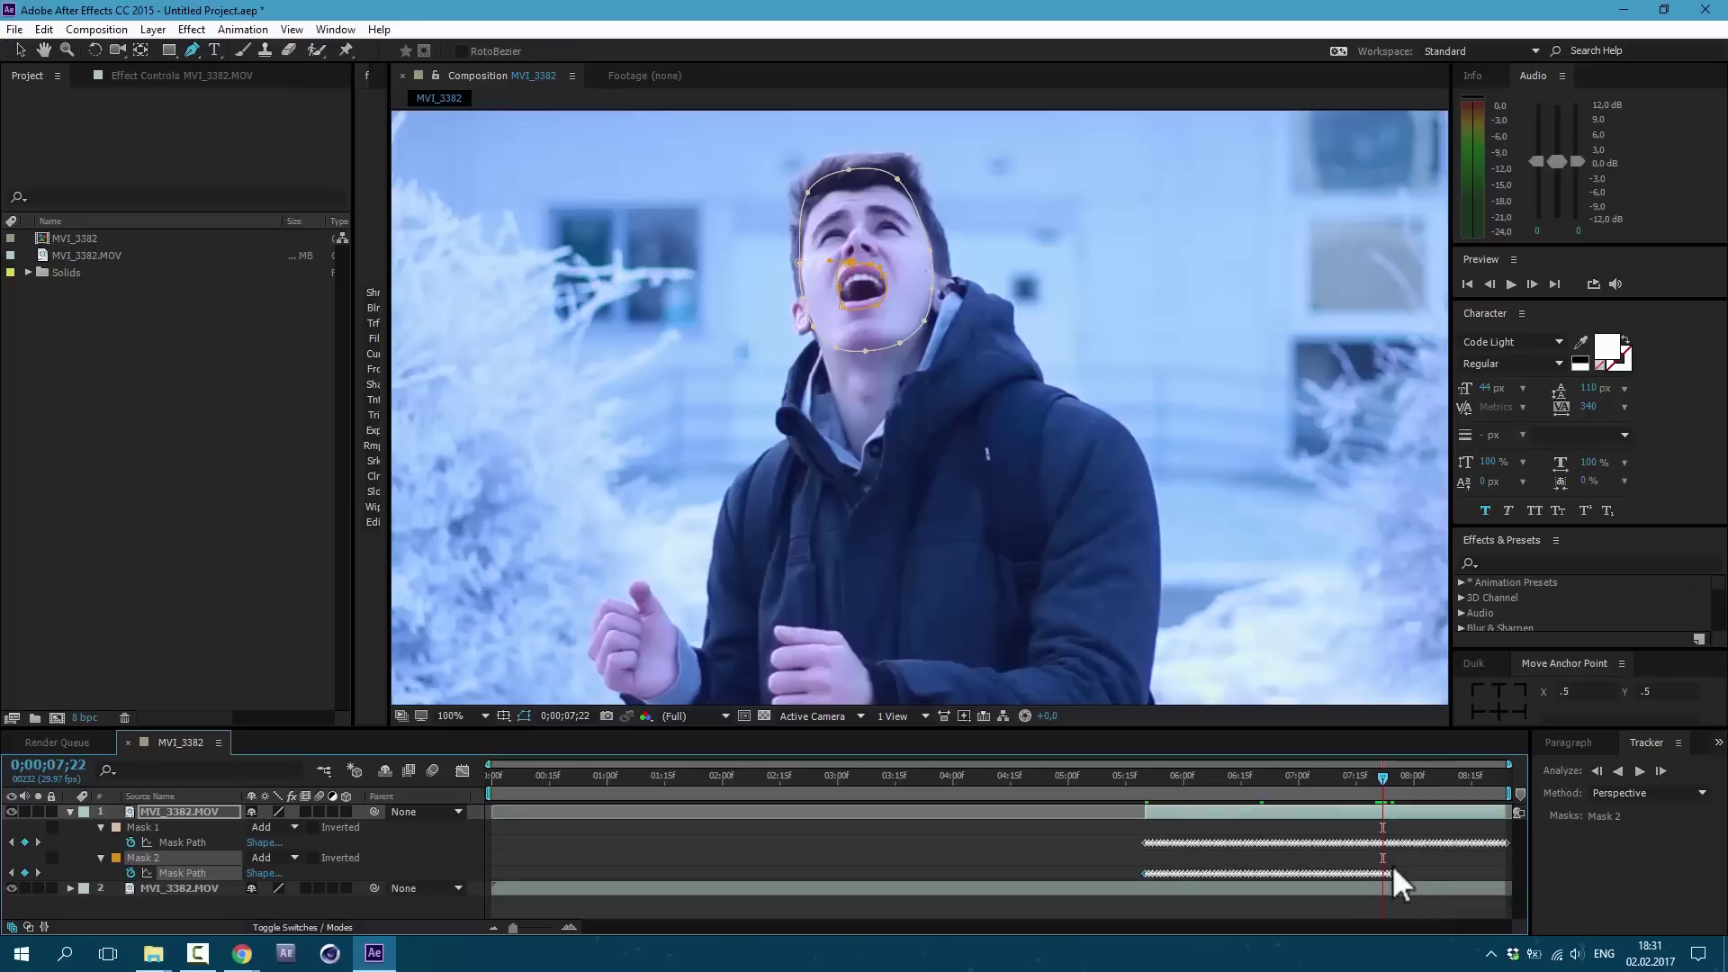
left_click(1388, 776)
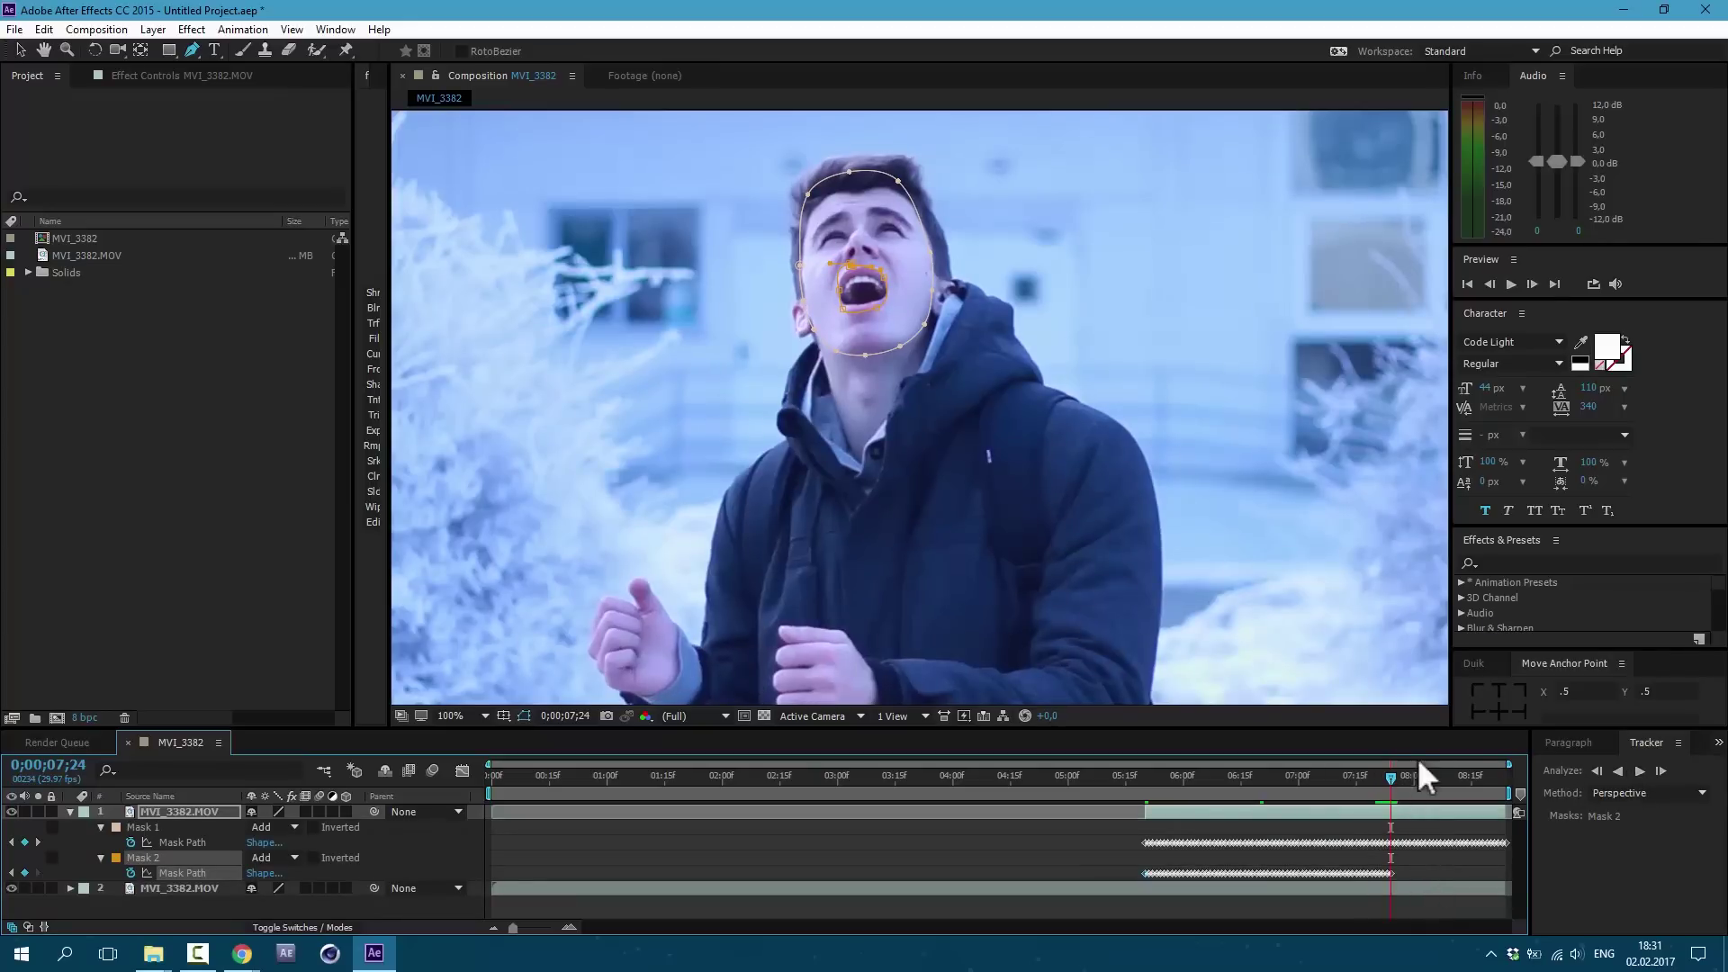
Track Mask 2 forward, set it to Subtract, turn off solo, and select layer 1.
left_click(1637, 771)
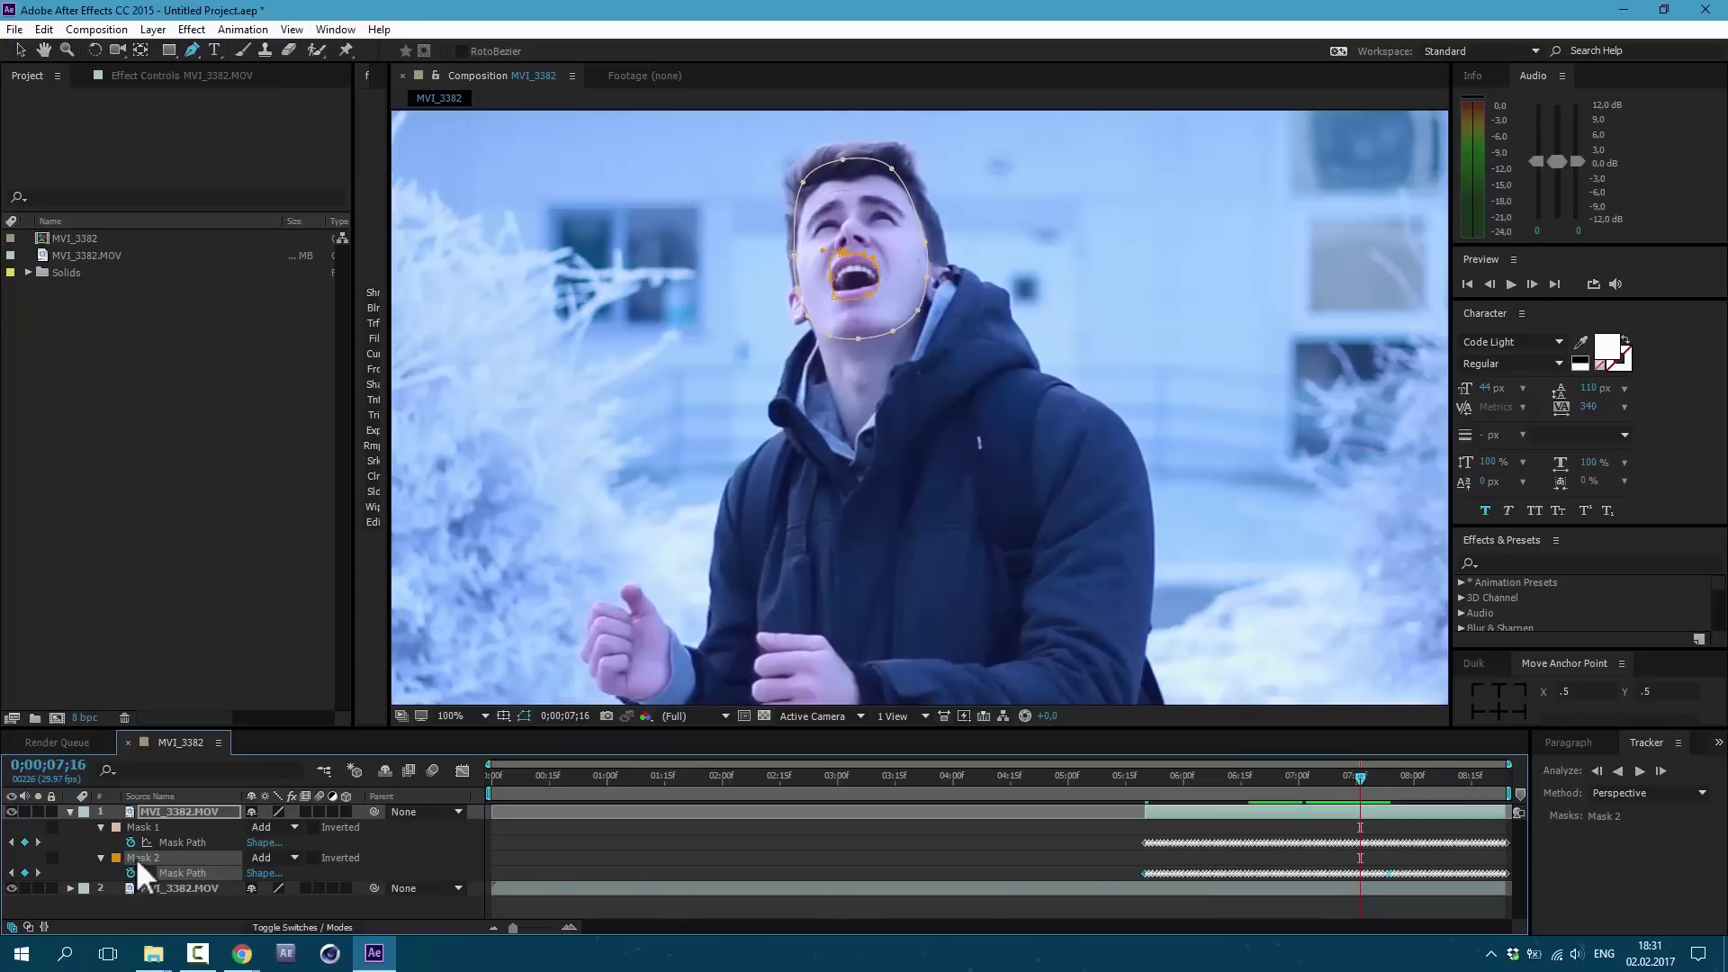
left_click(278, 857)
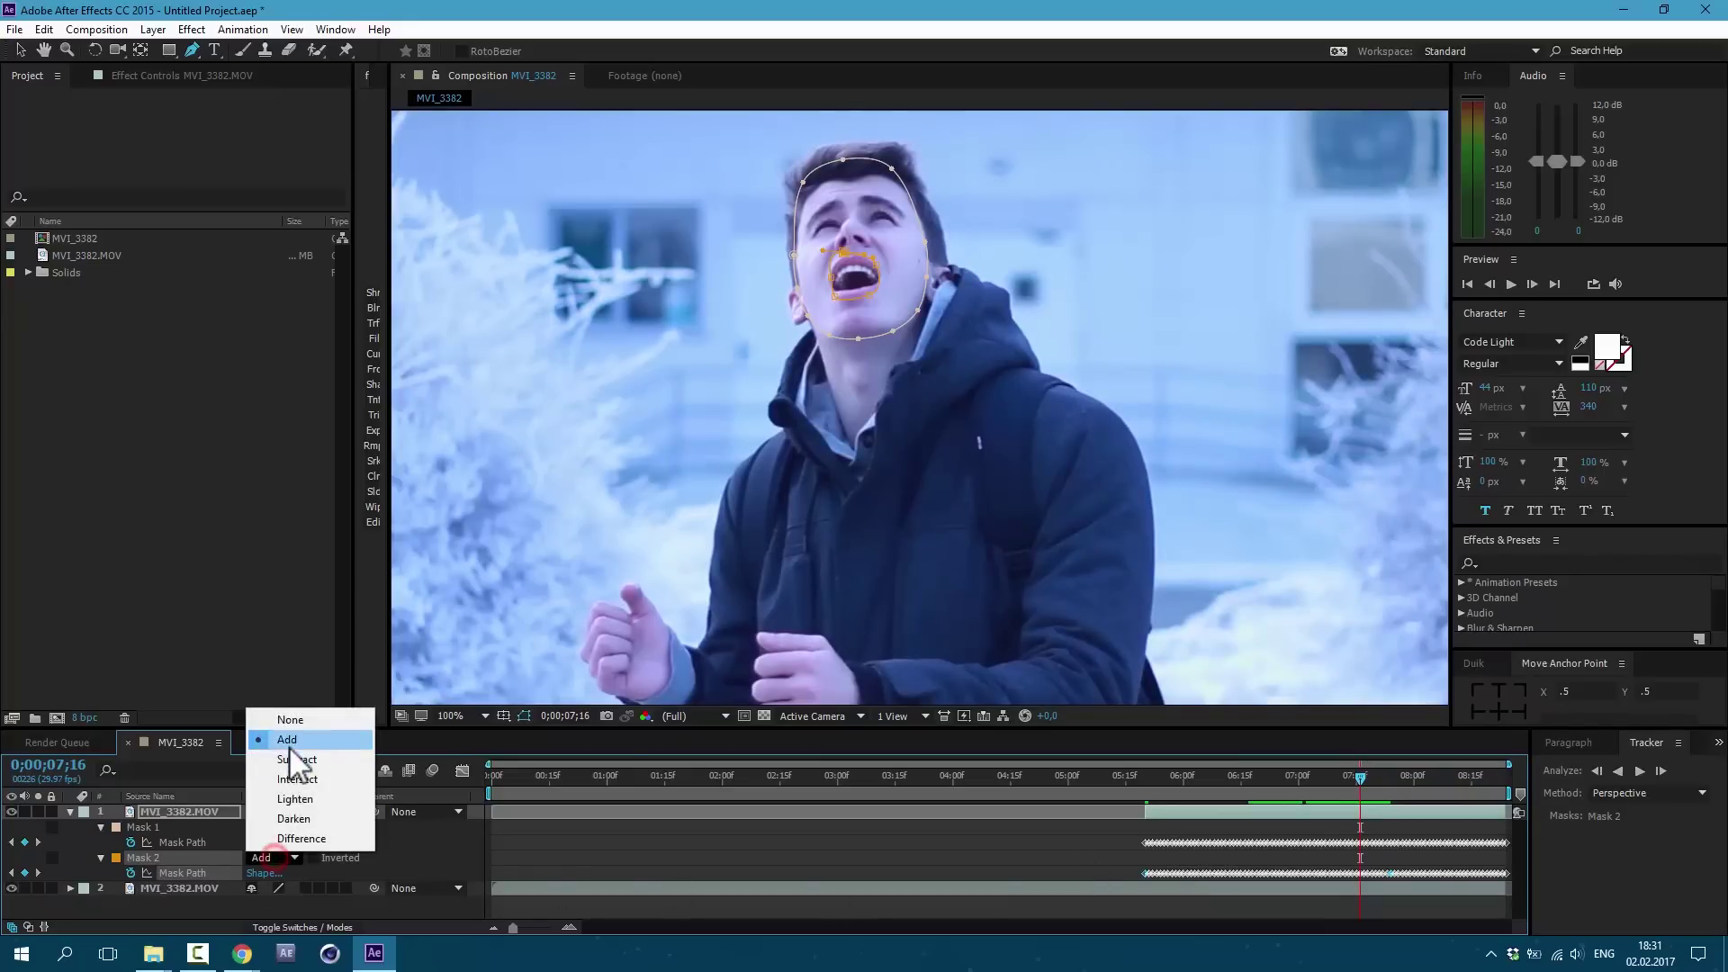
left_click(288, 757)
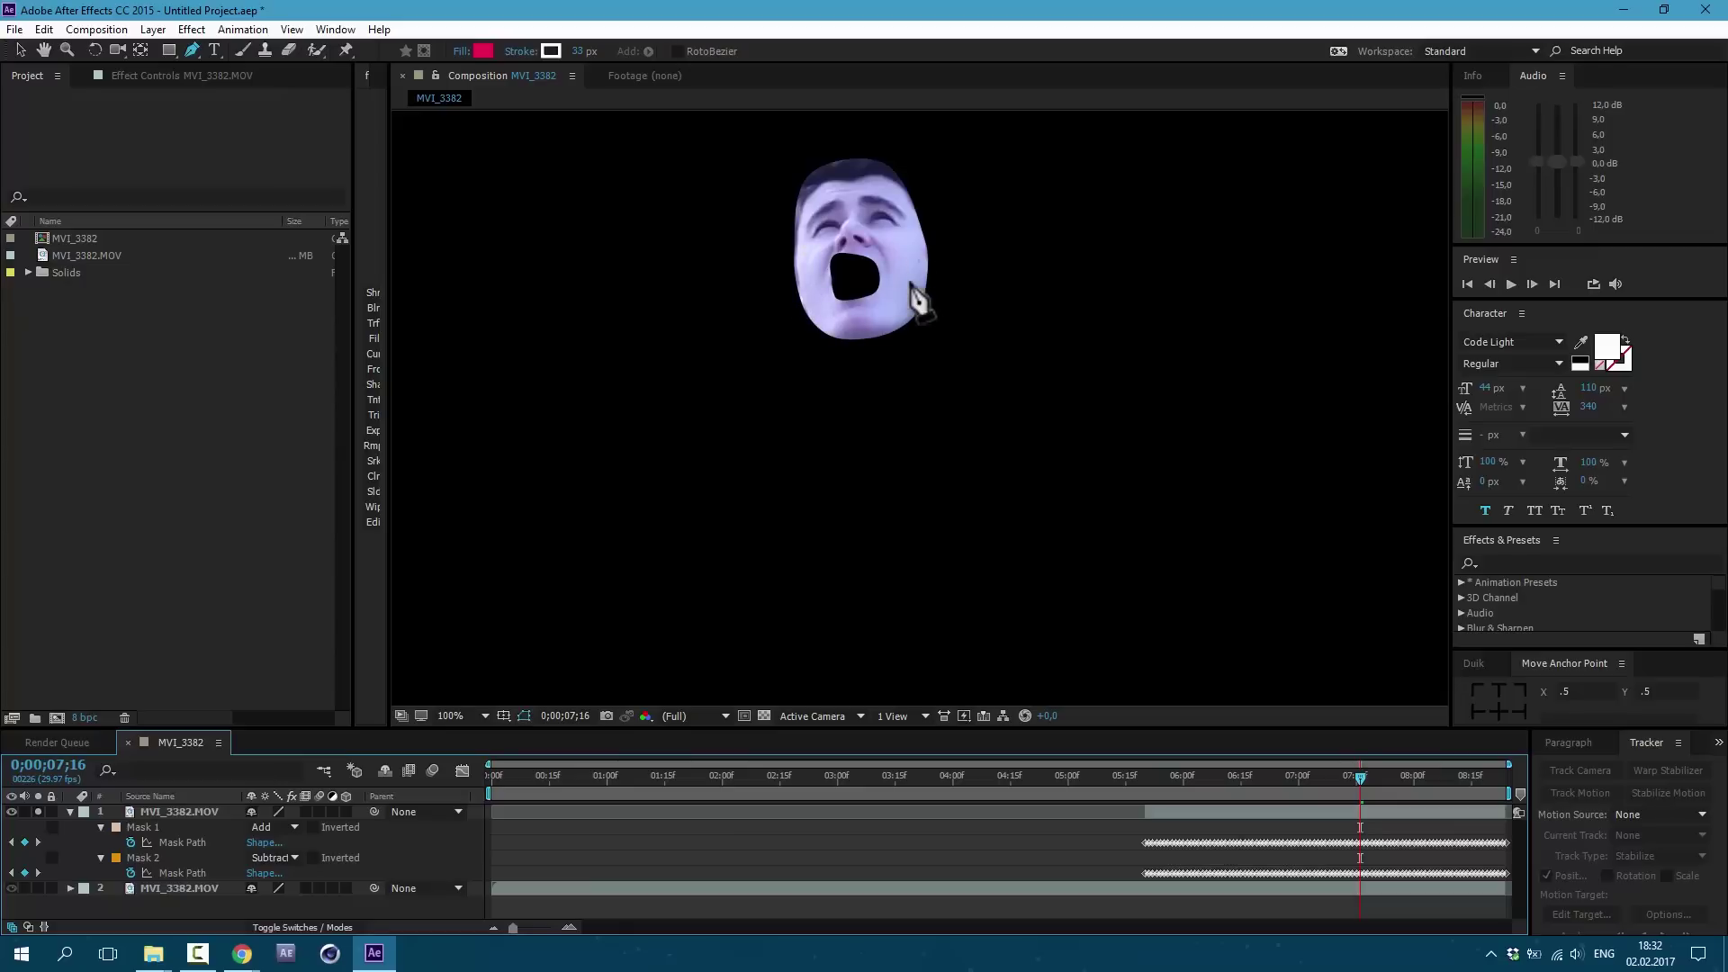
left_click(70, 812)
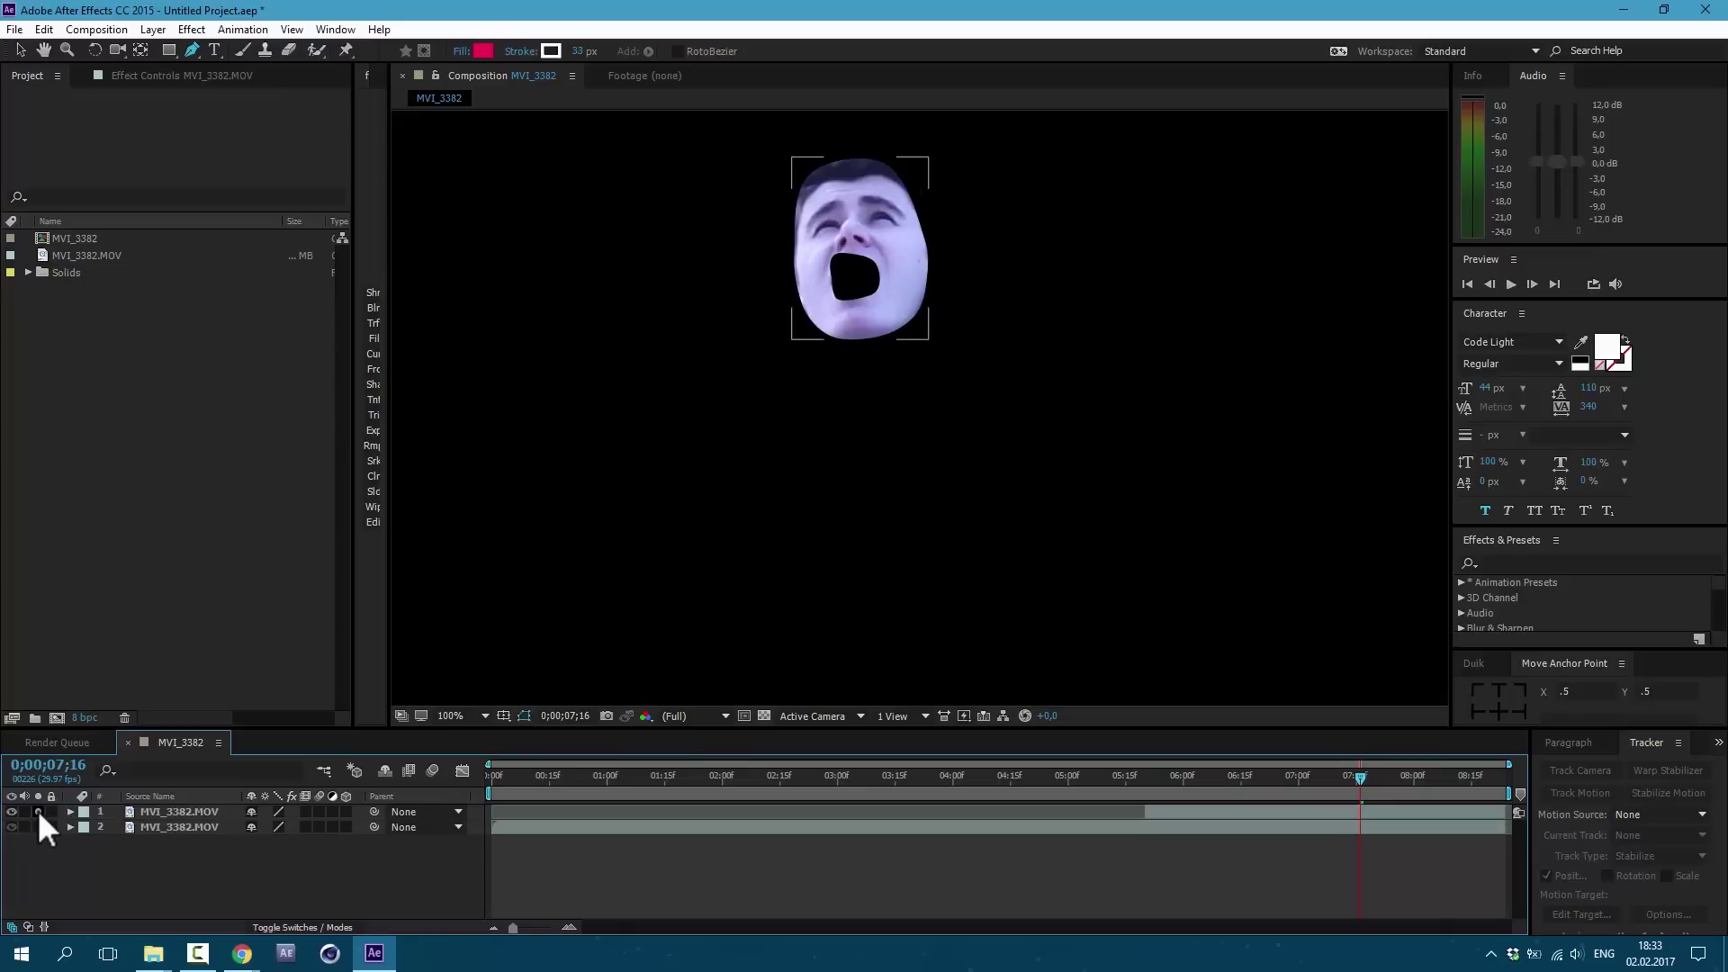
left_click(183, 812)
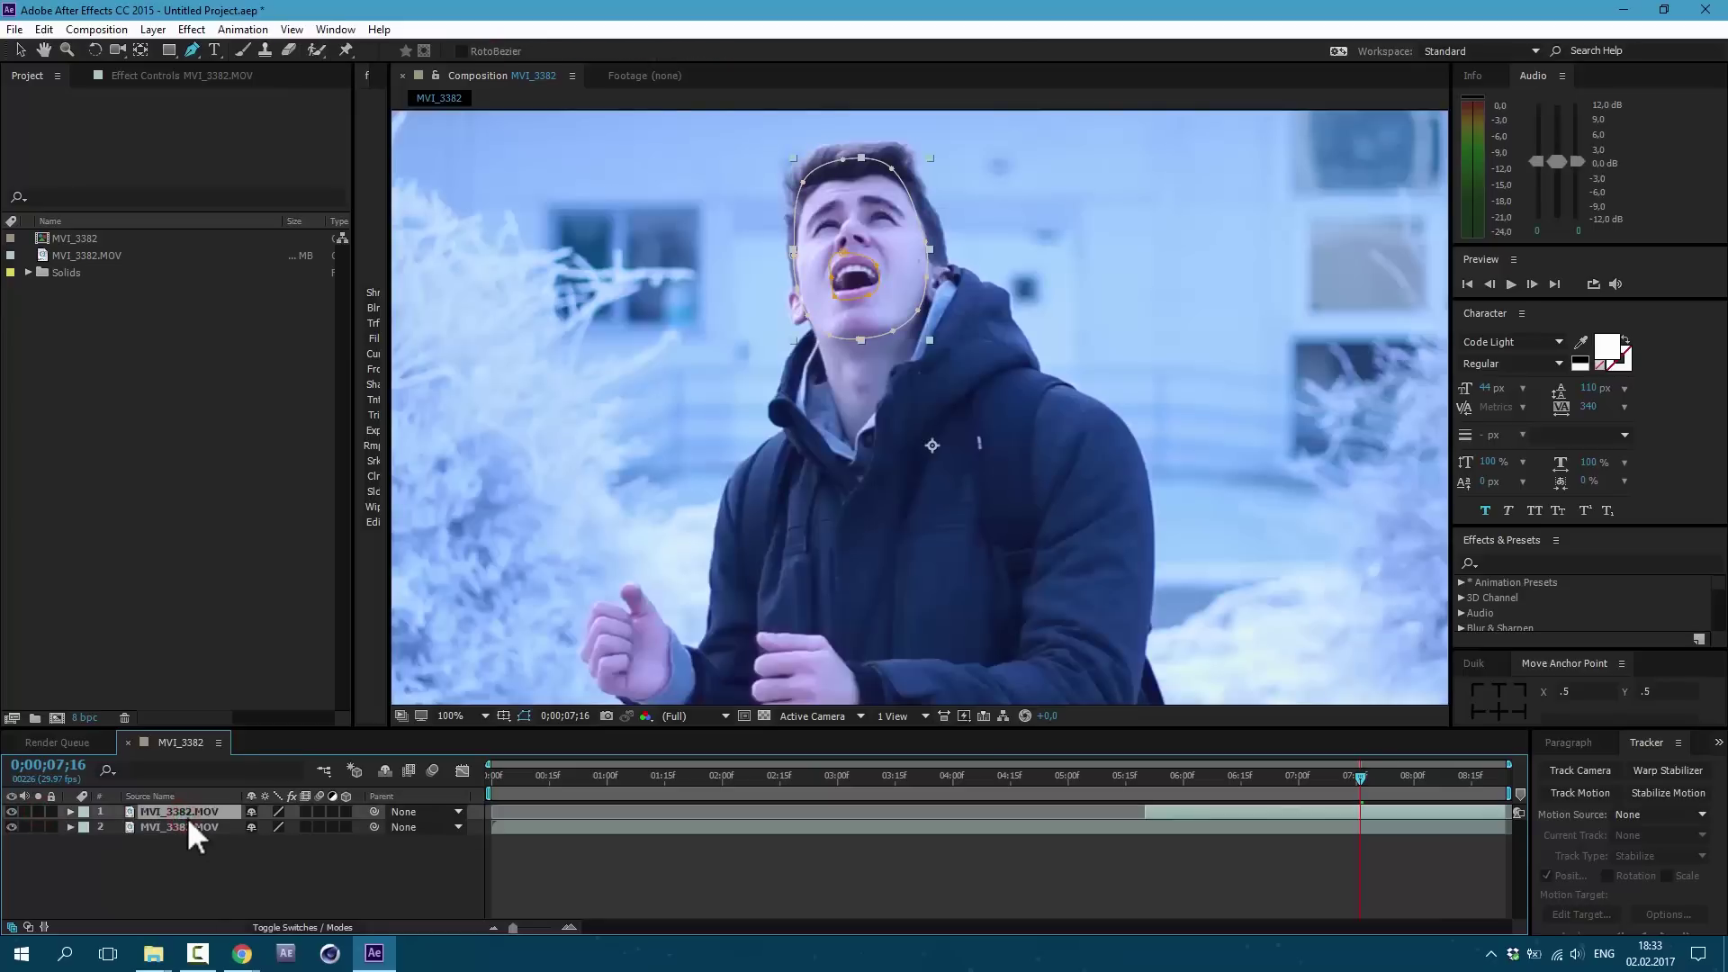
Precompose the masked face layer as 'face texture'.
left_click(153, 29)
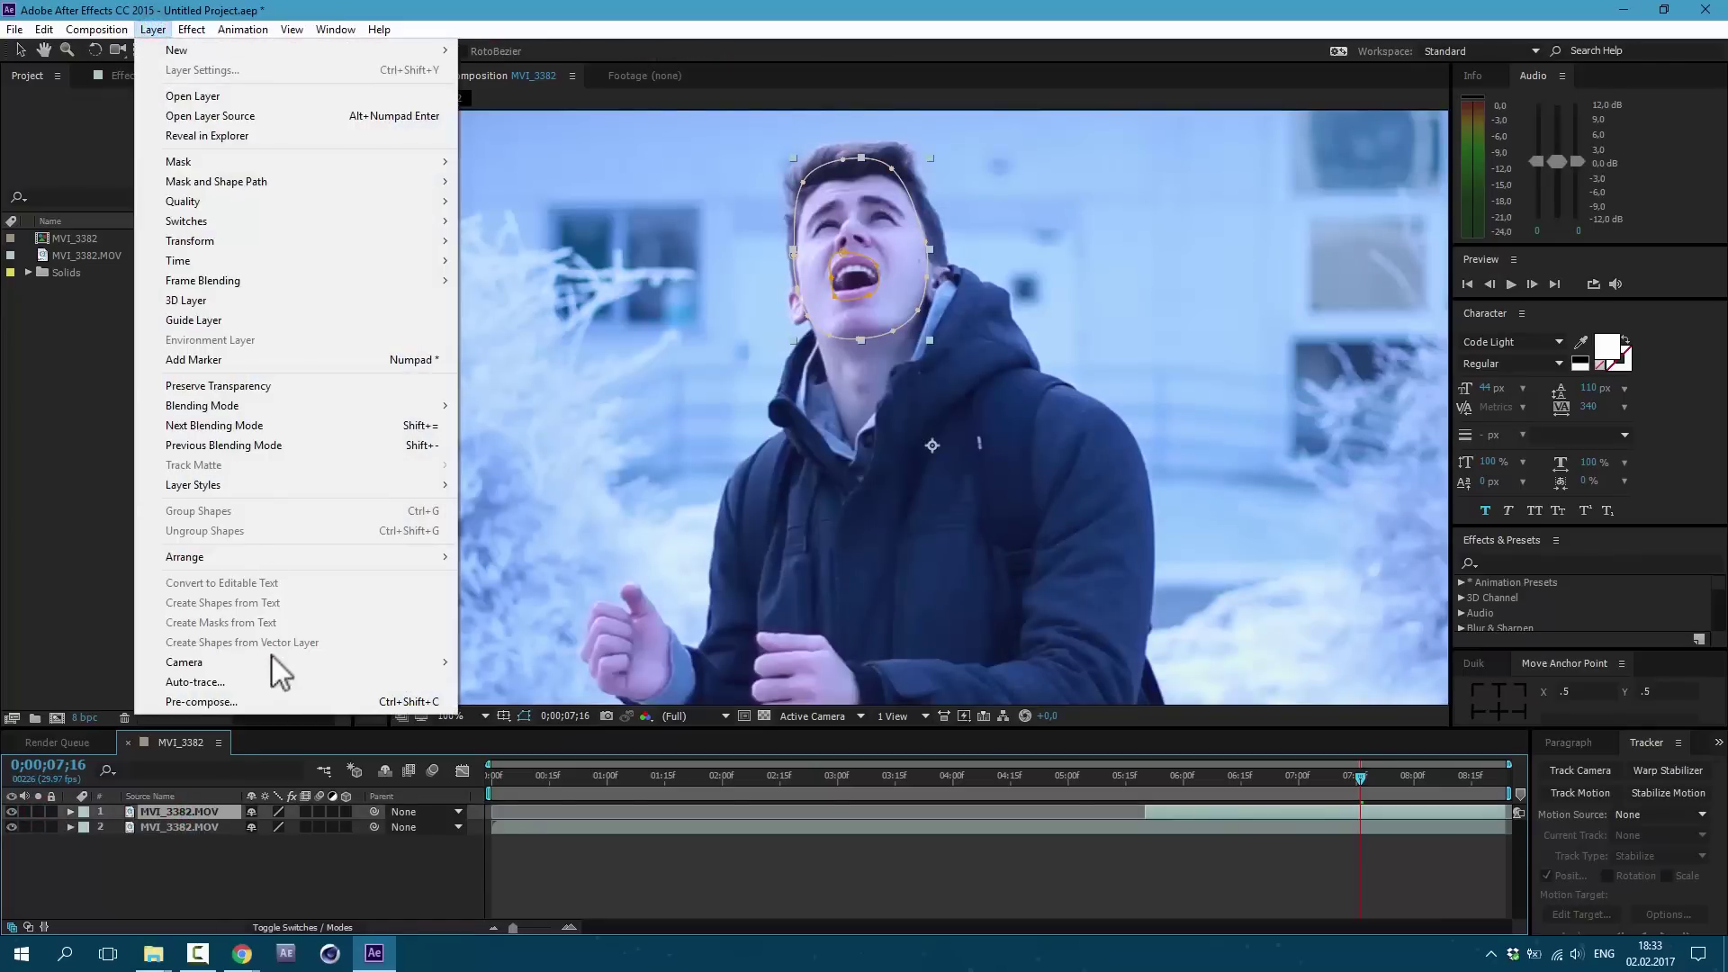
left_click(270, 702)
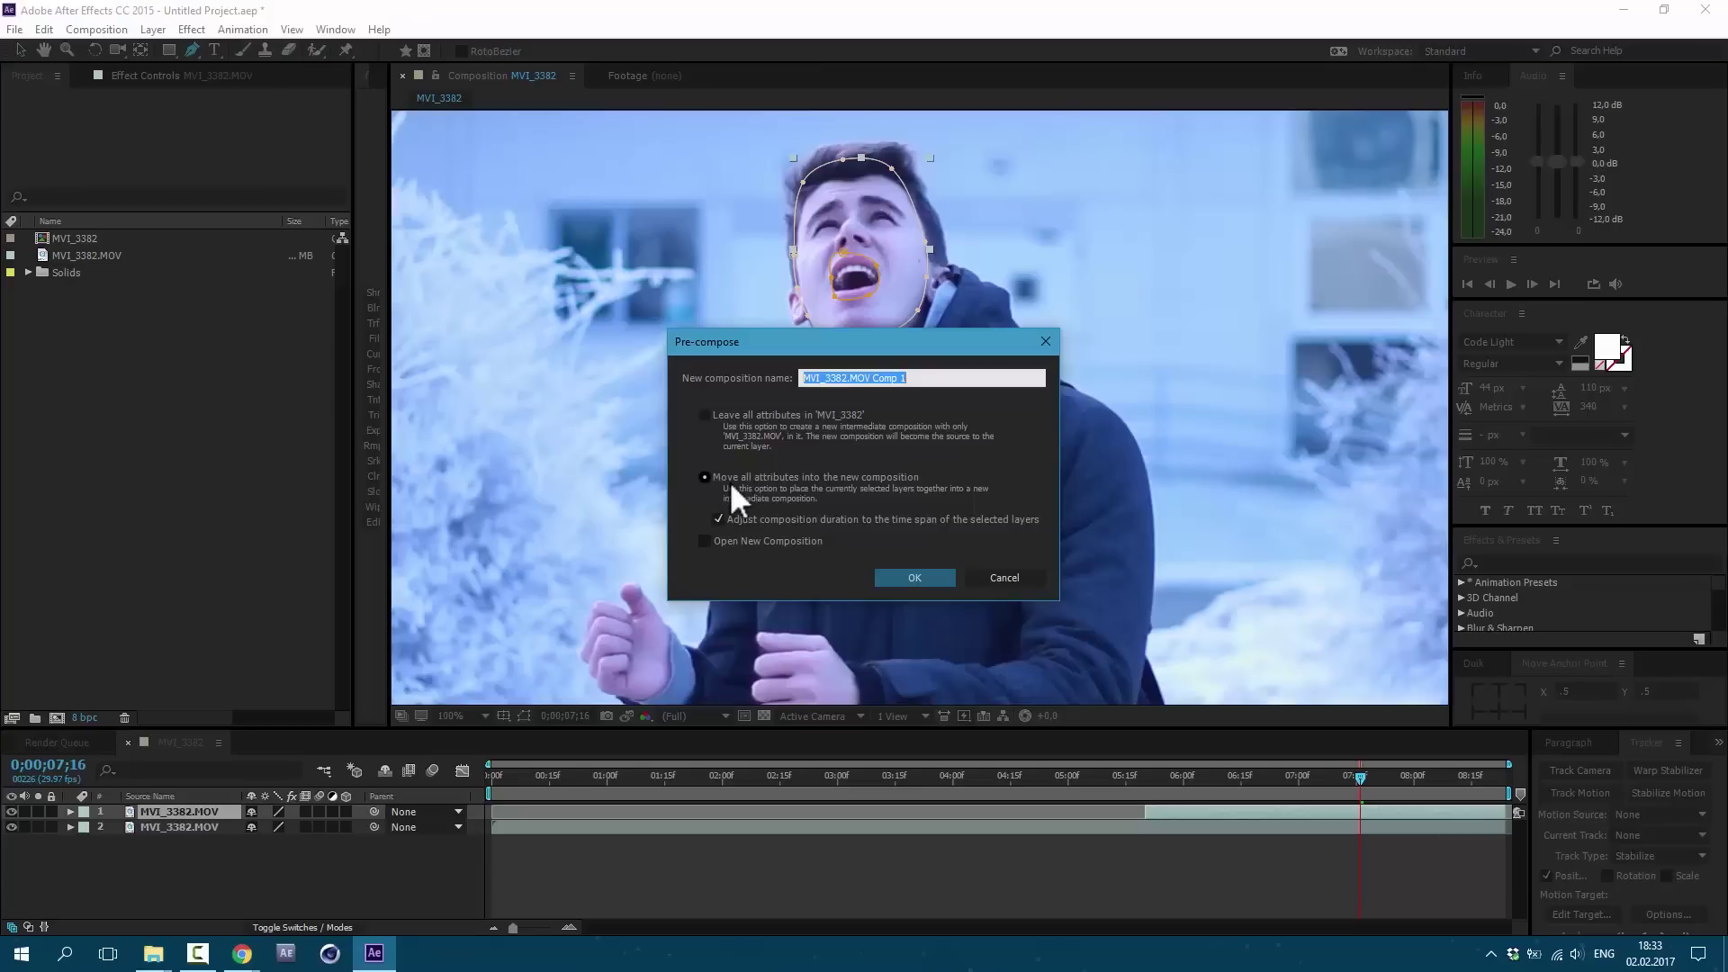
type("face ")
type("texture")
left_click(944, 580)
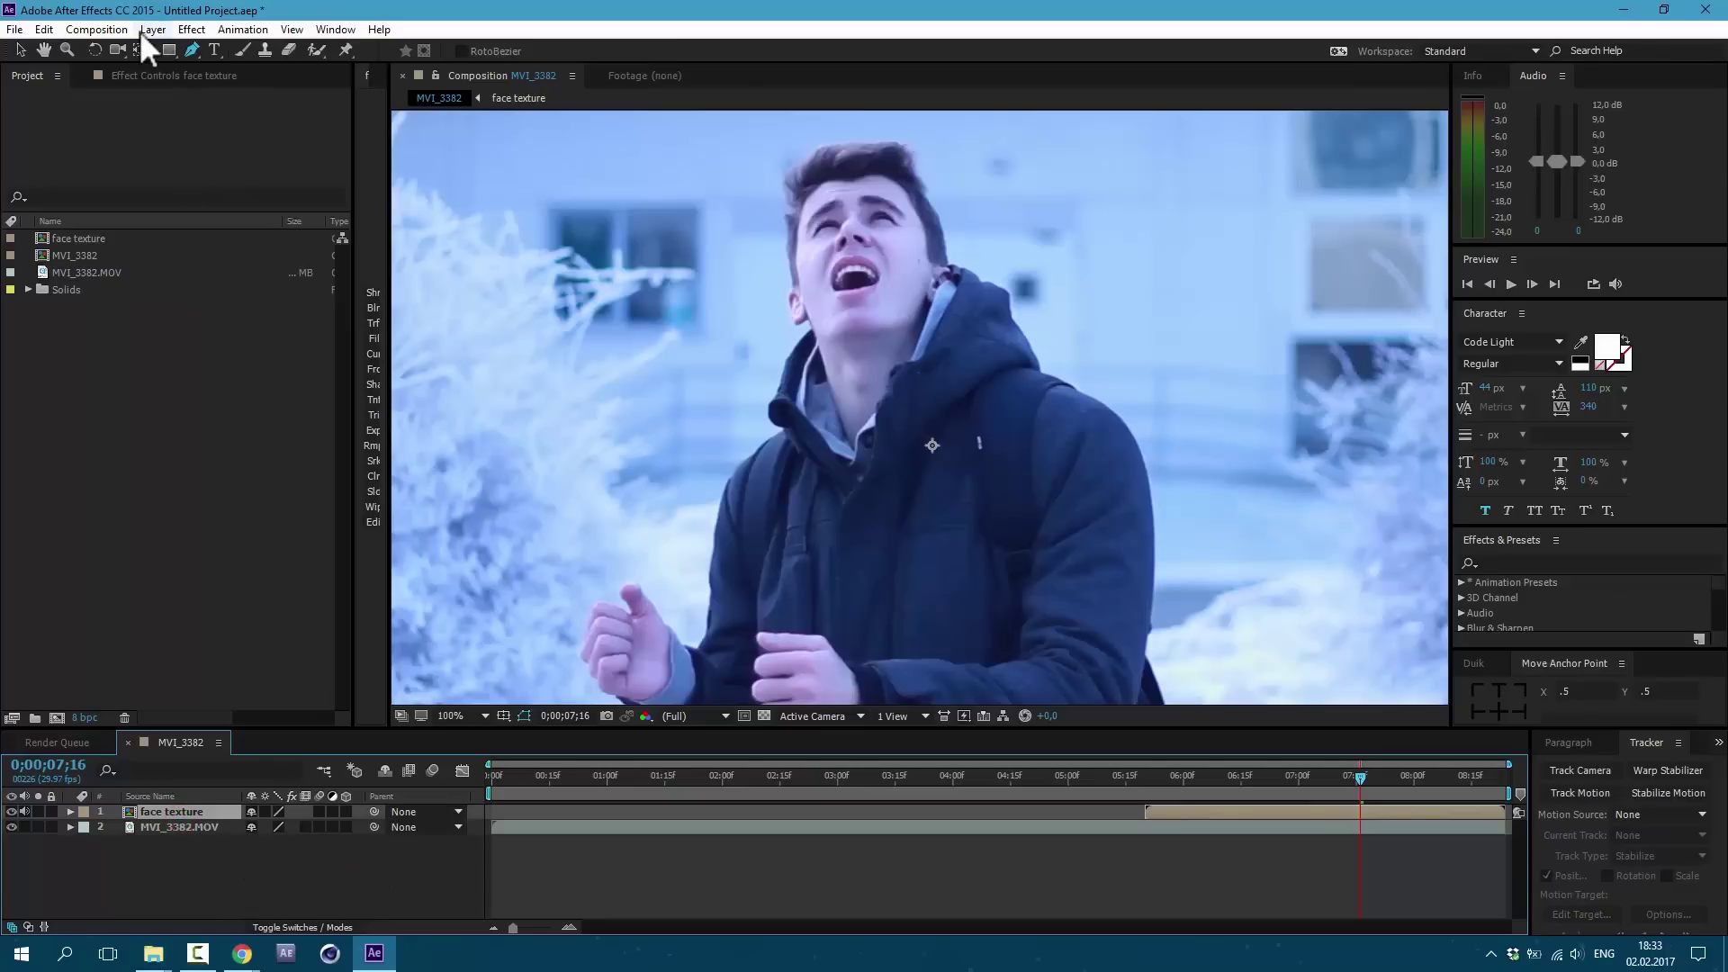
Add a new white solid layer named Particles.
left_click(150, 31)
mouse_move(177, 49)
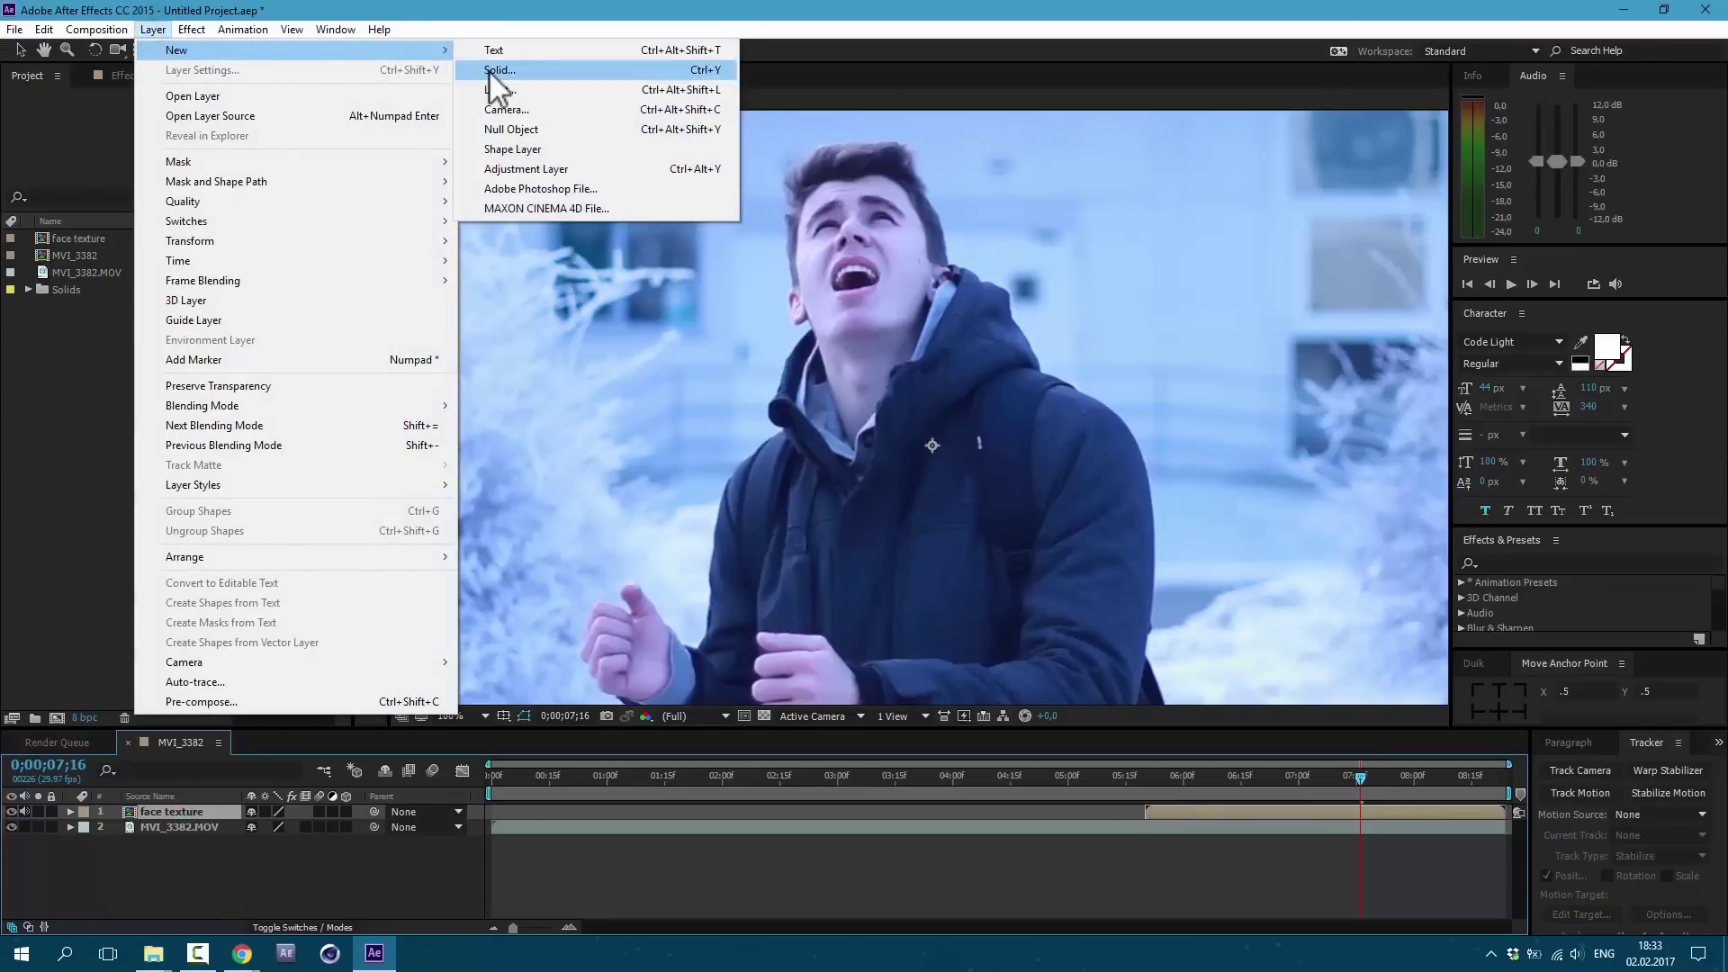
left_click(490, 72)
type("Part")
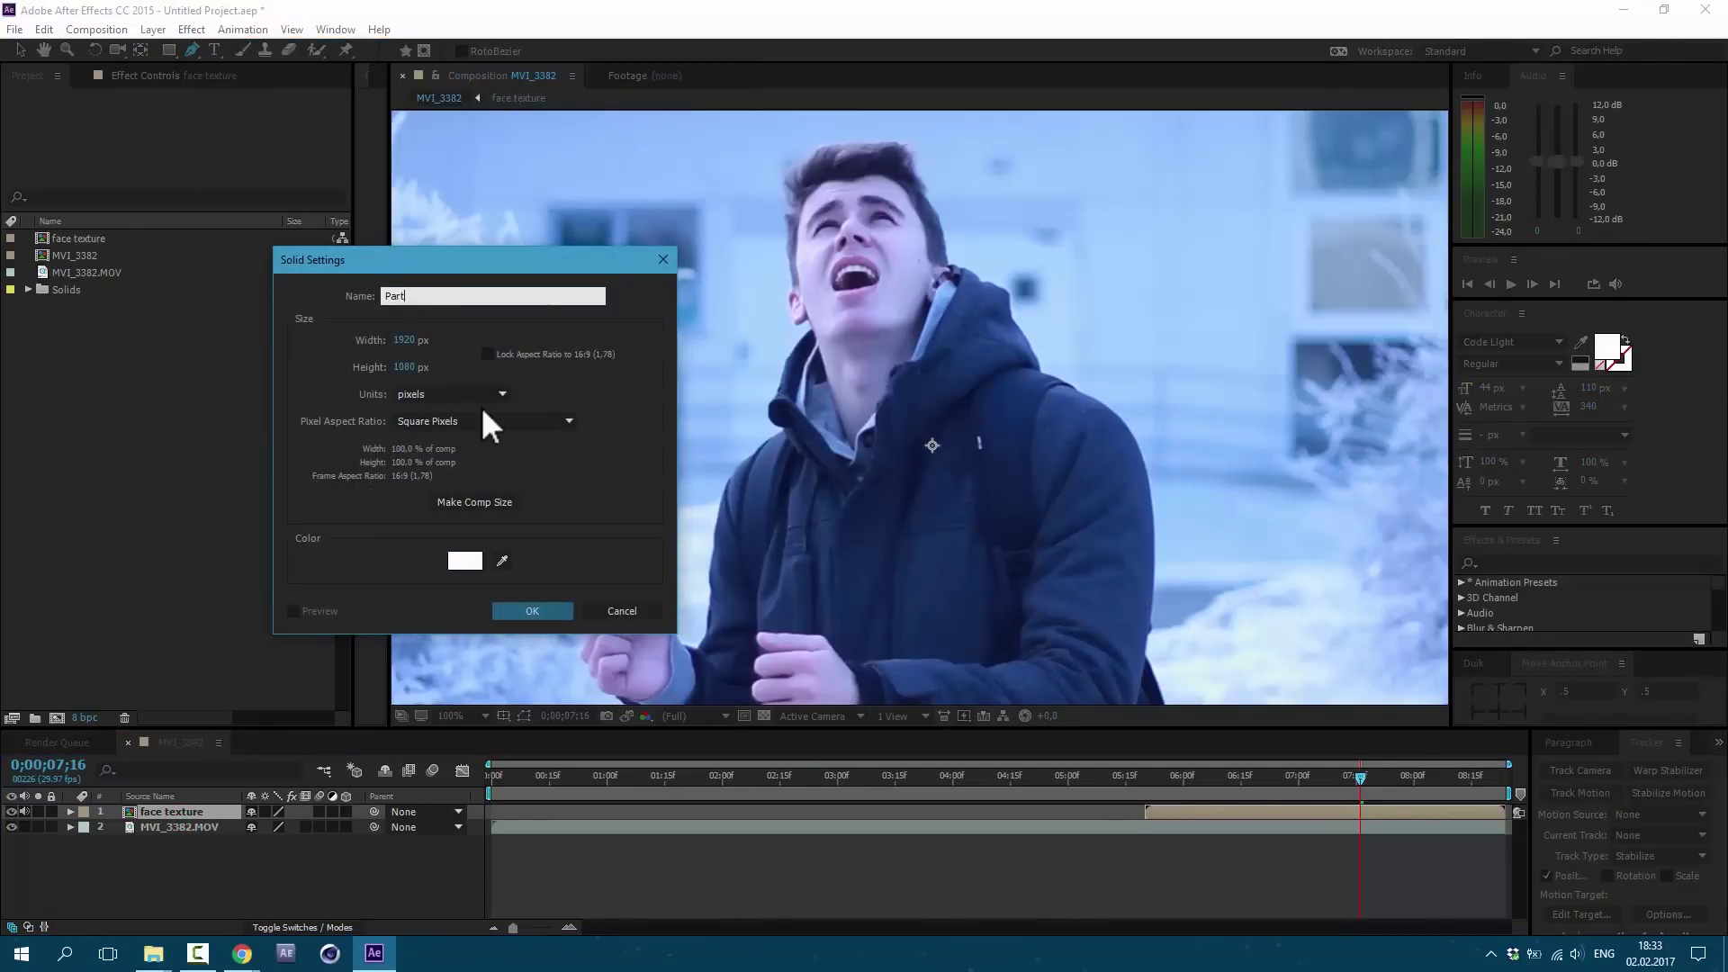
type("icles")
left_click(533, 610)
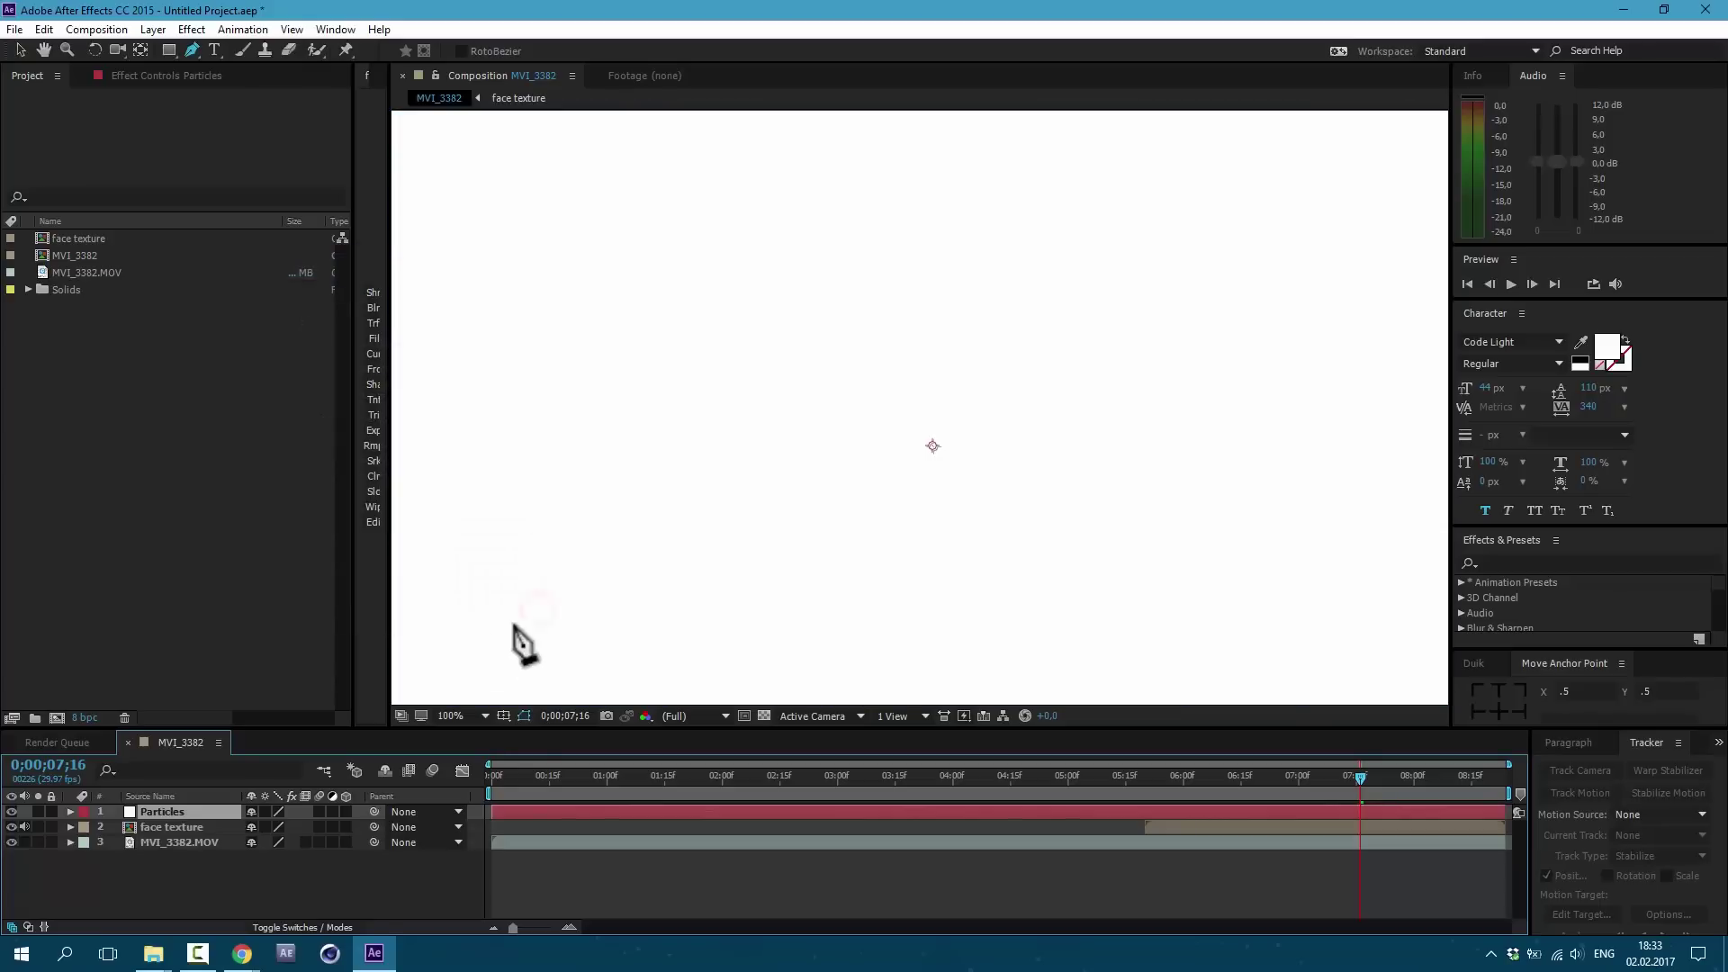
Apply Trapcode Particular with a Layer emitter to Particles and make face texture a 3D layer.
left_click(191, 28)
mouse_move(226, 789)
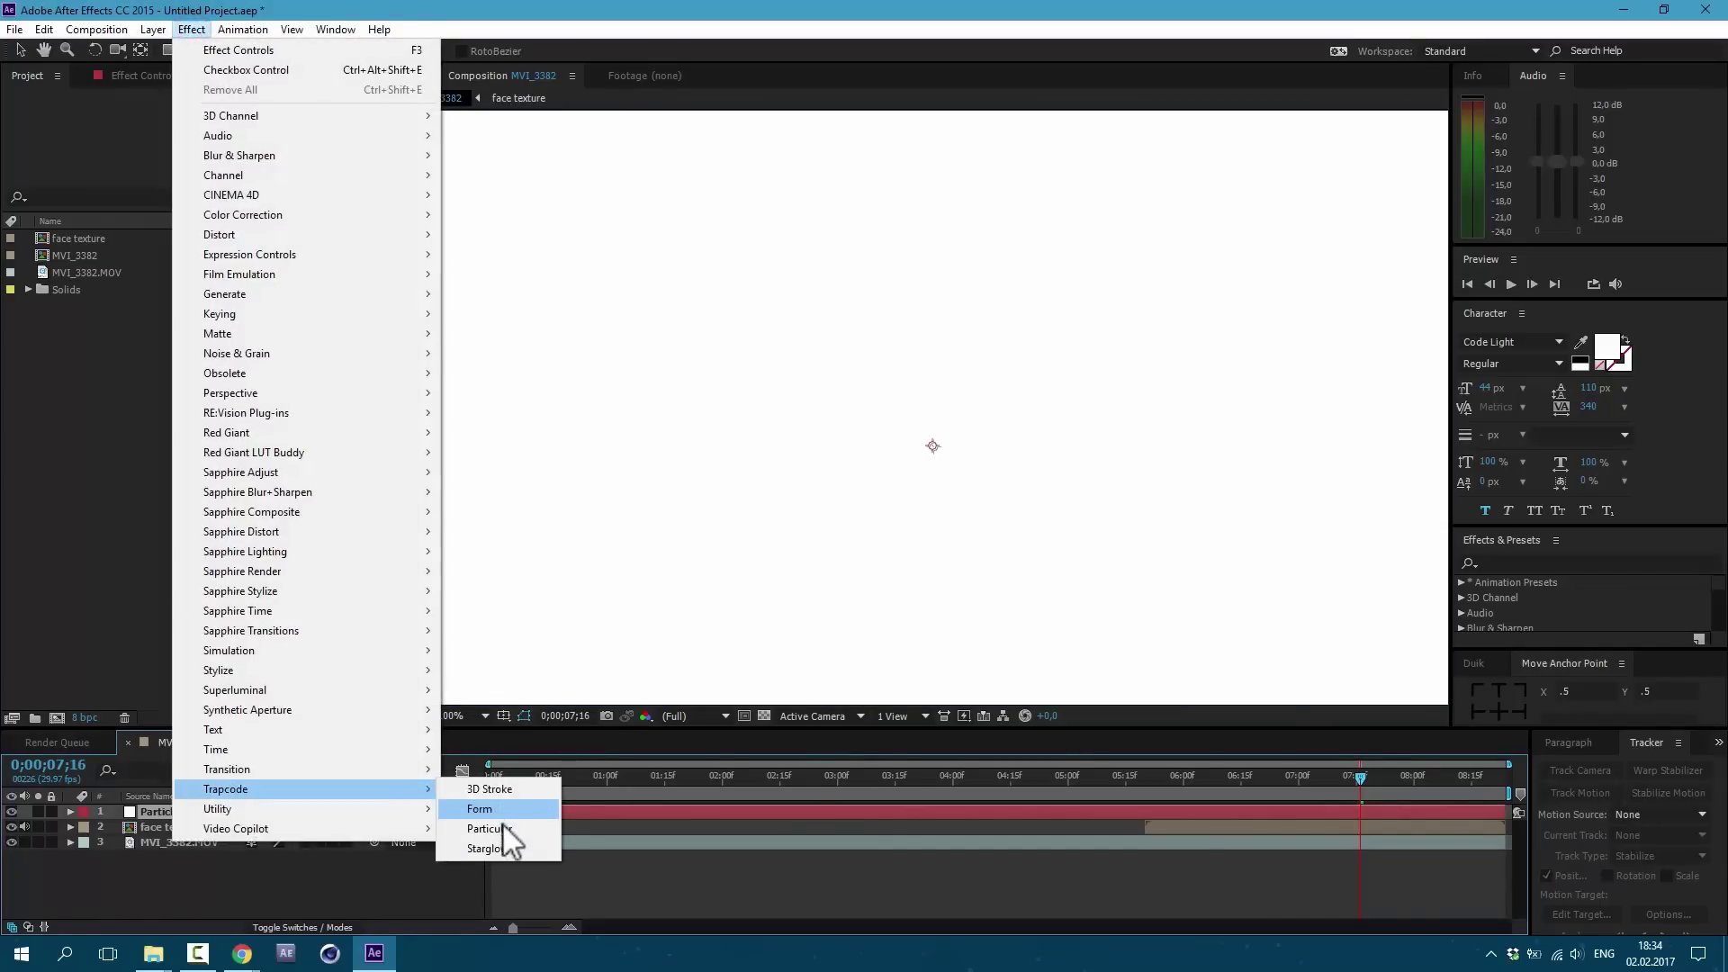
left_click(502, 829)
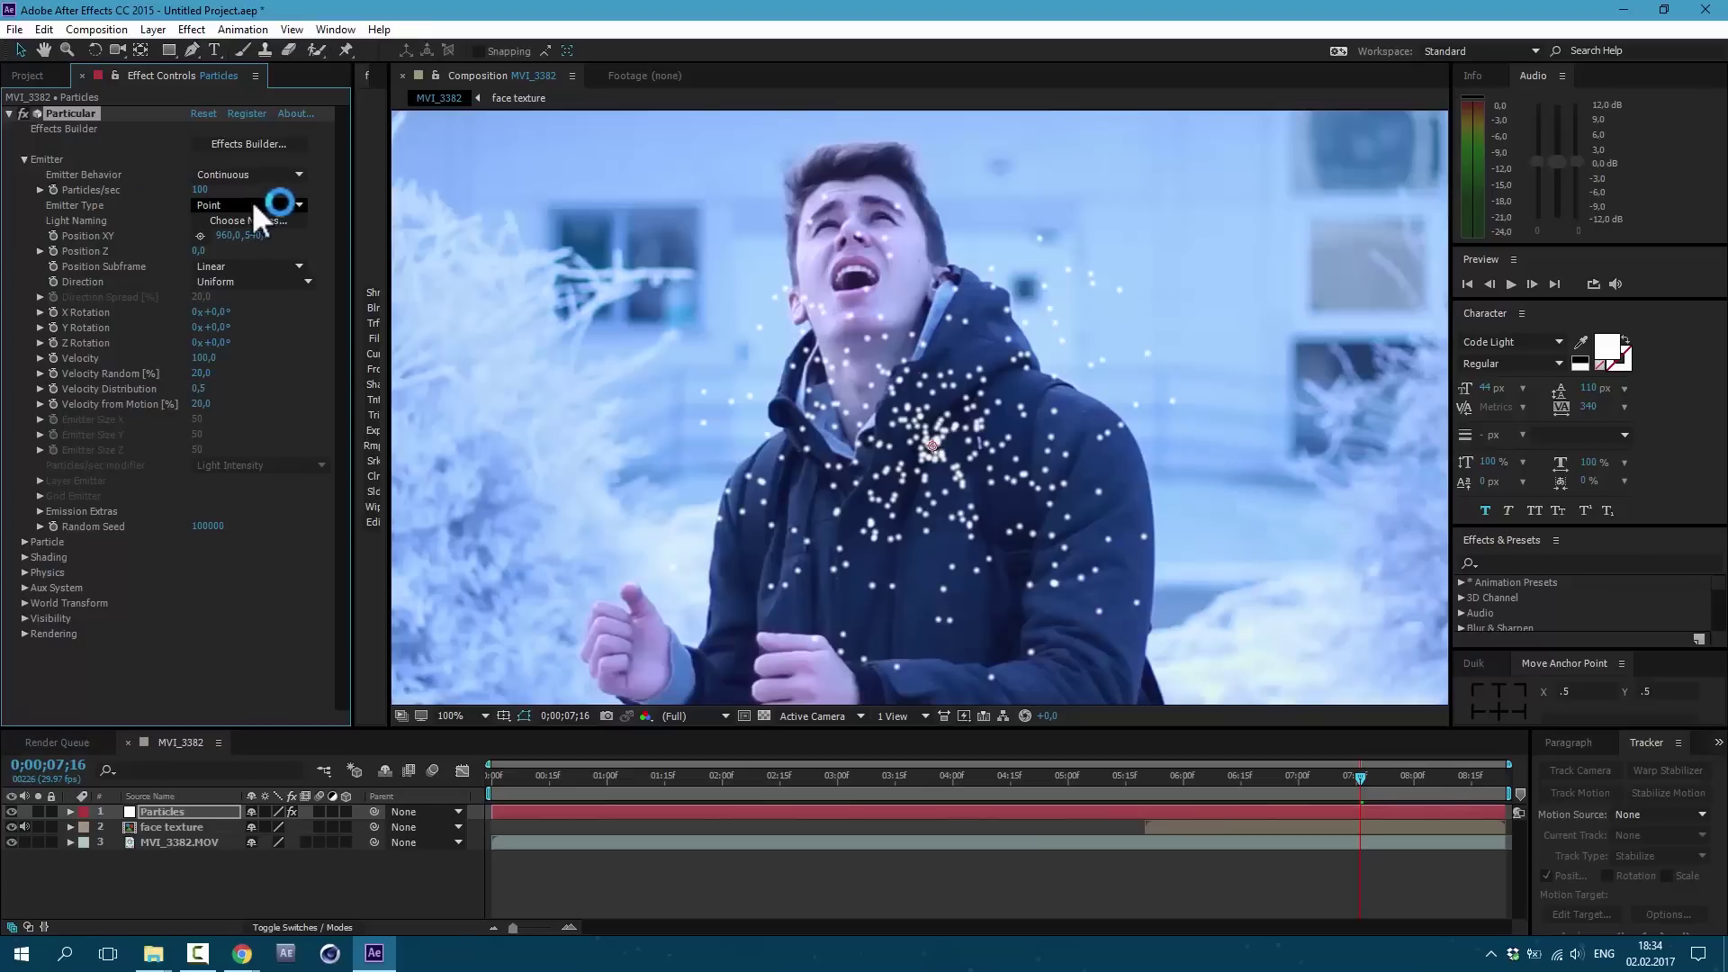
left_click(254, 206)
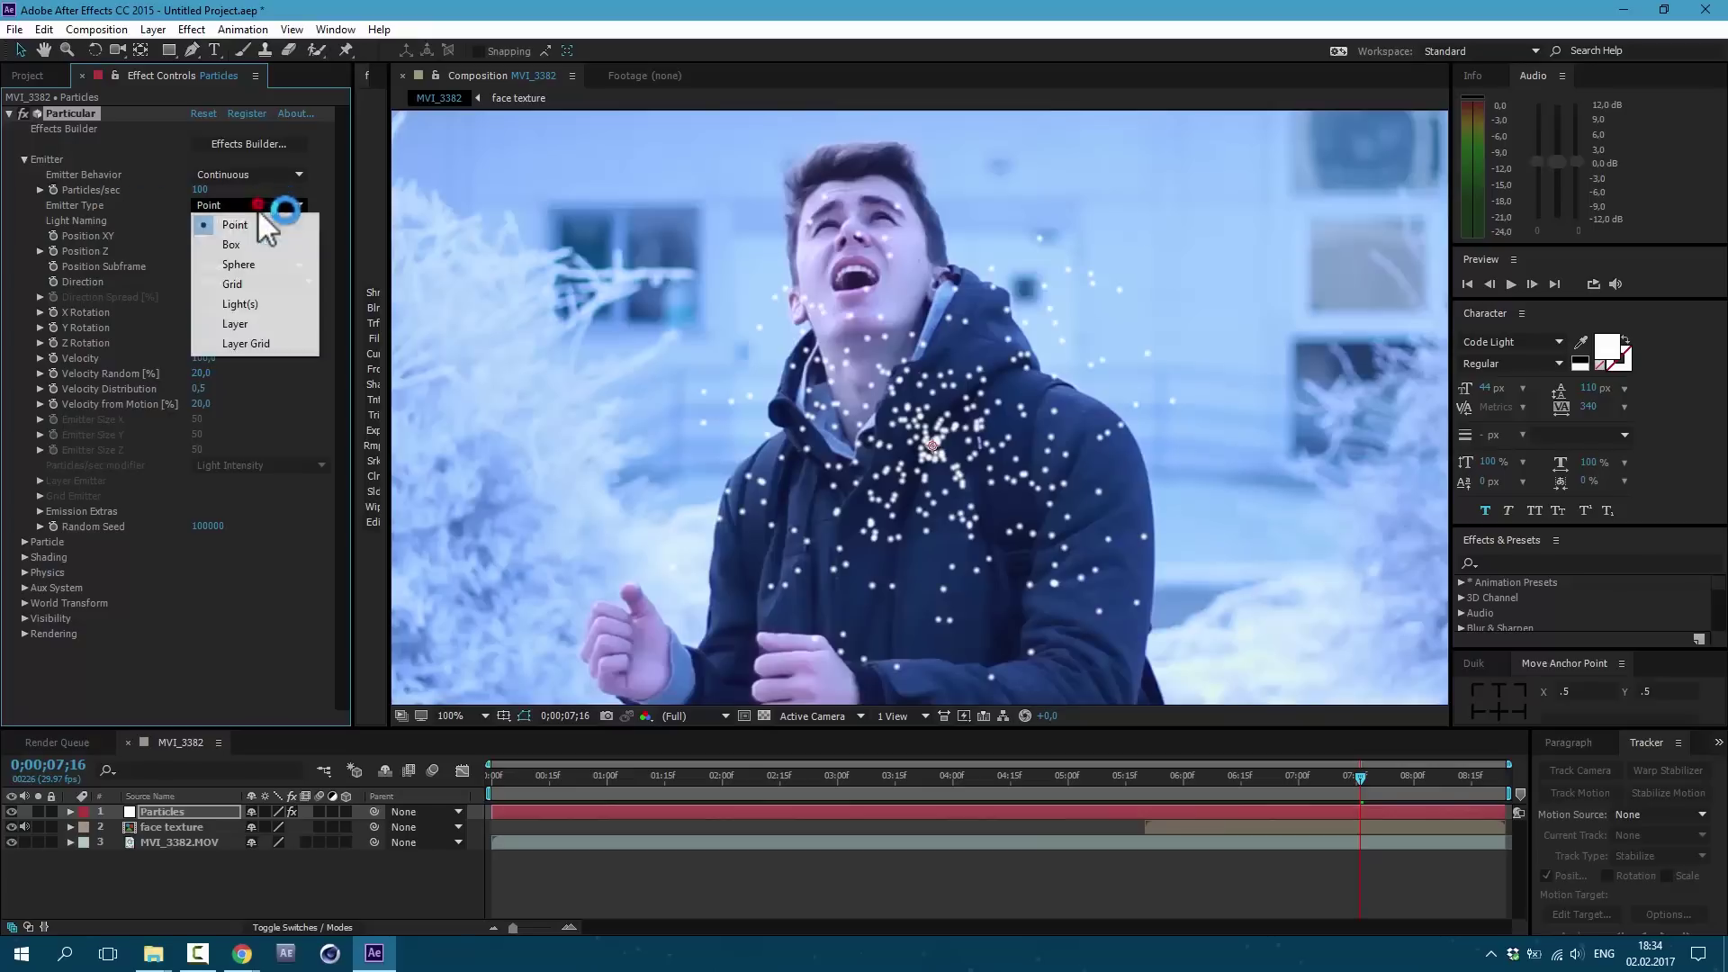
left_click(275, 324)
left_click(190, 828)
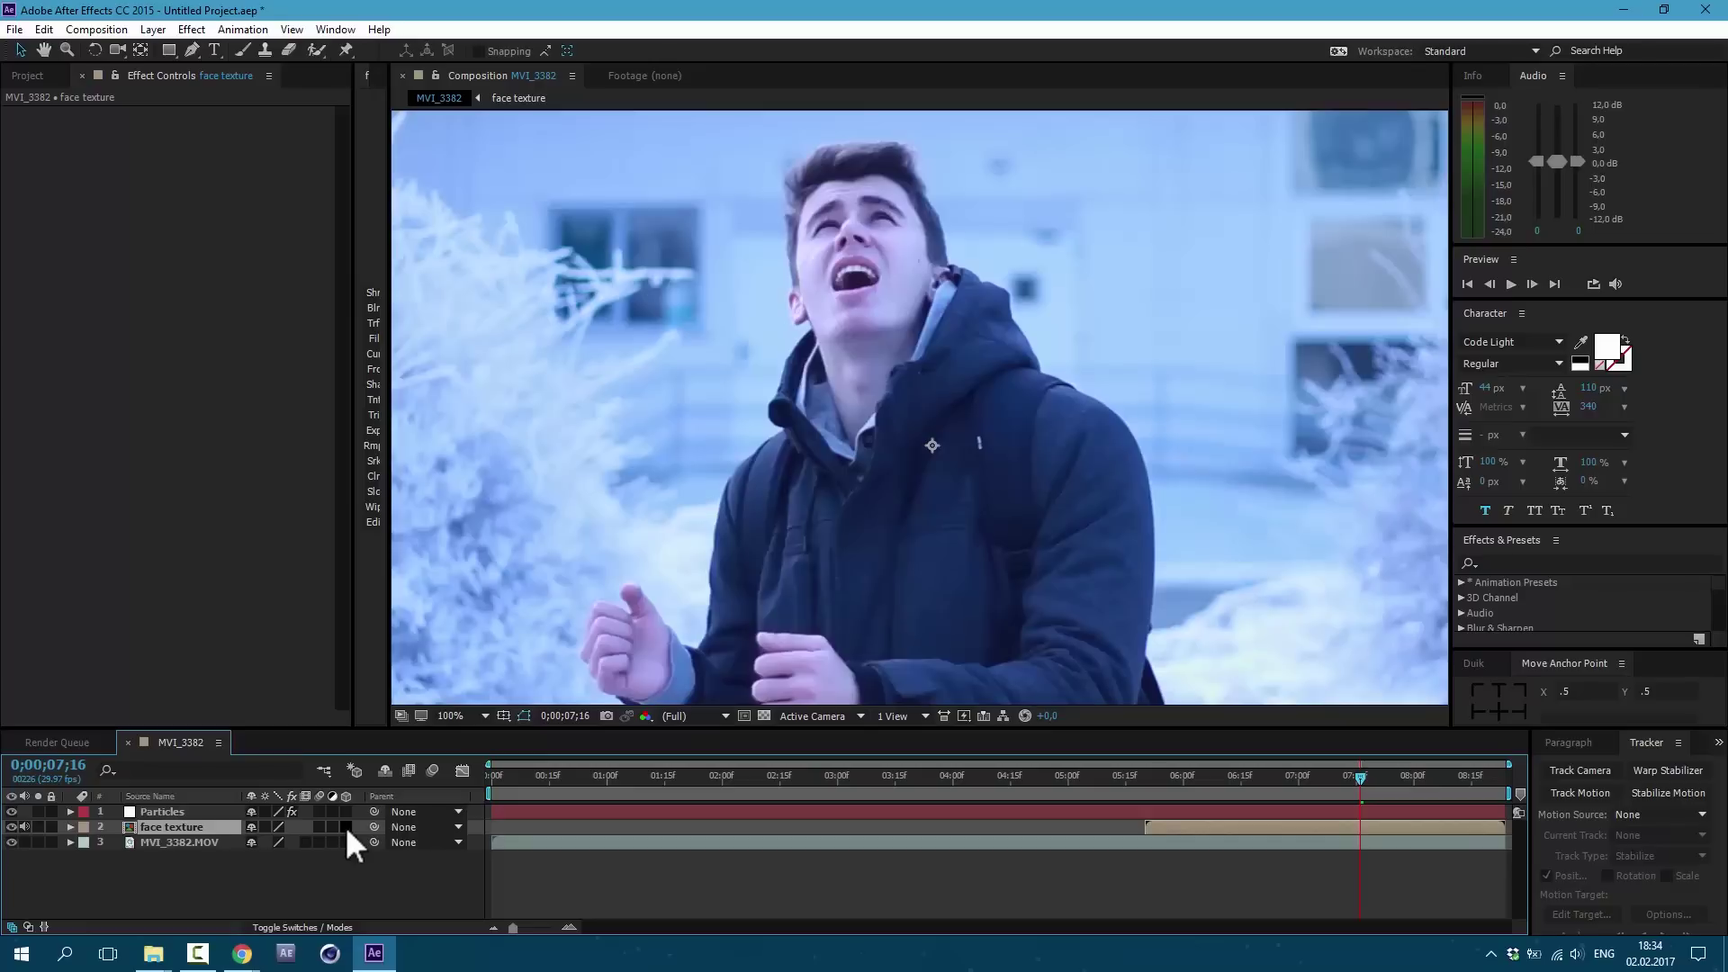
left_click(346, 825)
left_click(158, 812)
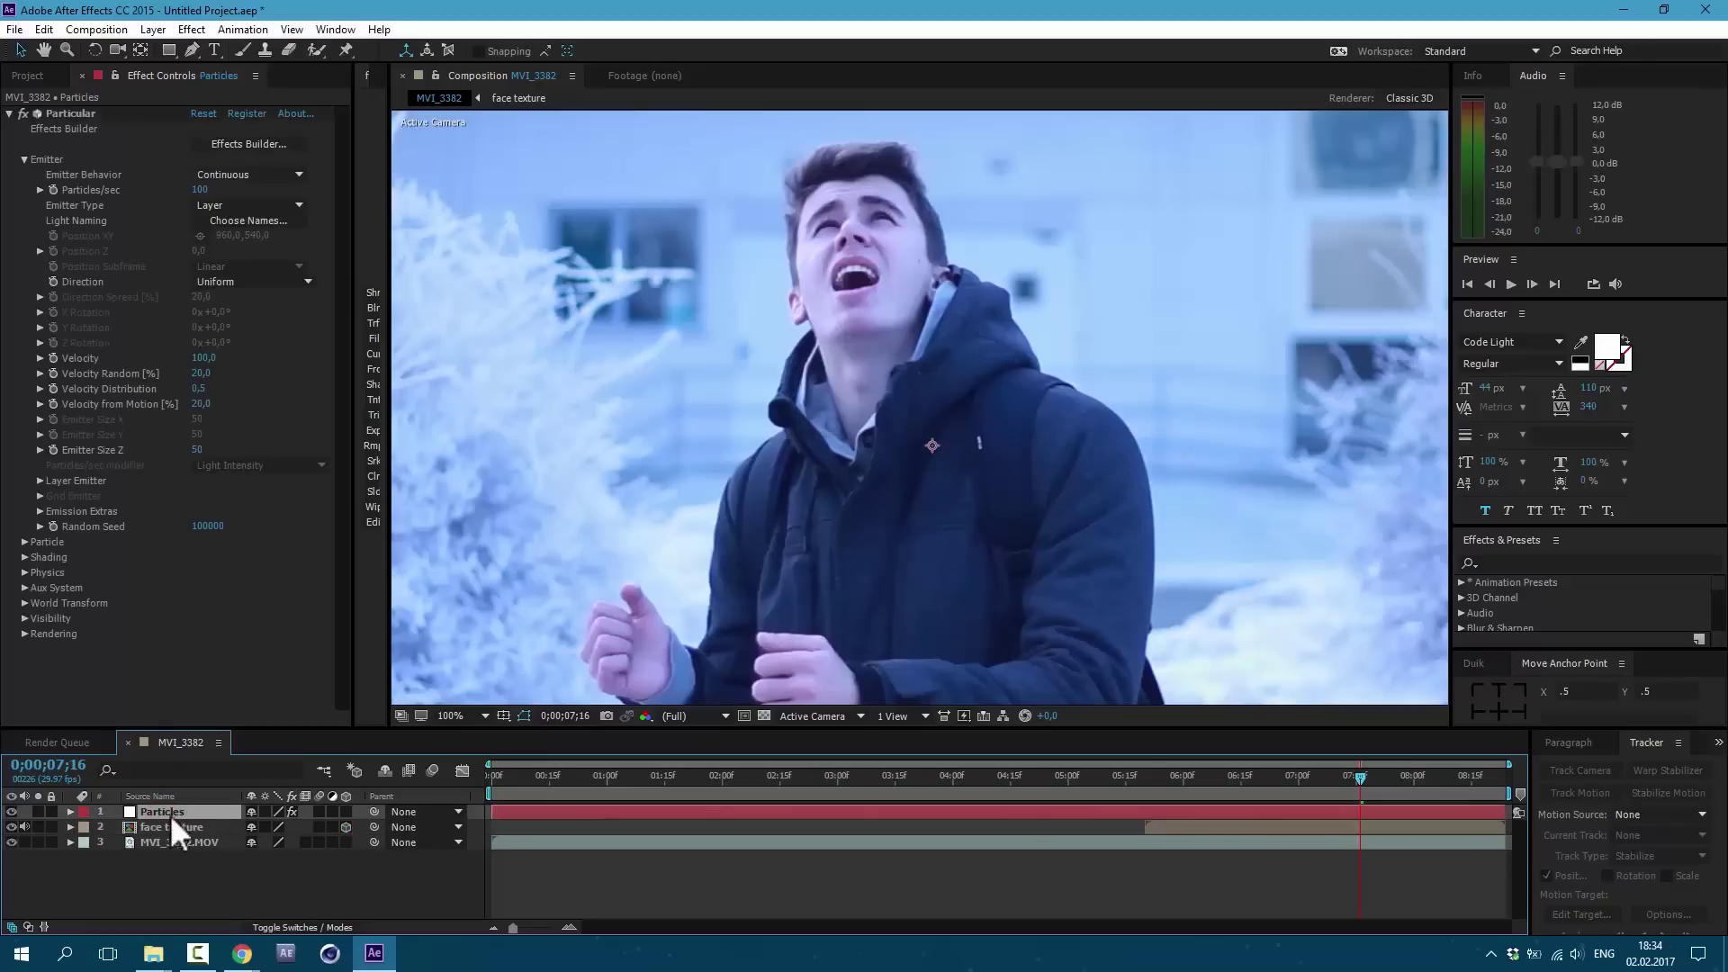
Set the Layer Emitter to face texture with Particle Birth Time sampling.
left_click(39, 482)
left_click(259, 498)
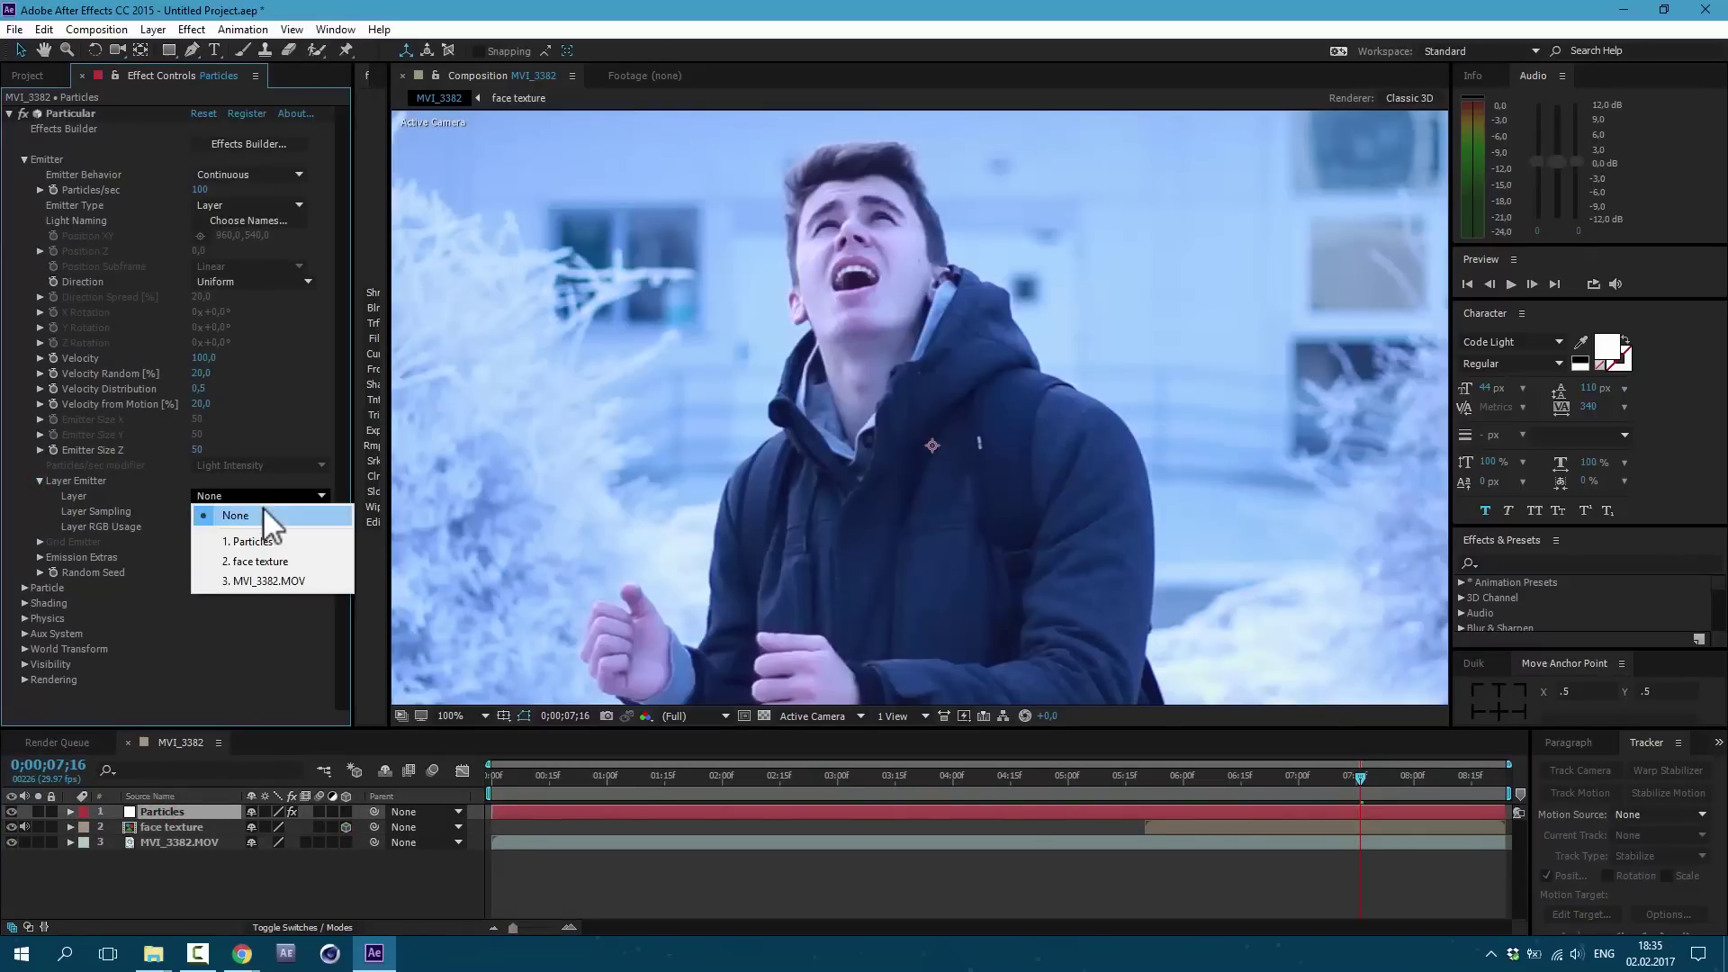
left_click(262, 563)
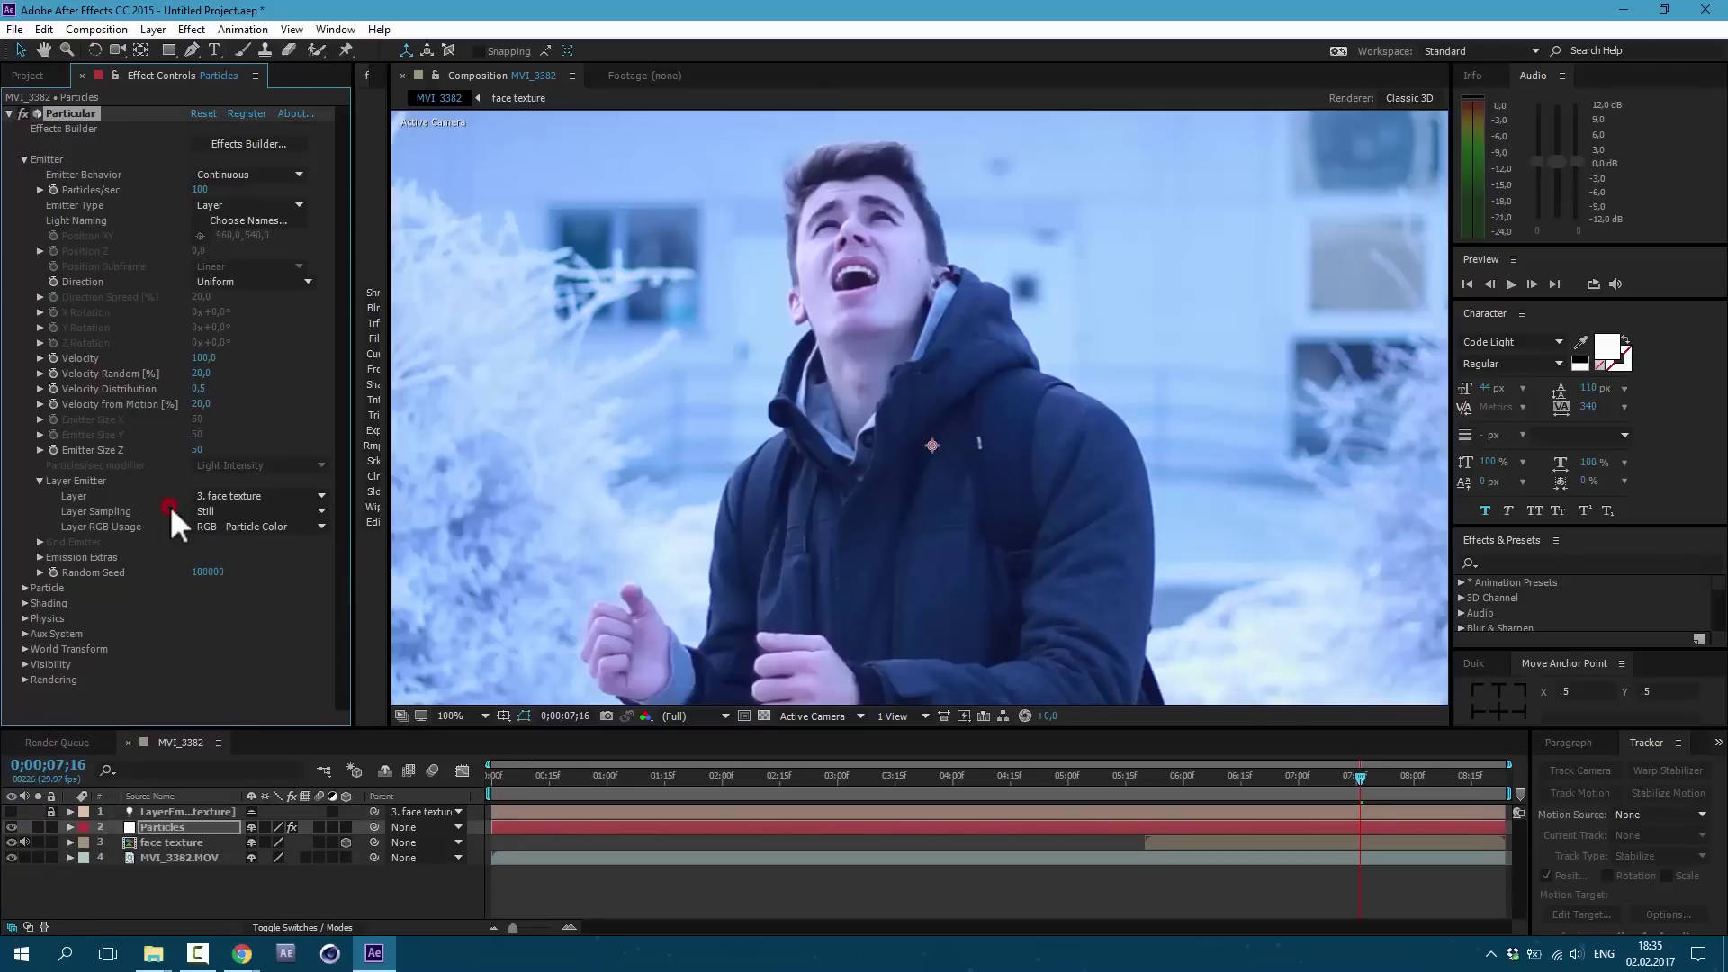
left_click(226, 515)
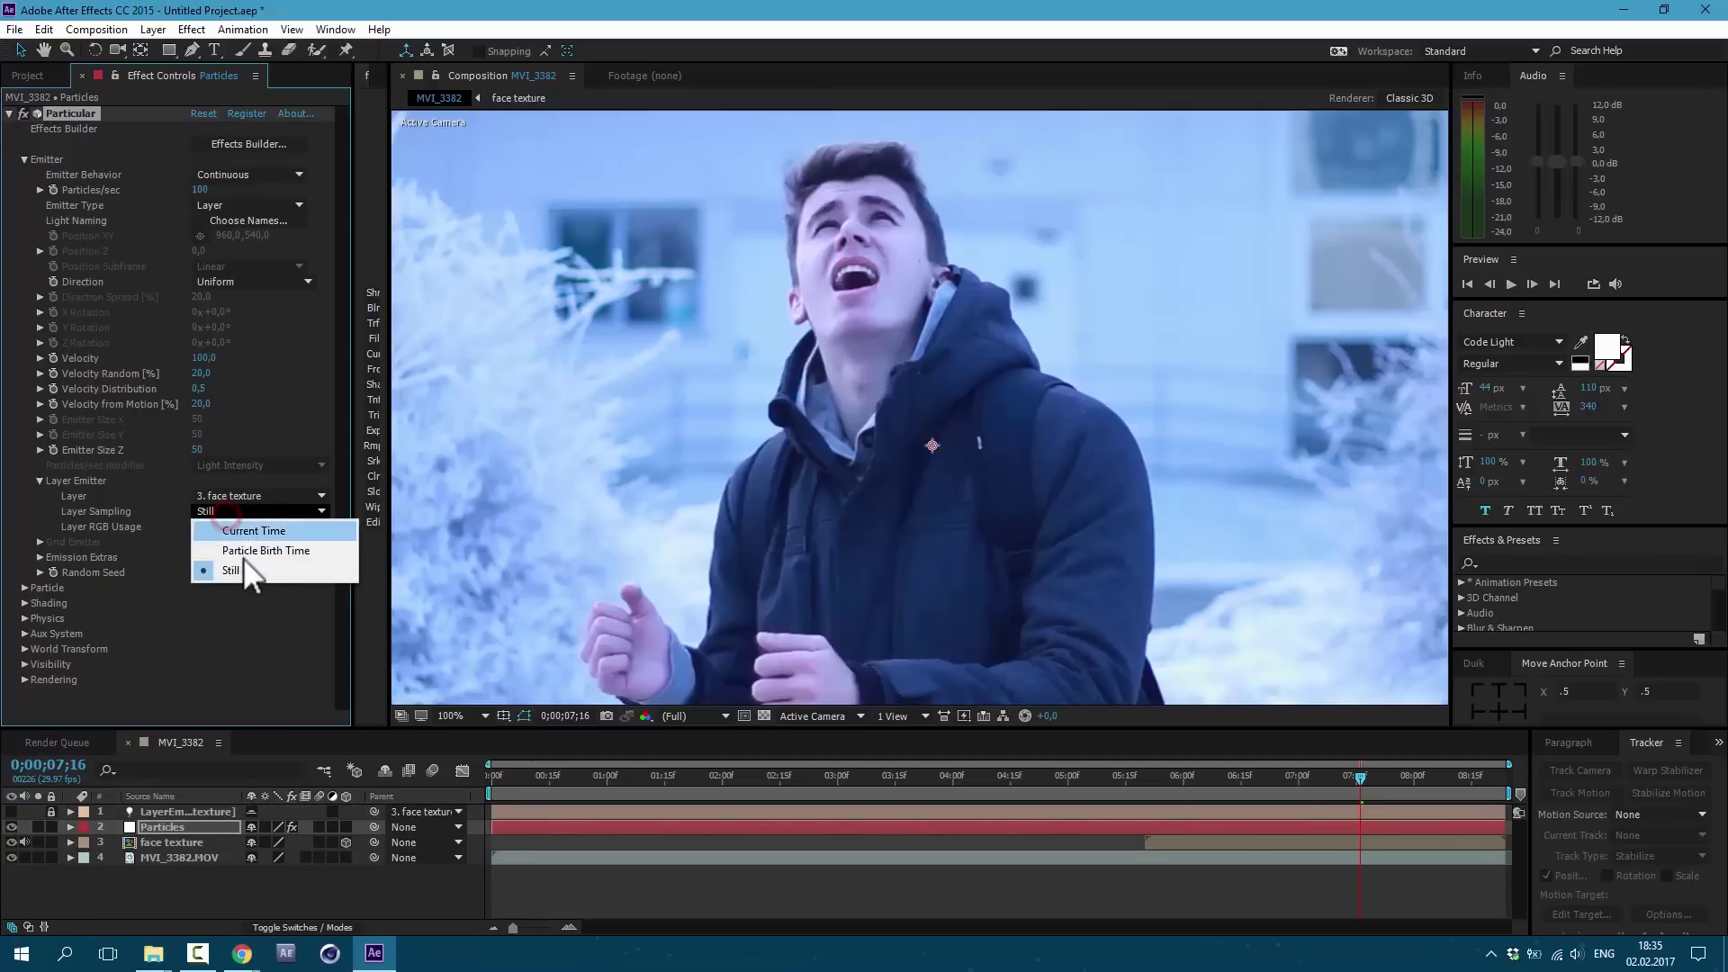
left_click(296, 552)
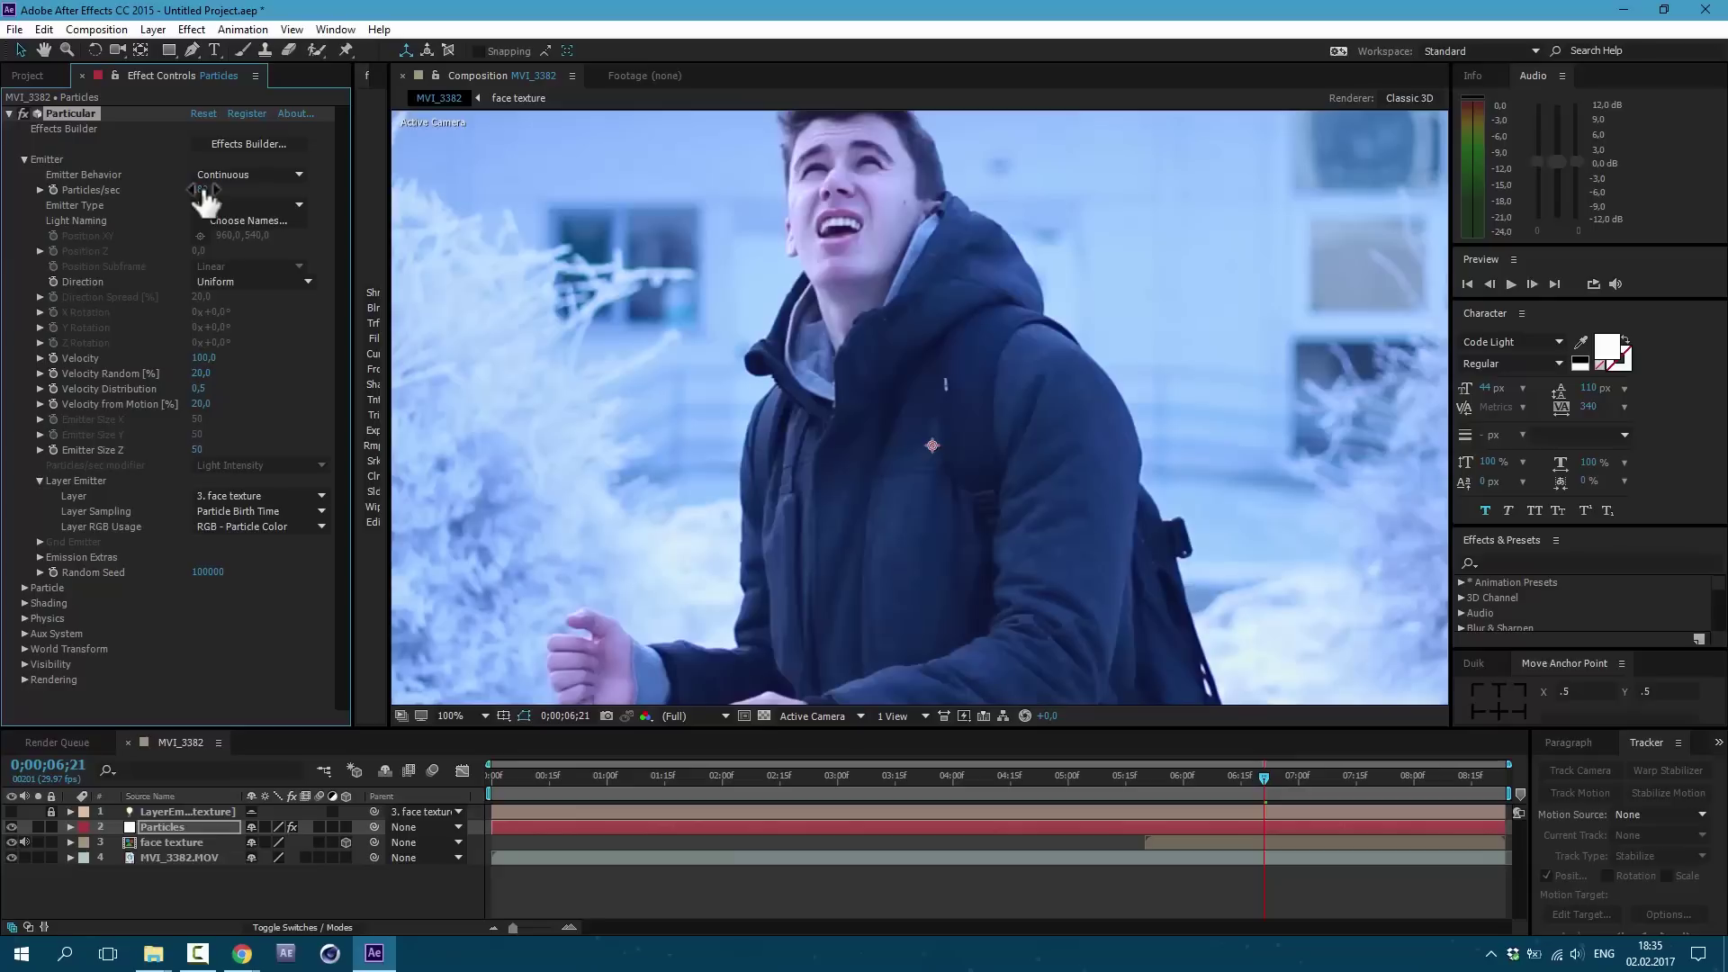
Set Particles/sec to 10880, Direction to Directional, and zero the random velocity distribution.
left_click_drag(203, 198, 1215, 308)
left_click(283, 280)
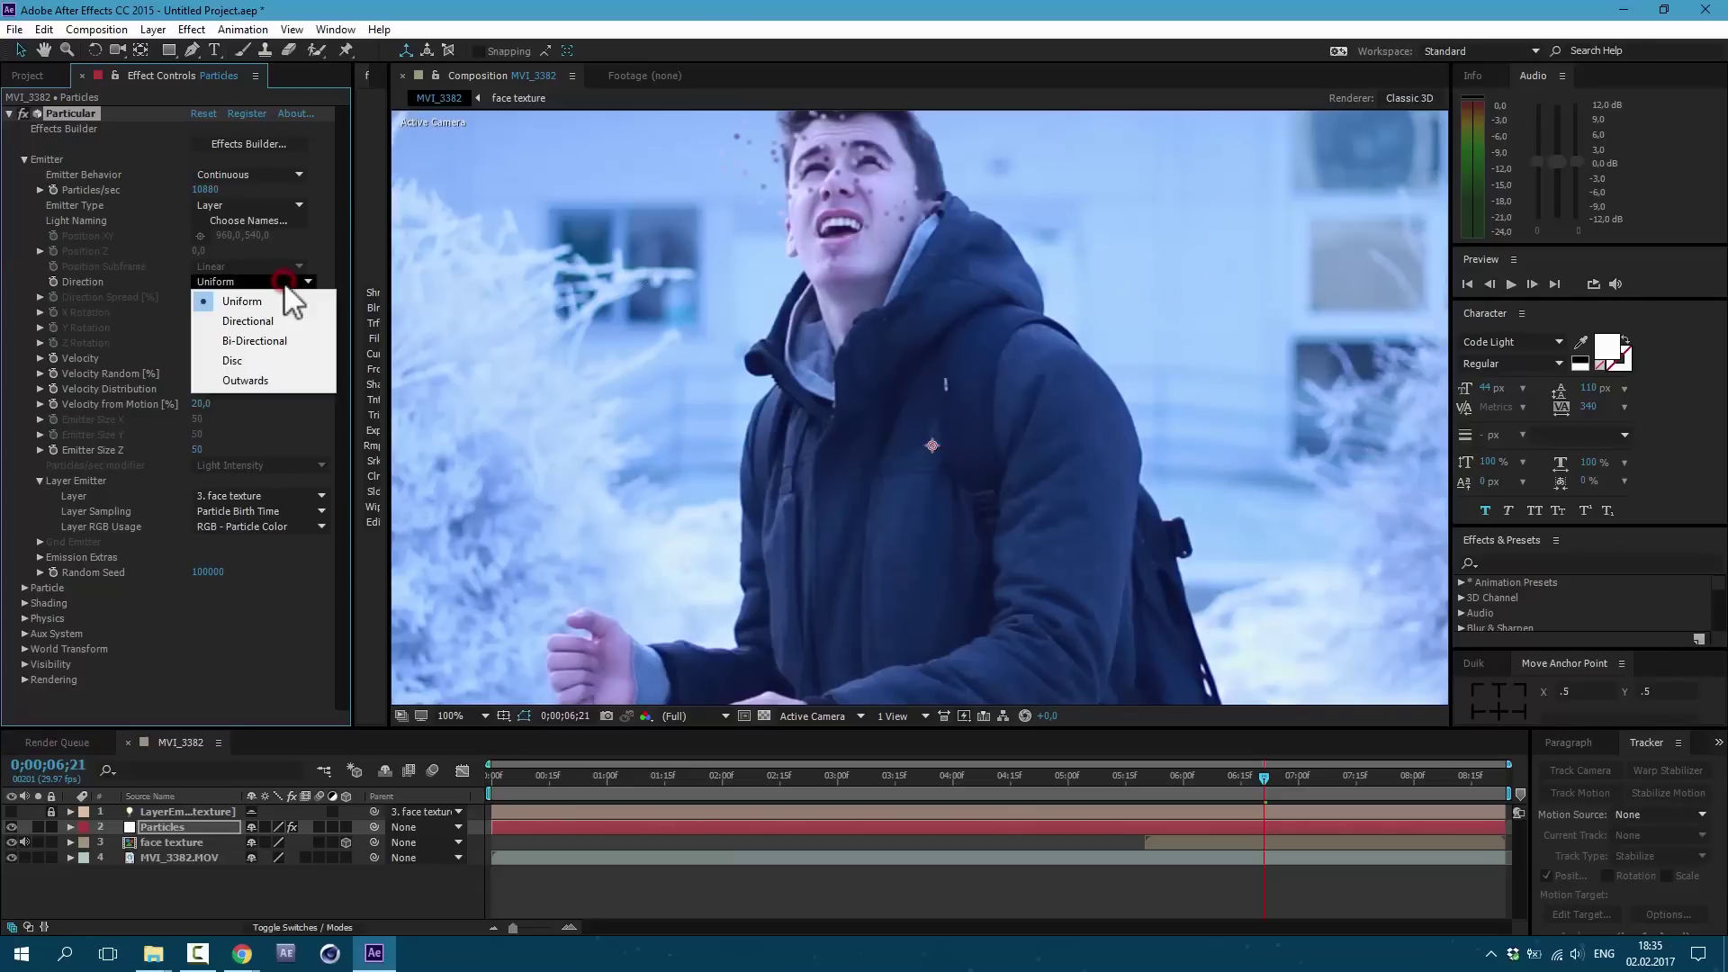
left_click(279, 322)
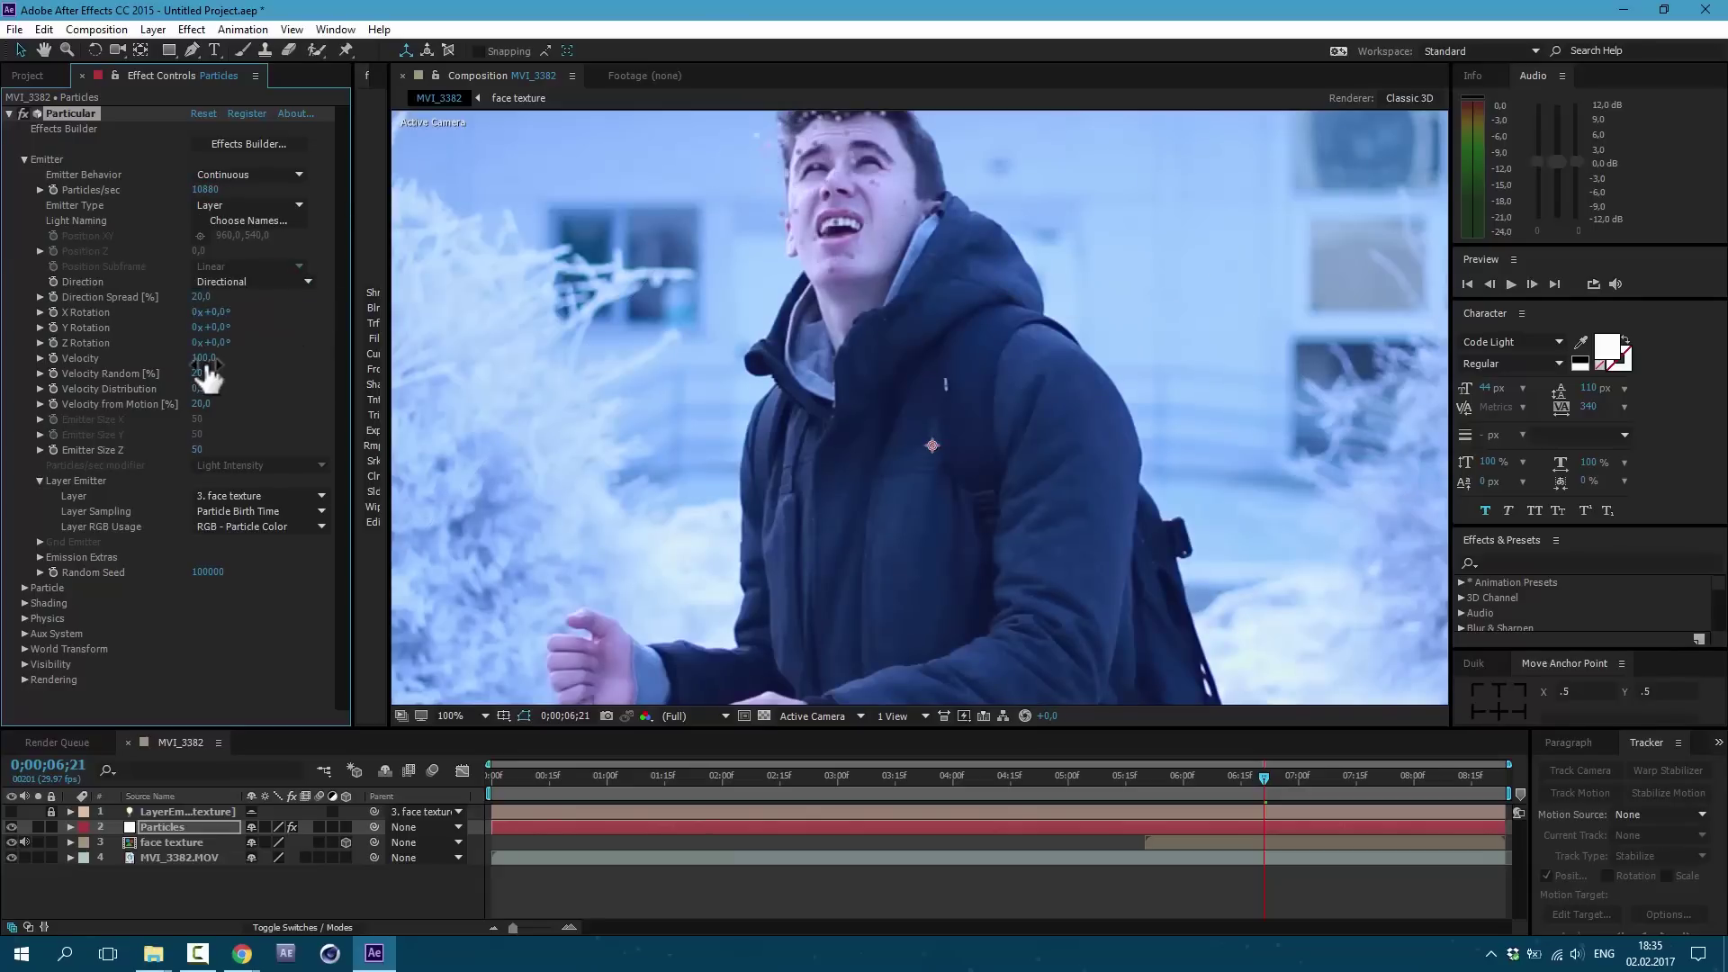
left_click_drag(207, 374, 198, 386)
type("0")
key("Tab")
type("088")
type("0")
Set Emitter Size Z to 0, Velocity to 75, and Y Rotation to 12°.
key("Return")
type("75")
key("Return")
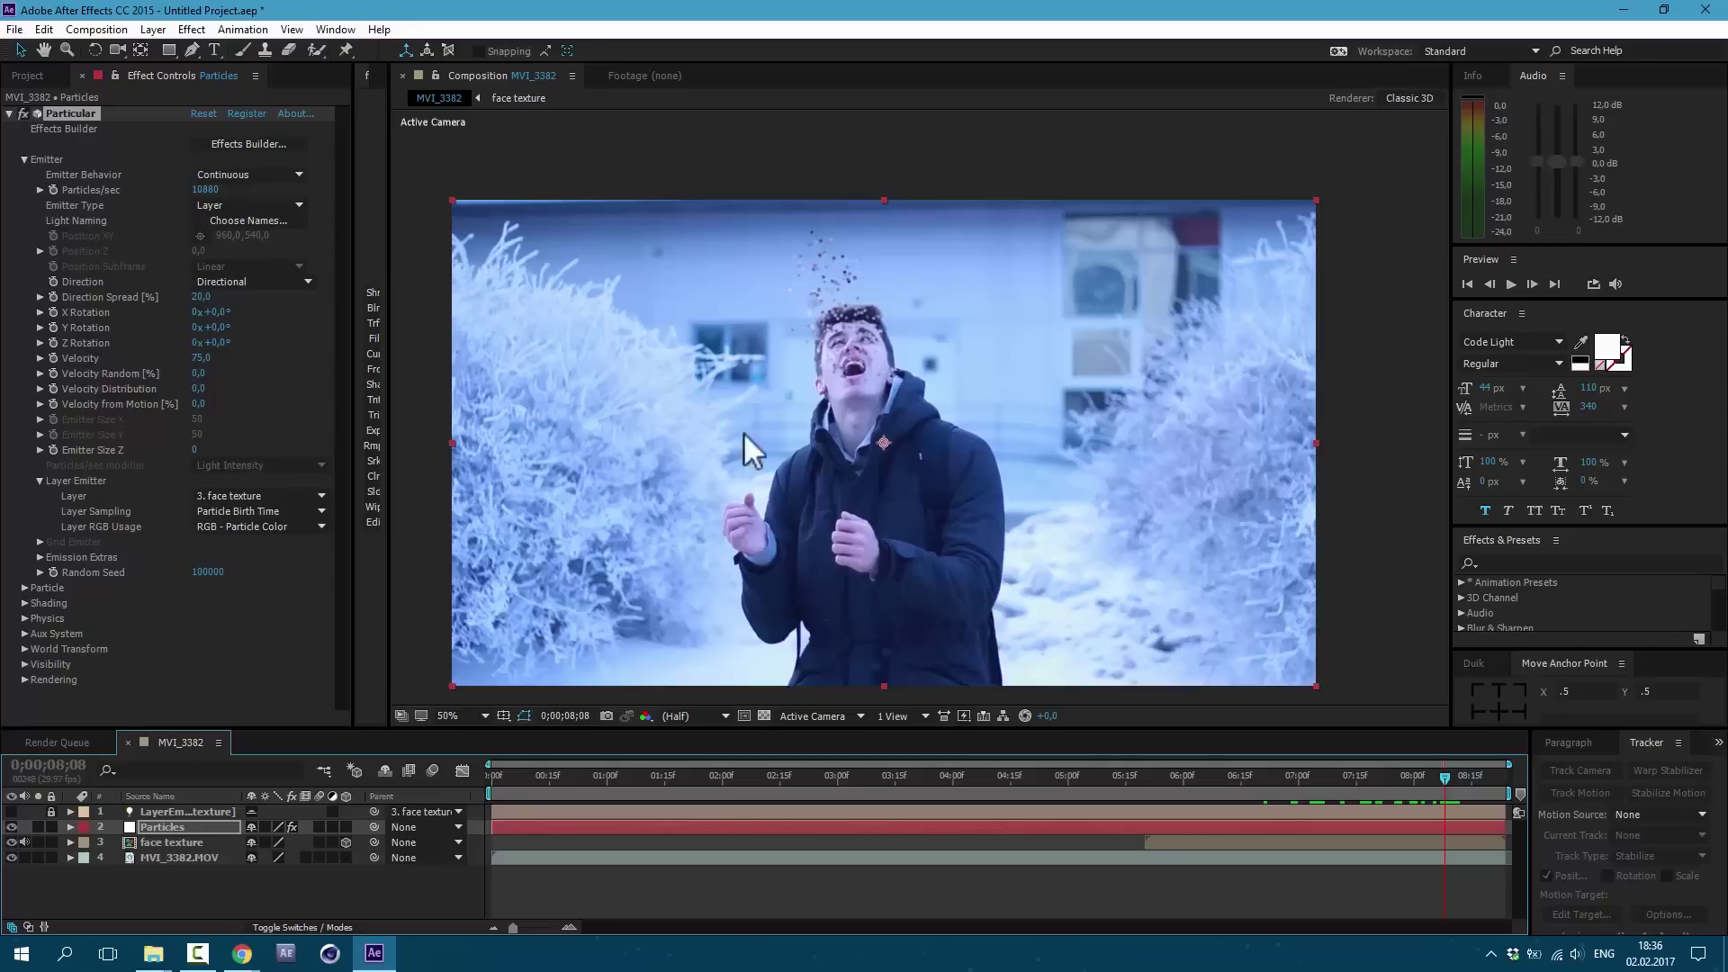
left_click(217, 326)
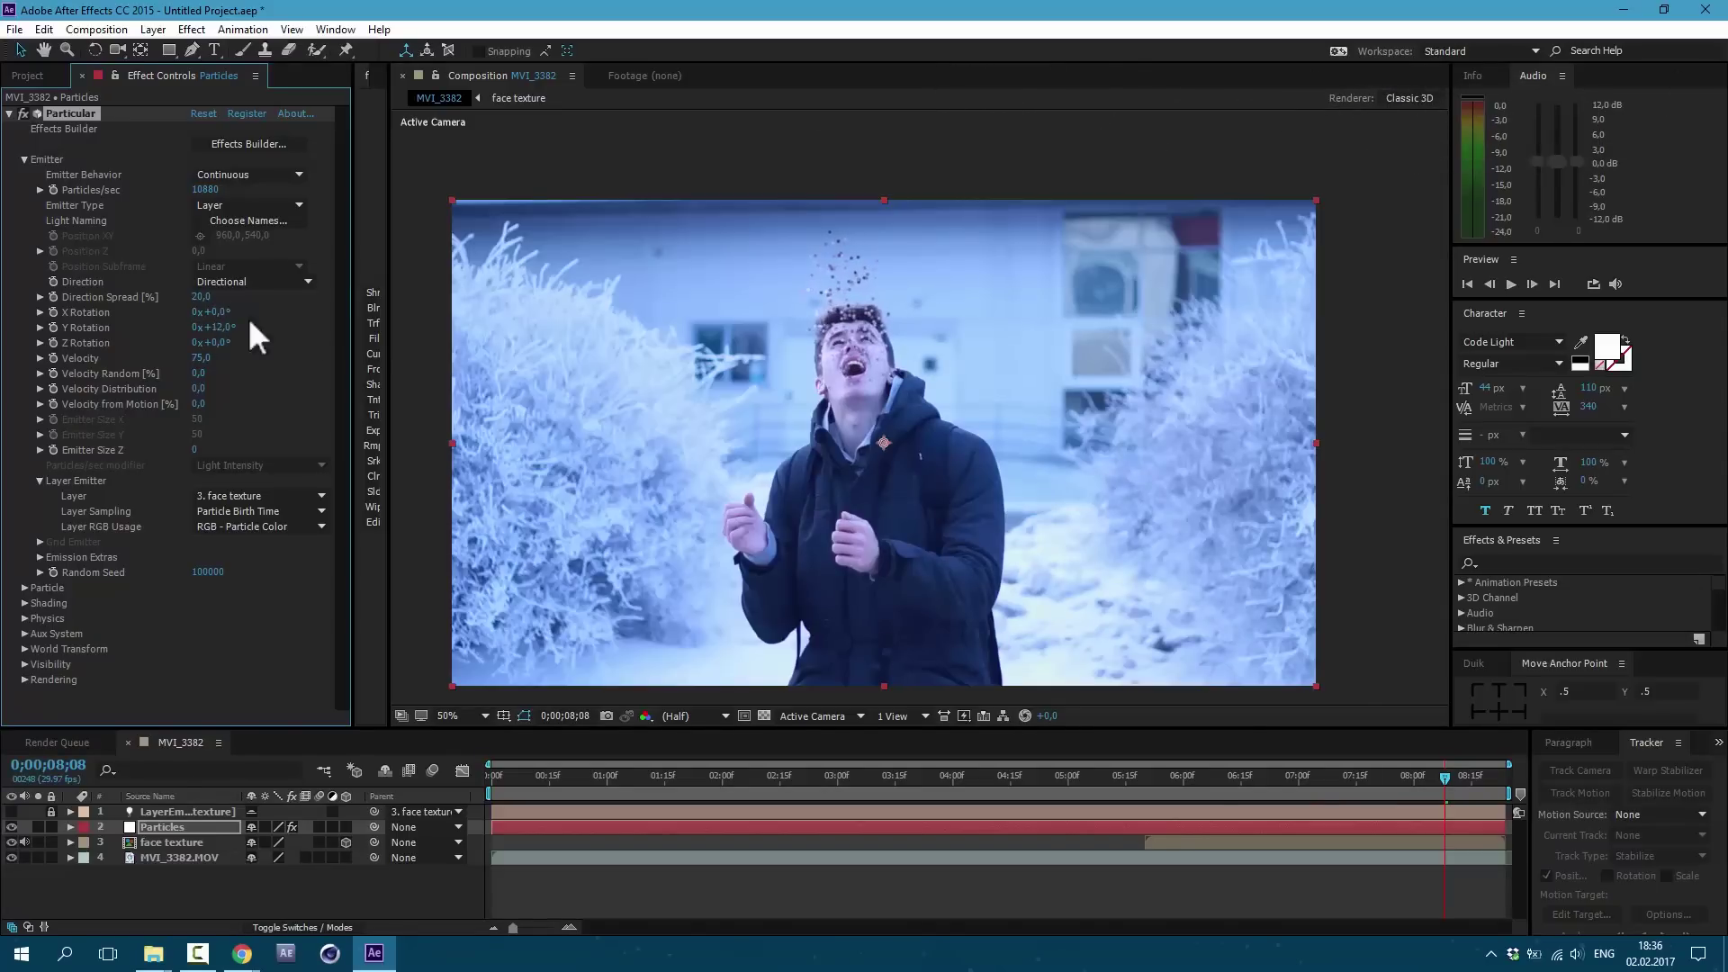
key("space")
mouse_move(221, 336)
left_mouse_down()
mouse_move(237, 353)
mouse_move(203, 351)
left_mouse_up()
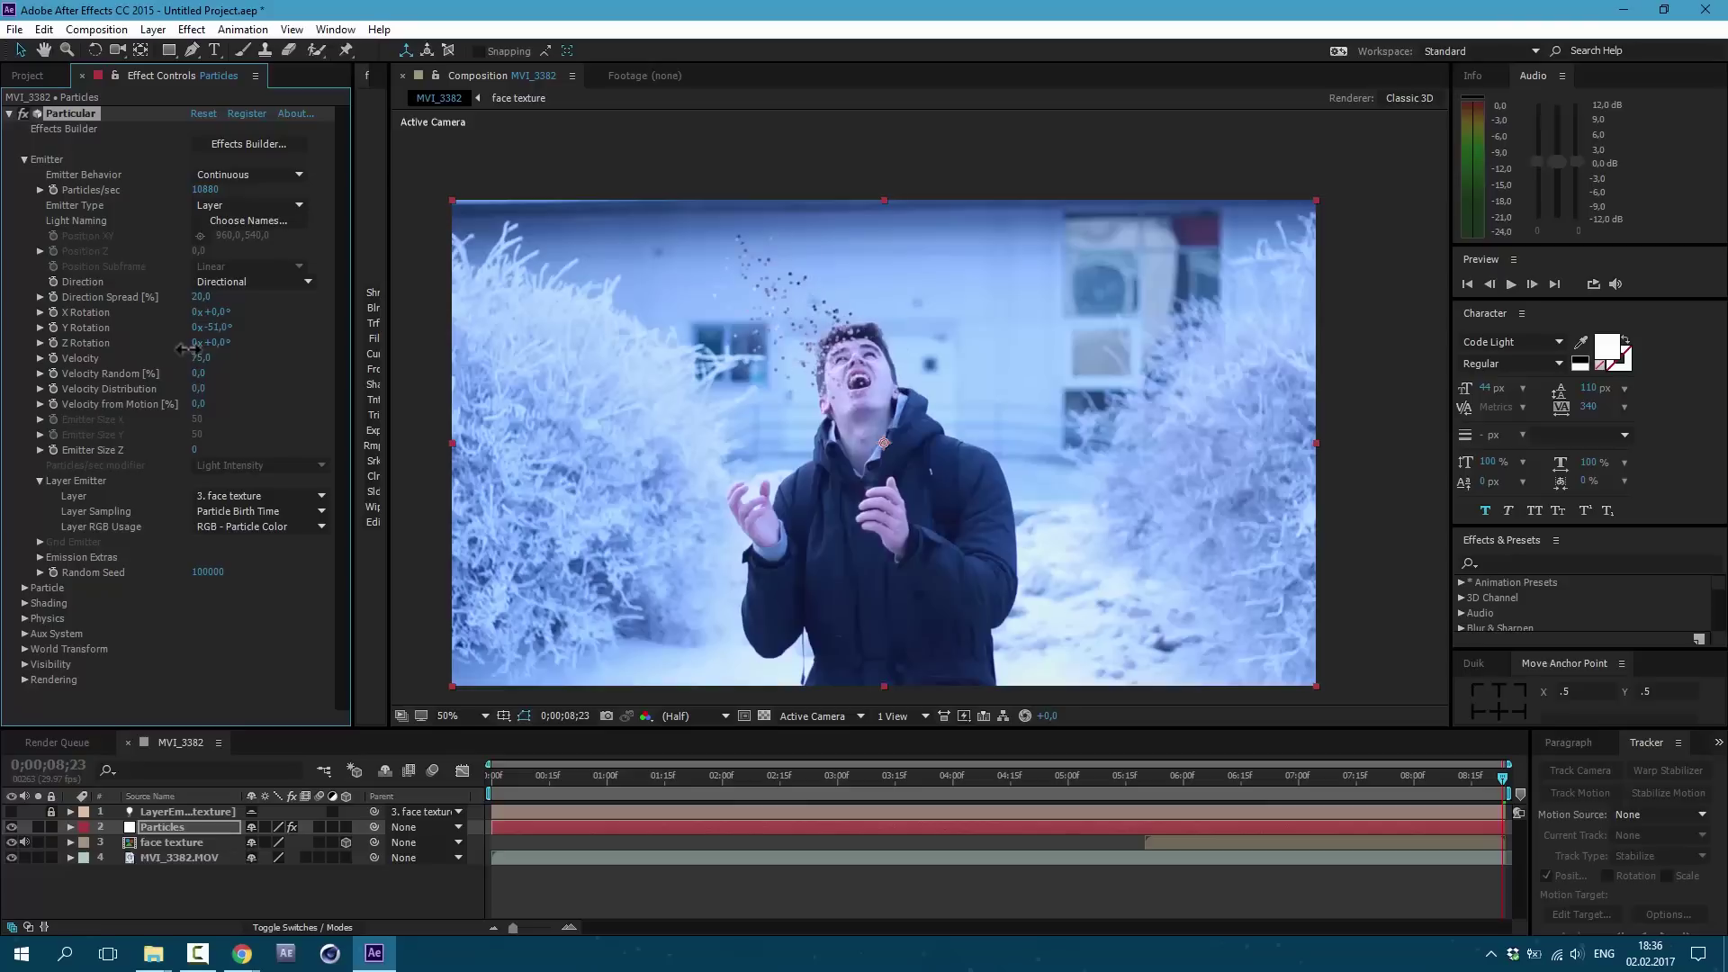
Set particle Life to 10 seconds, Sphere Feather to 0, and Particle Type to Cloudlet.
left_click(22, 588)
scroll(24, 585, "down", 3)
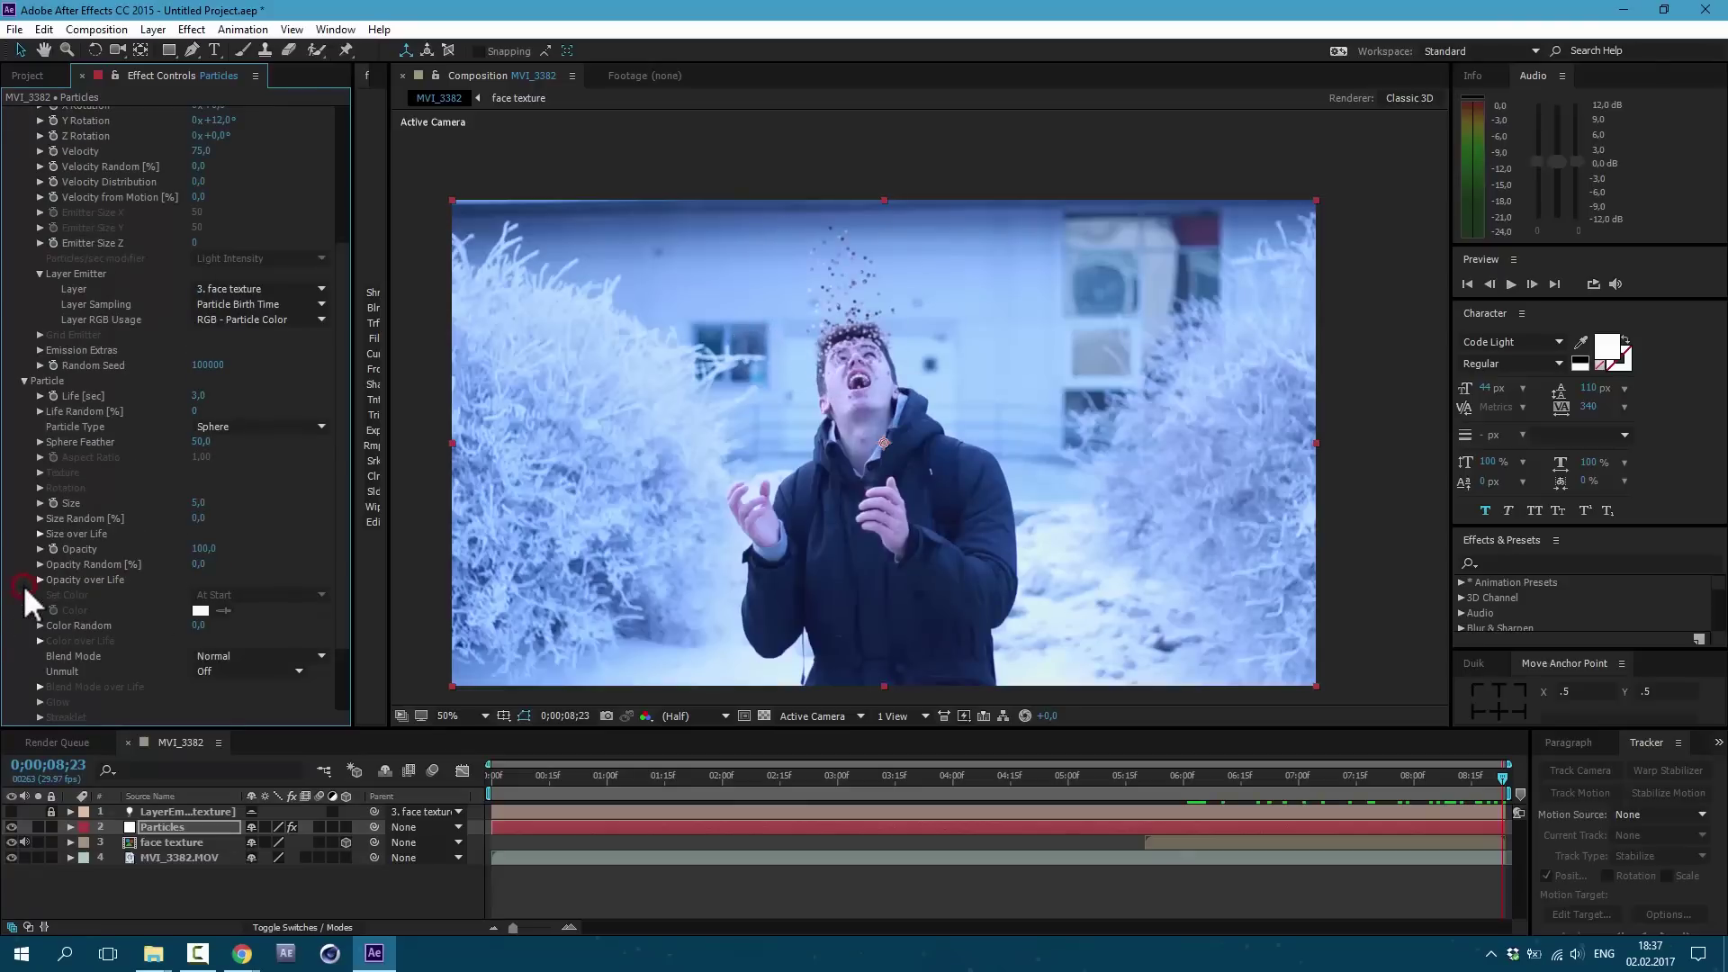
left_click(203, 397)
type("10")
key("Return")
left_click_drag(203, 444, 201, 444)
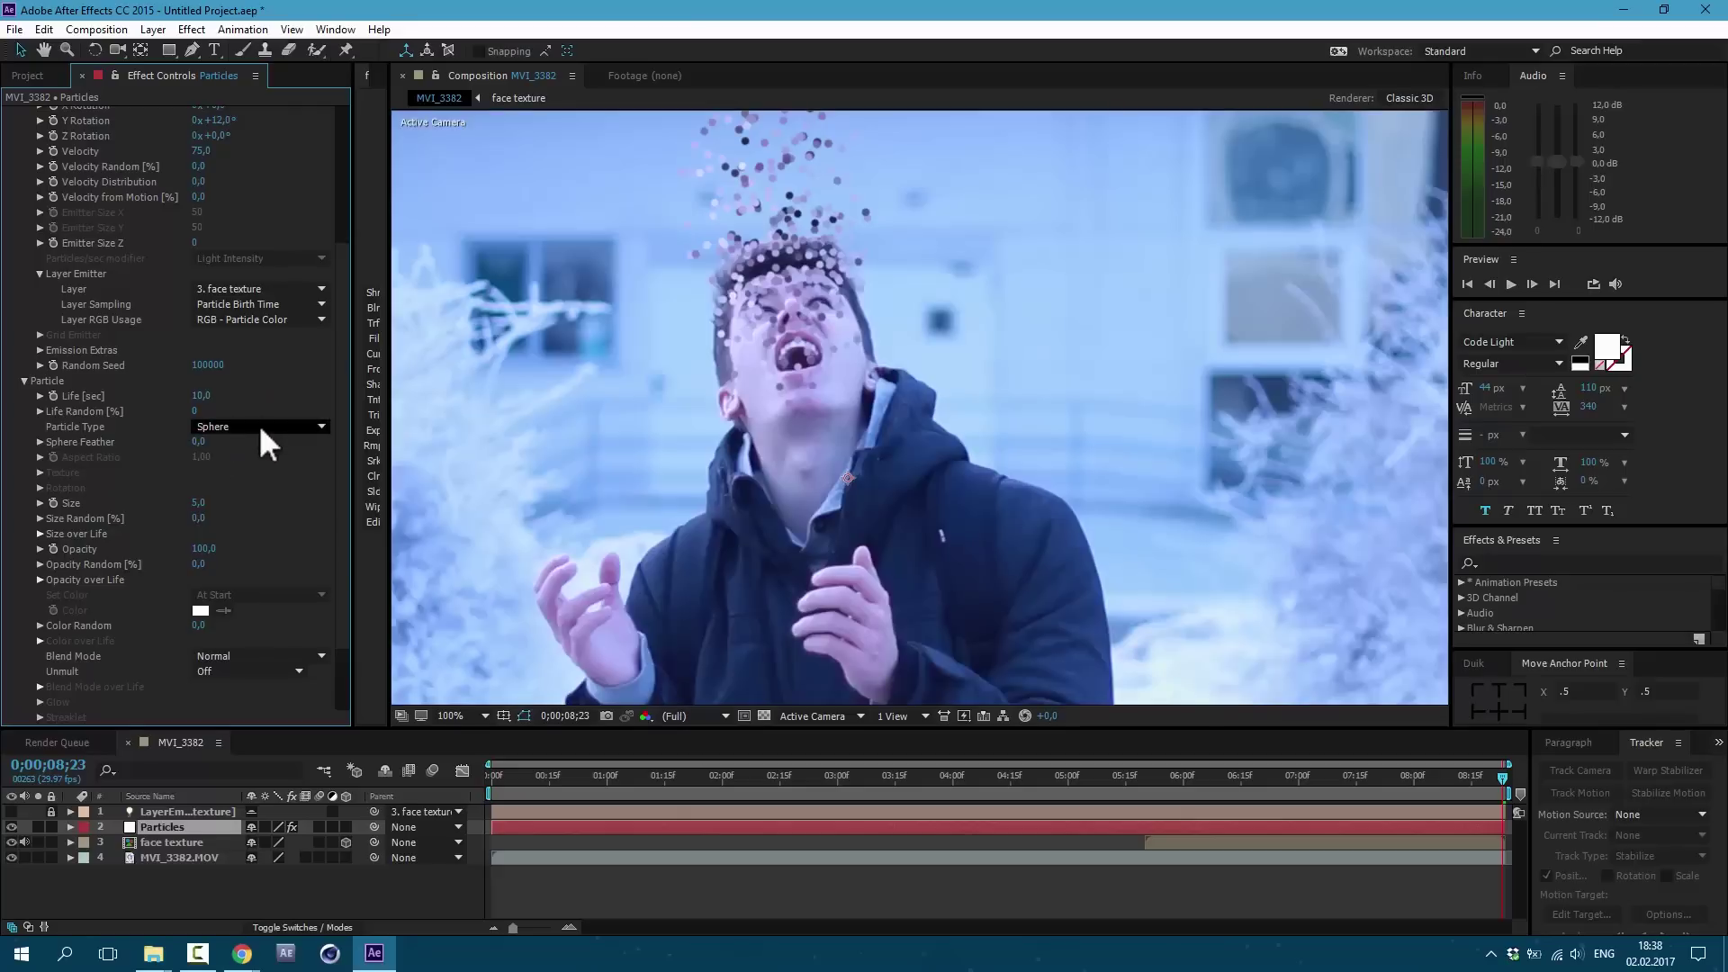
left_click(260, 423)
left_click(277, 509)
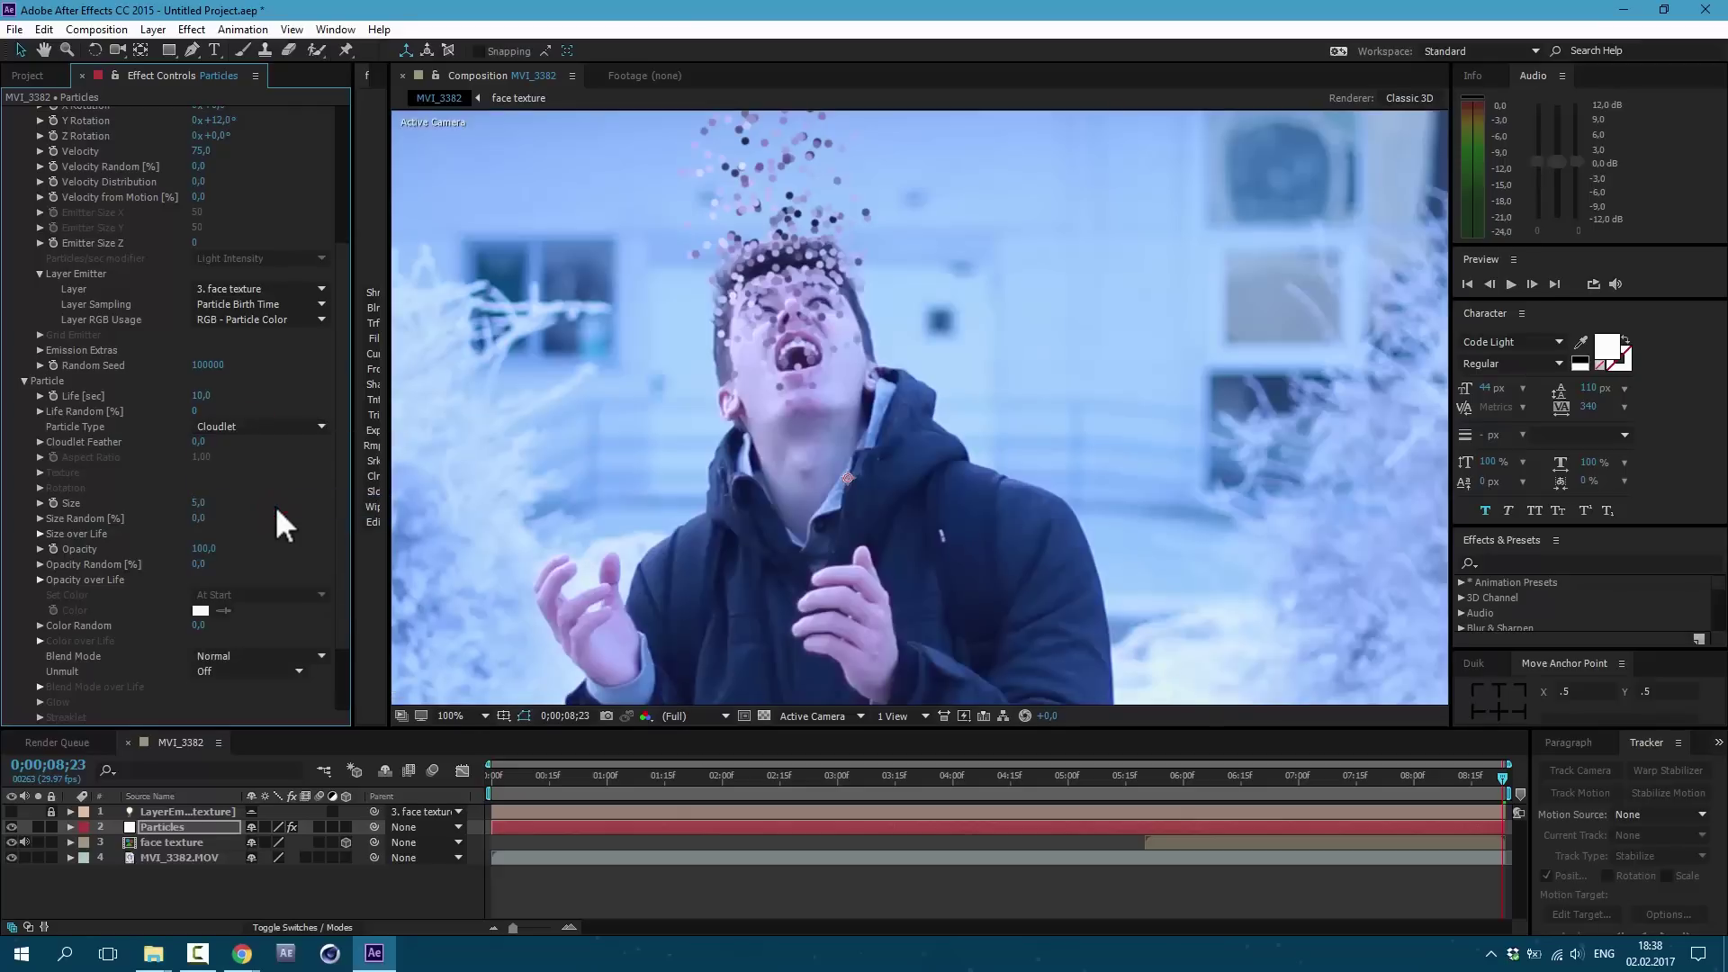
Set particle Size to 3, adjust Size Random, and apply the descending Size over Life preset.
left_click(202, 505)
type("3")
key("Return")
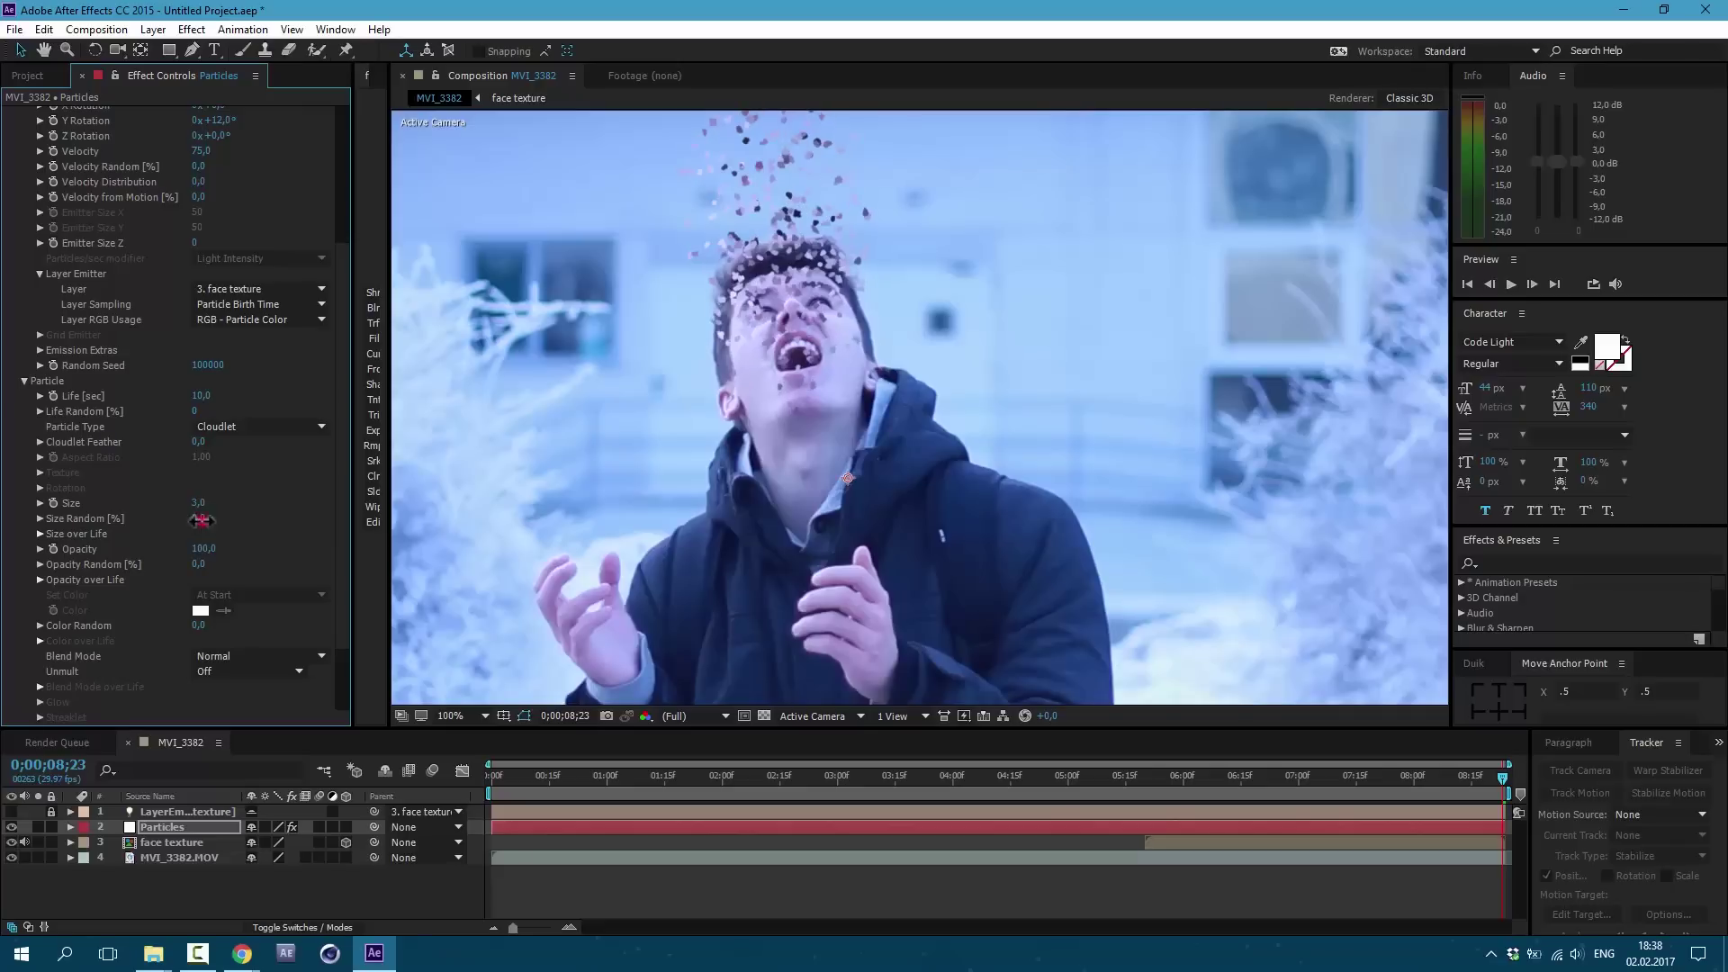
left_click(199, 519)
type("50")
key("Return")
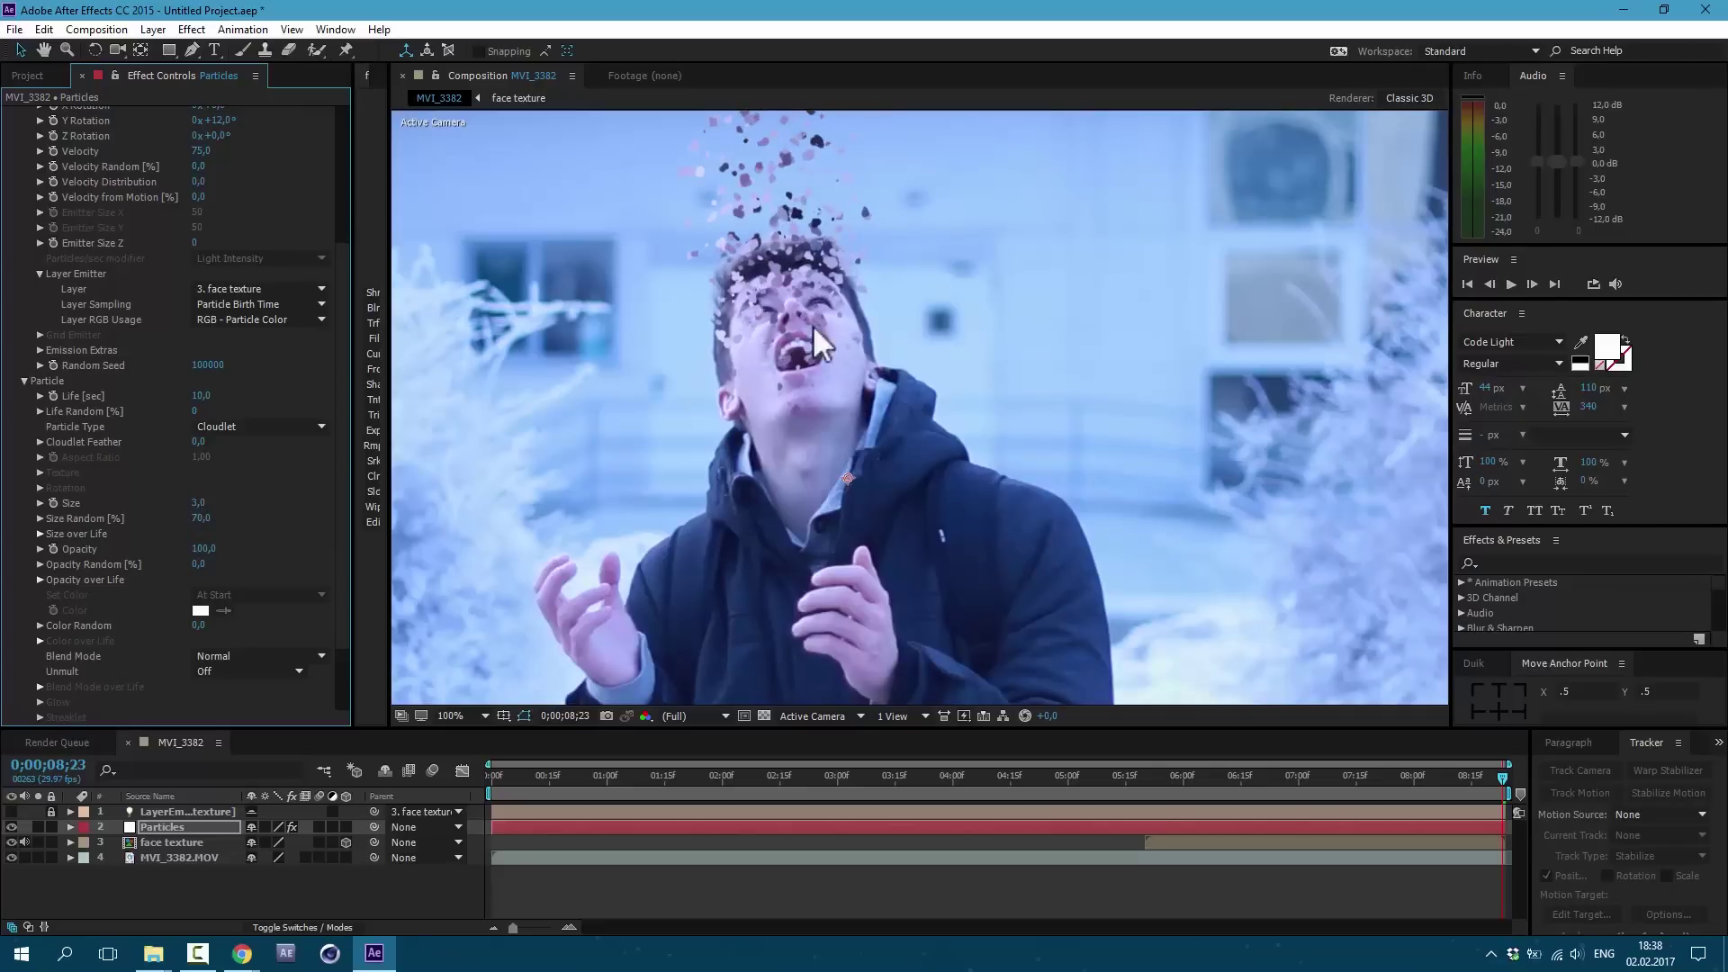
left_click(39, 534)
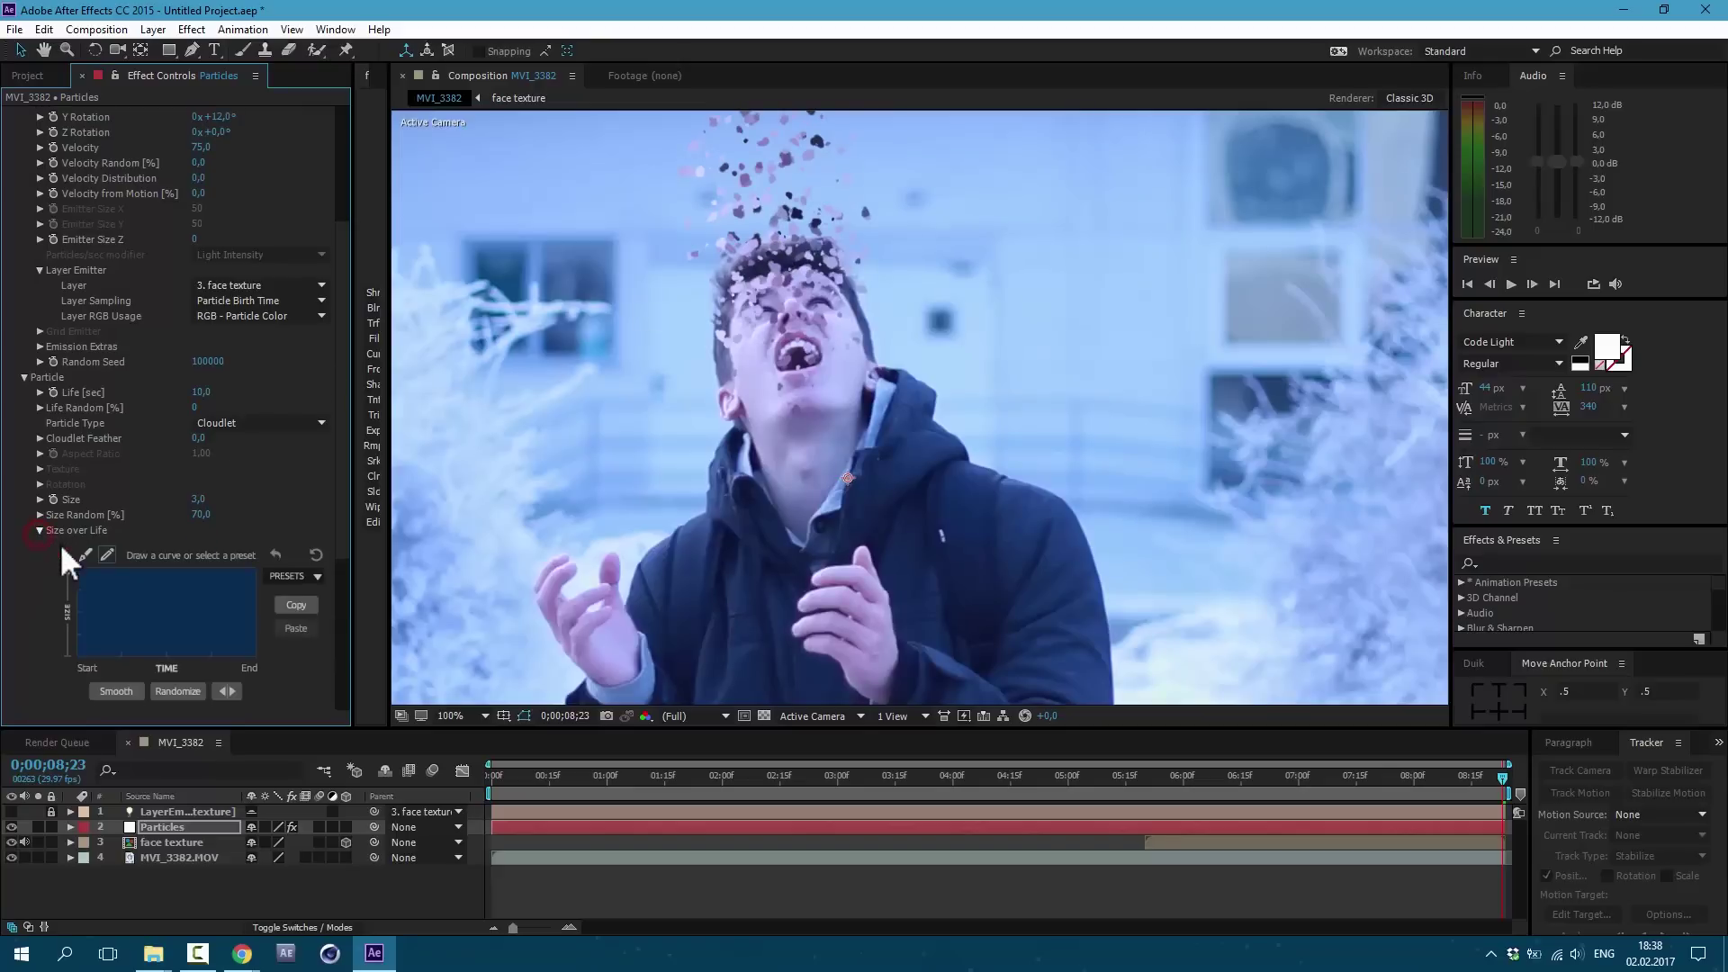
left_click(312, 577)
left_click(299, 616)
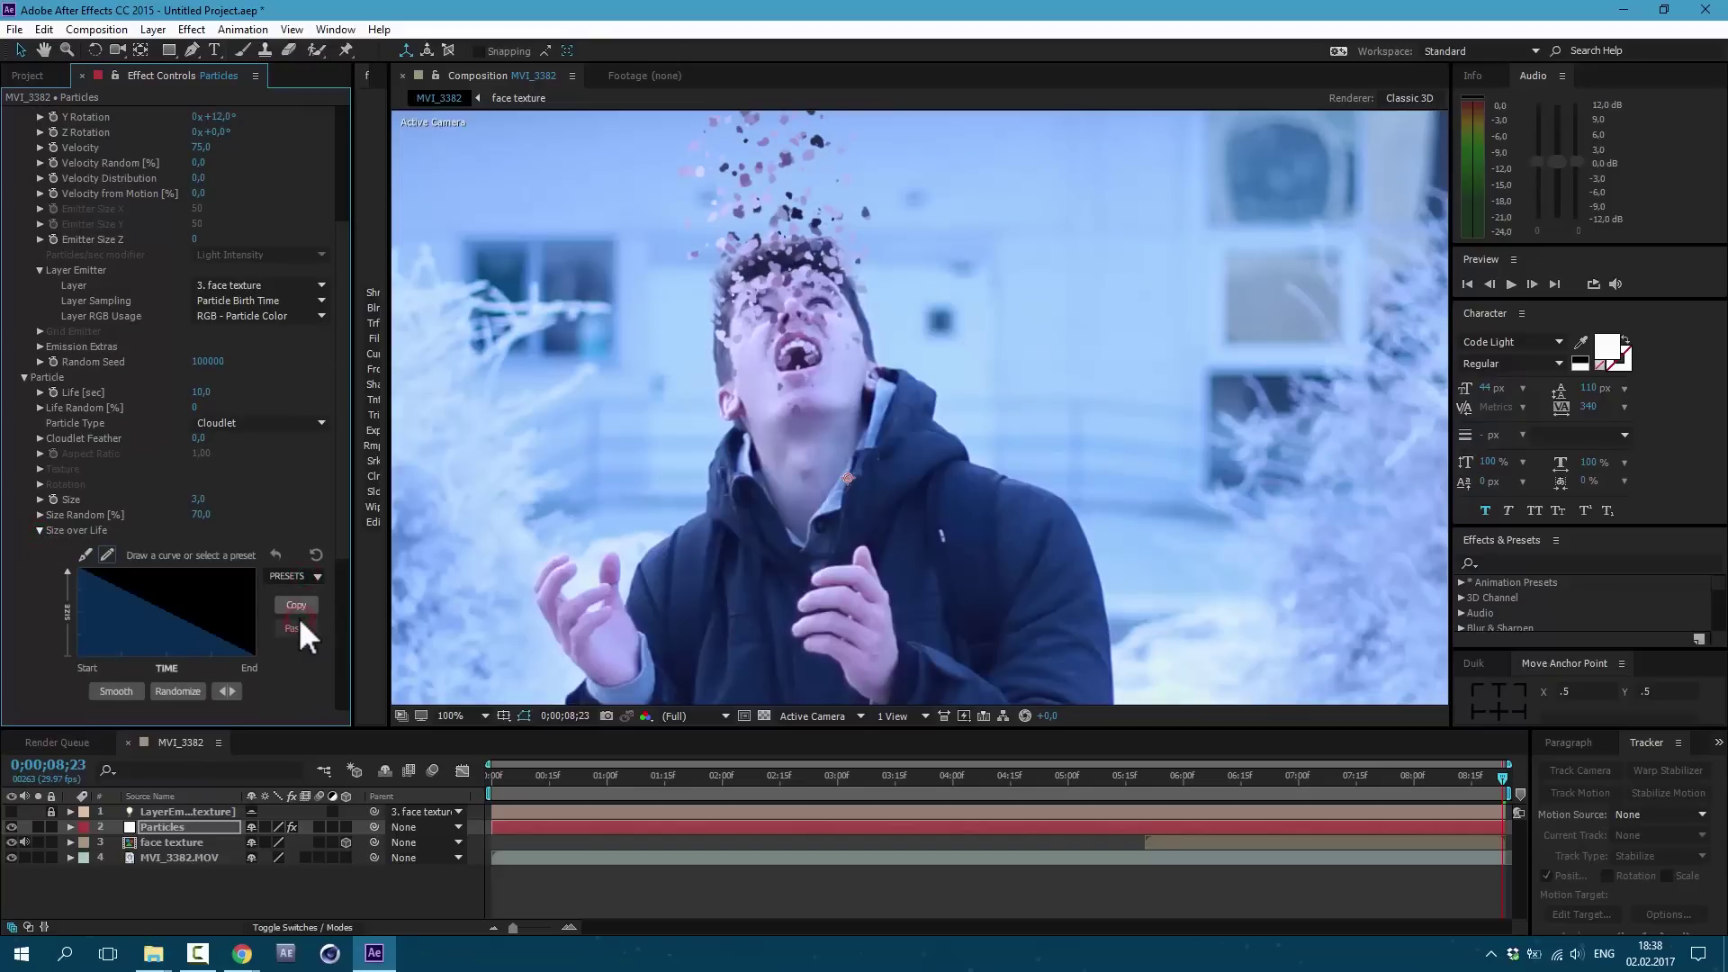
scroll(281, 508, "down", 5)
scroll(281, 509, "down", 2)
scroll(281, 509, "down", 1)
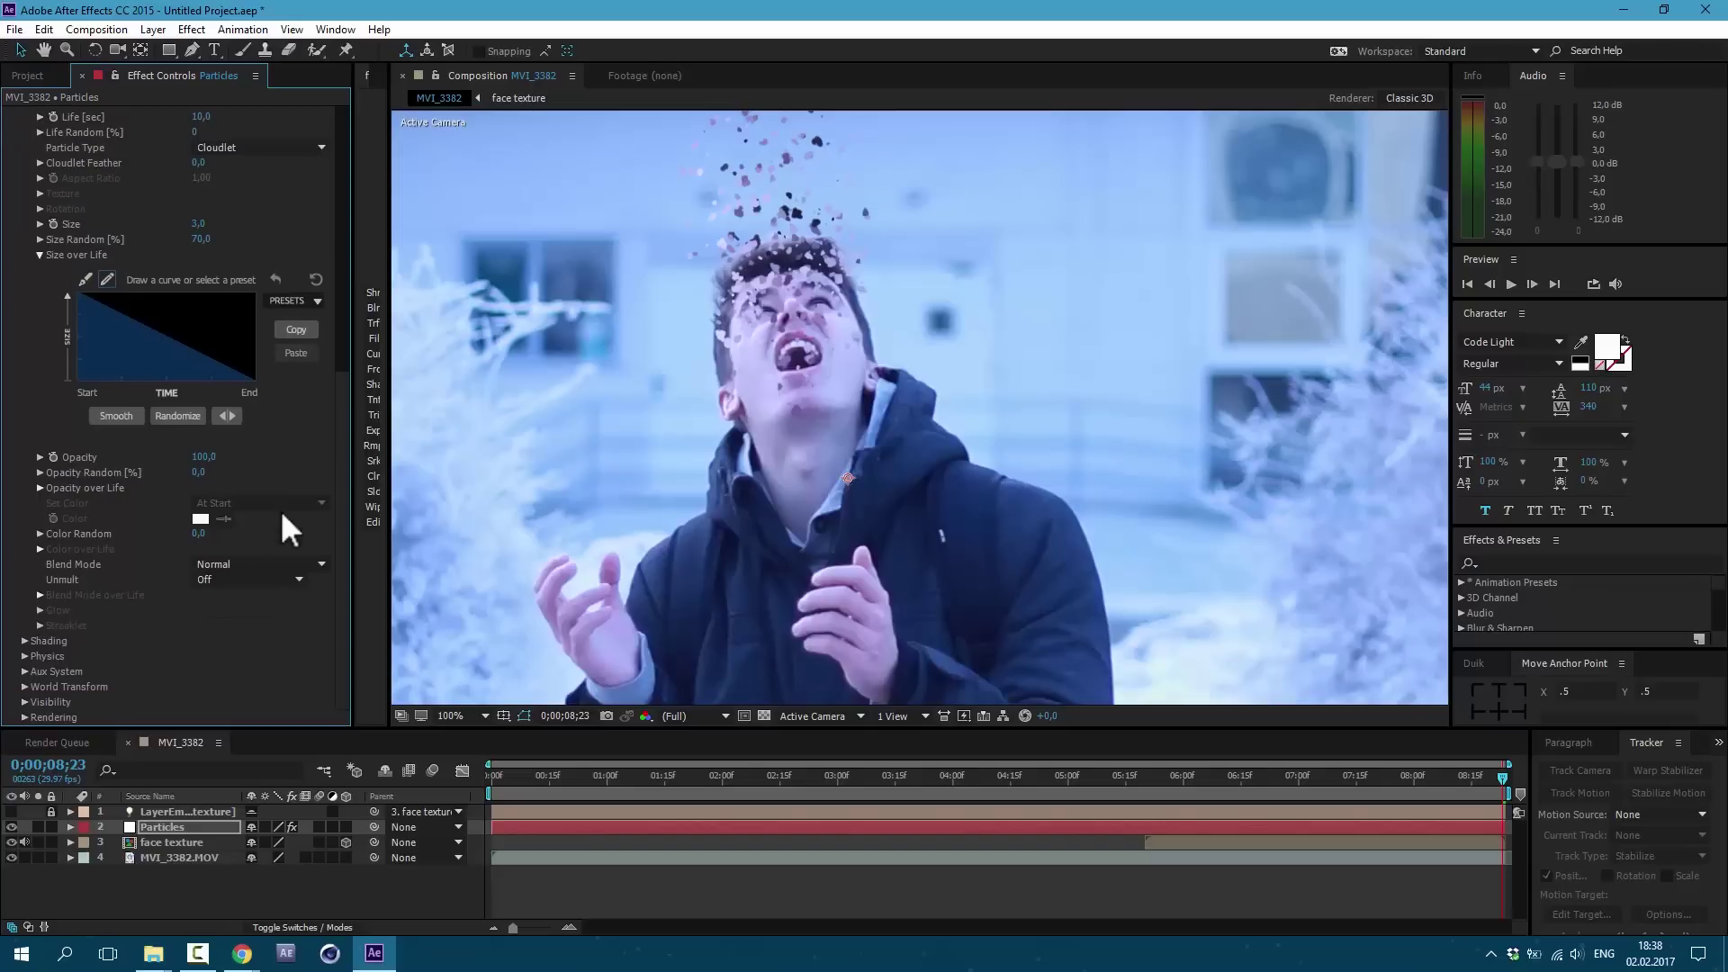
Set Physics Gravity to -35 and preview from 5;20.
left_click(22, 656)
type("-35")
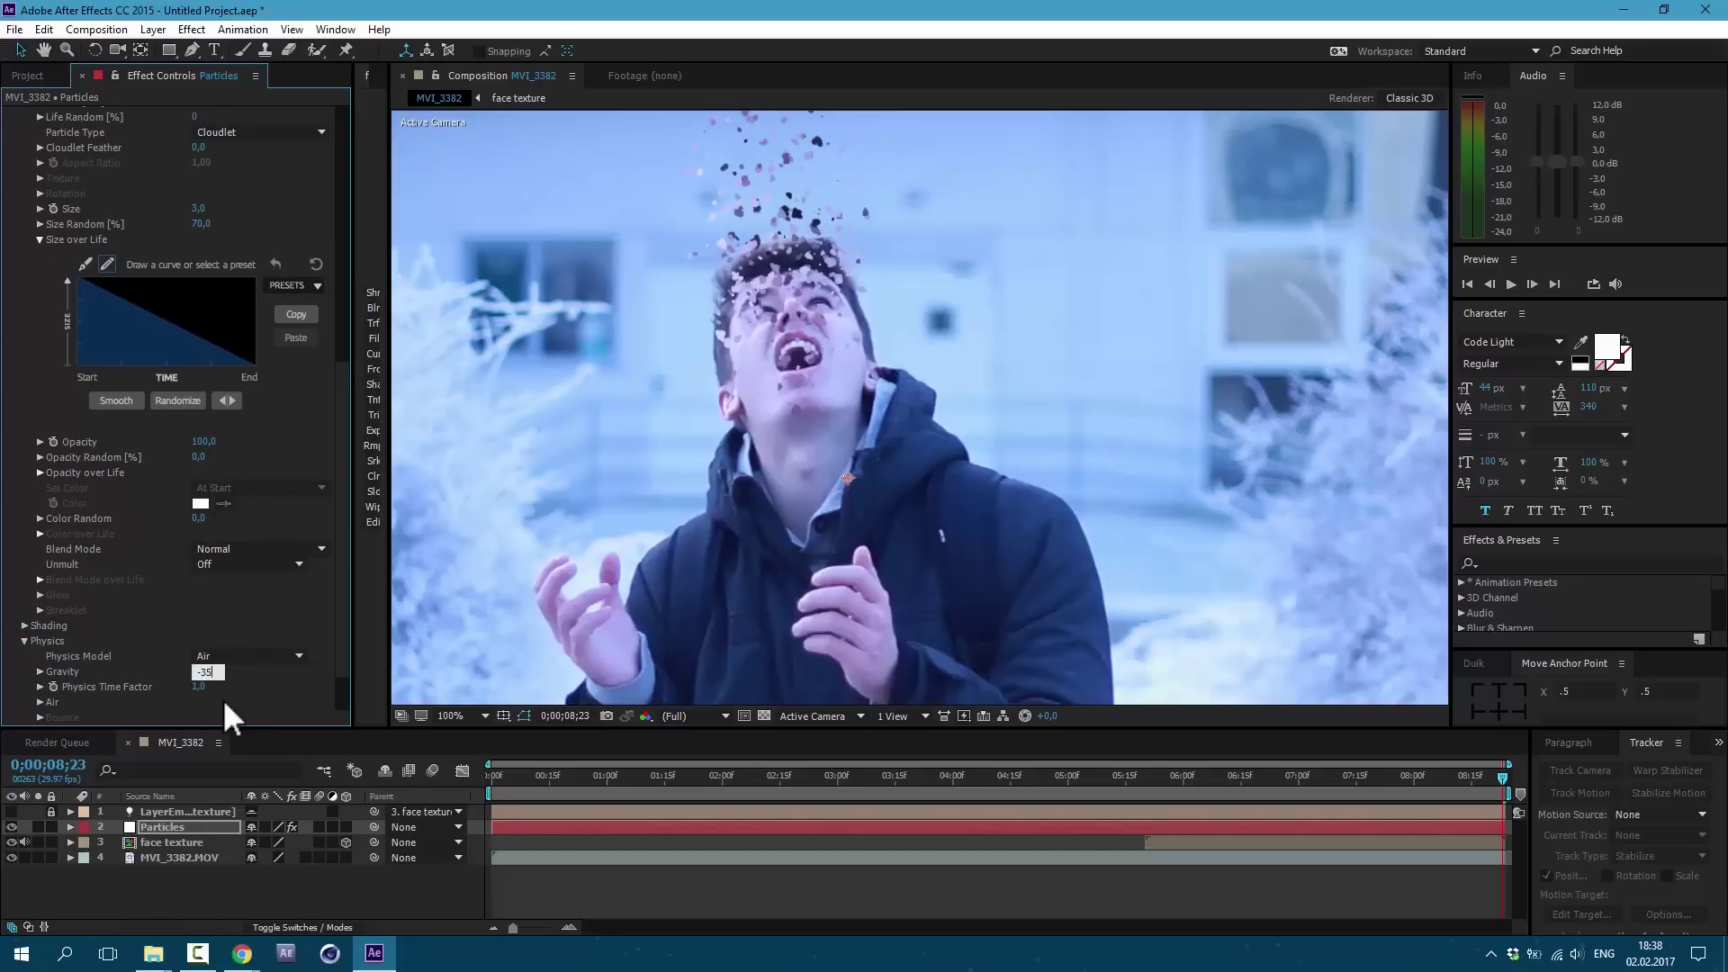
key("Return")
key("comma")
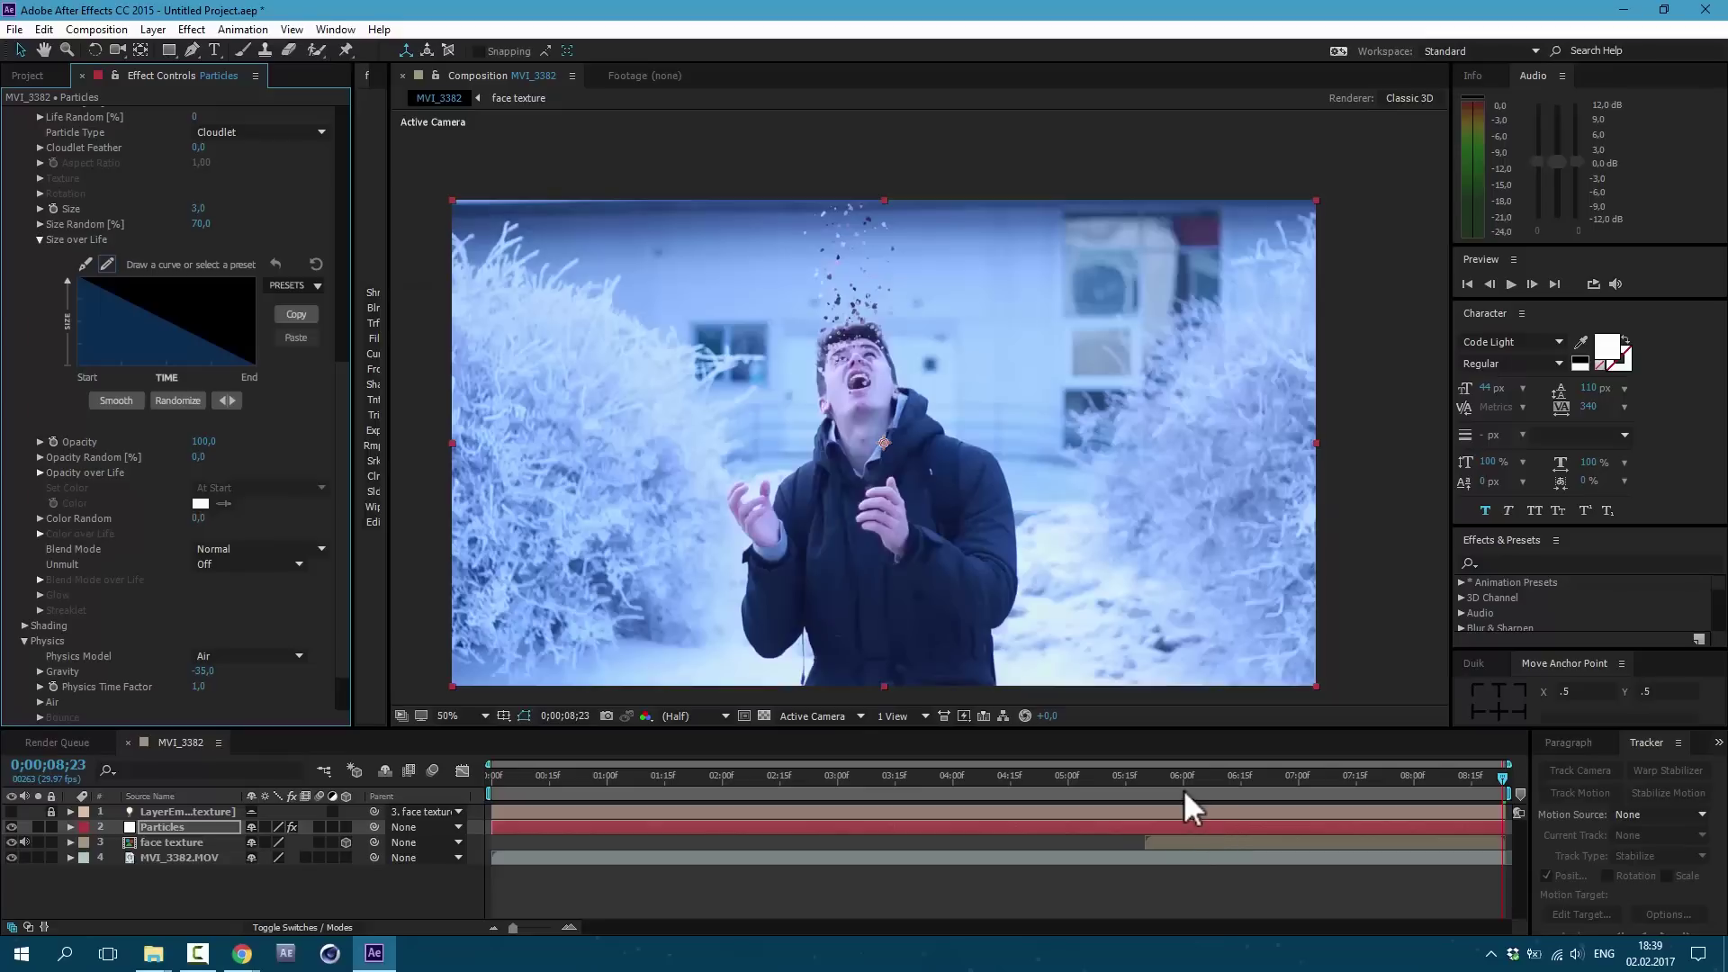
left_click(1141, 798)
key("b")
key("space")
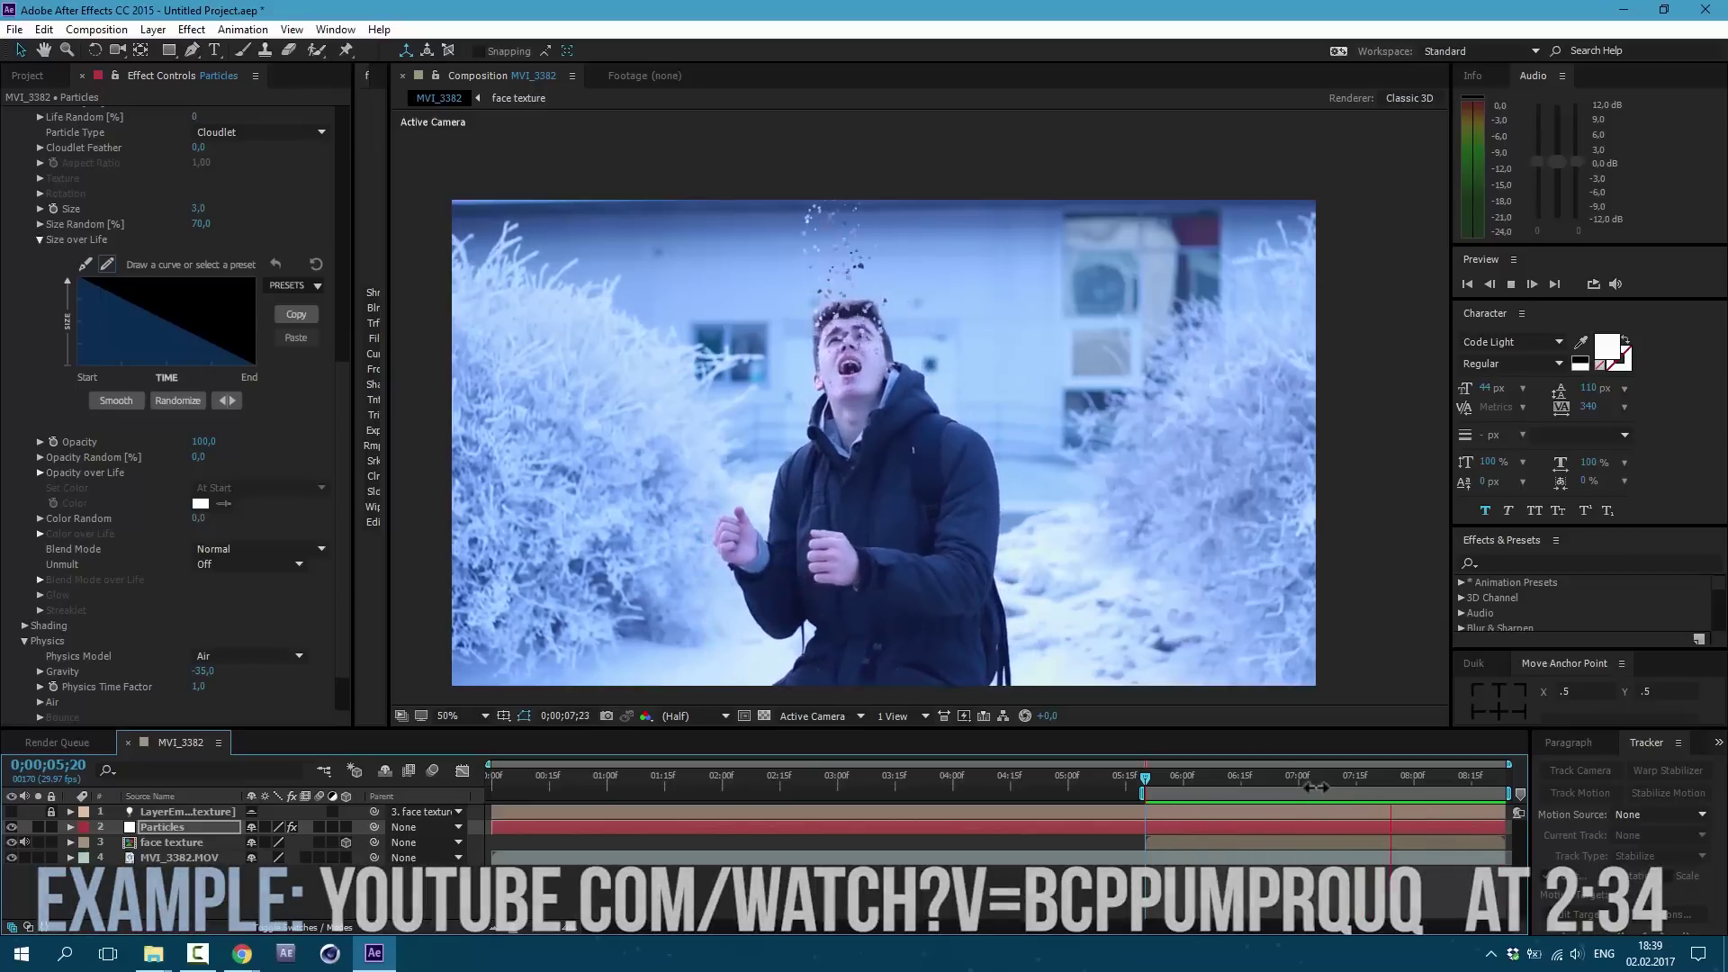
left_click(1230, 779)
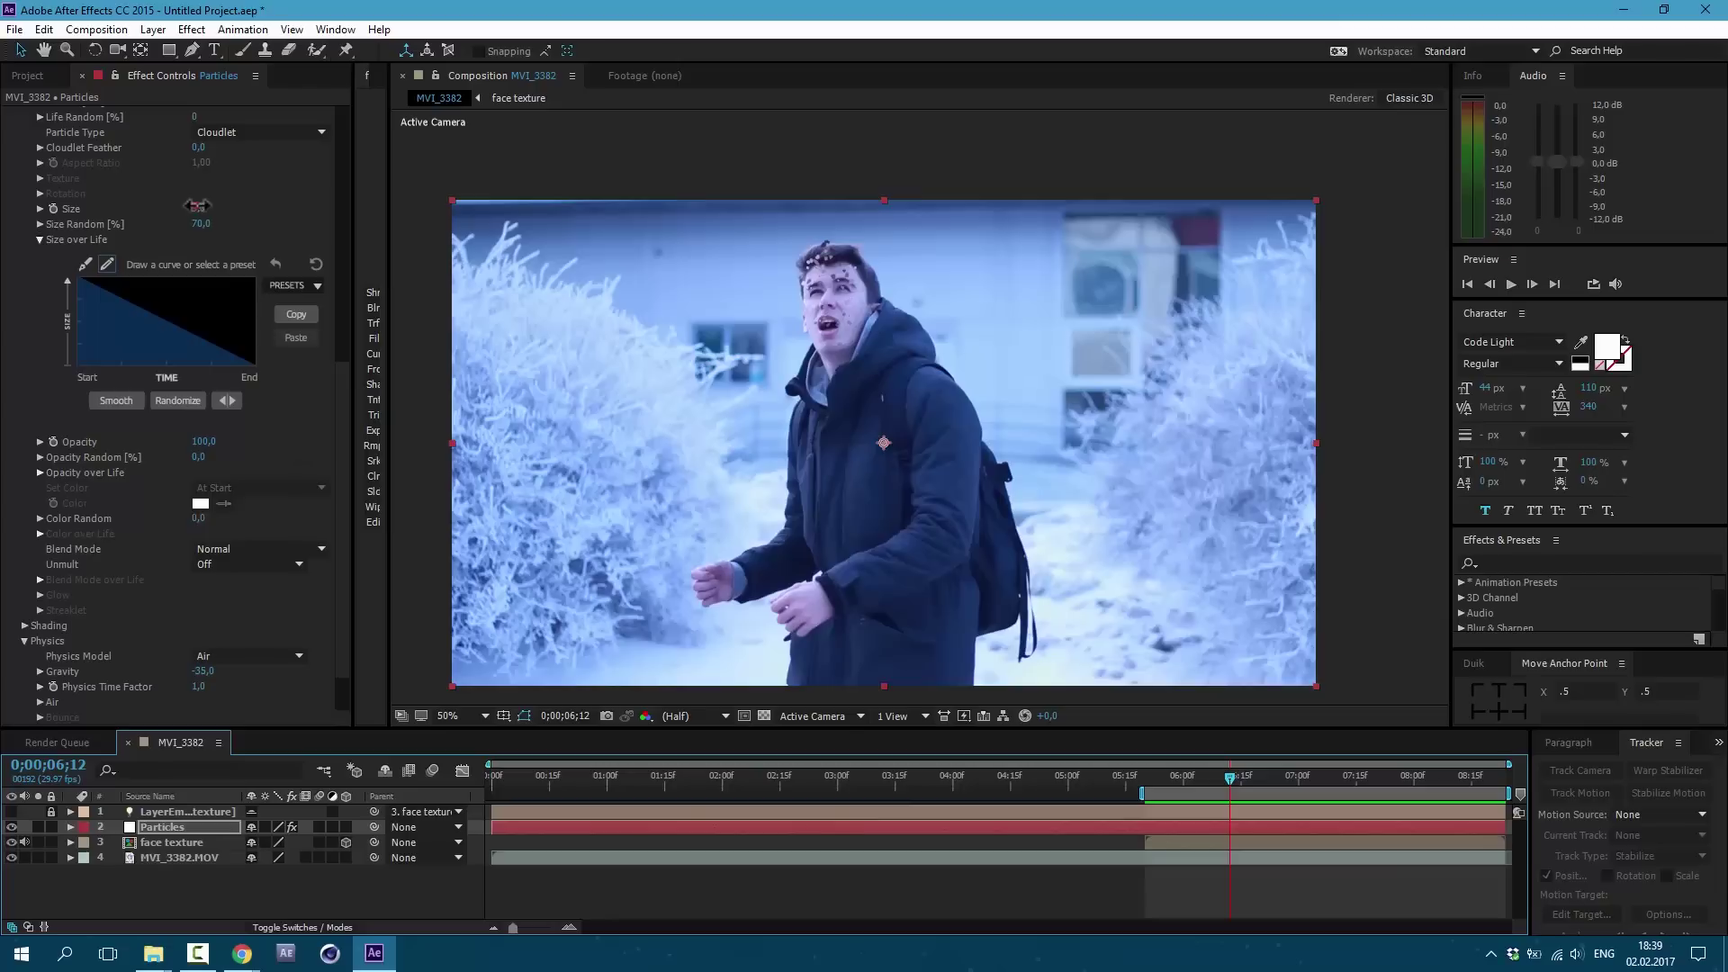
left_click_drag(196, 209, 202, 216)
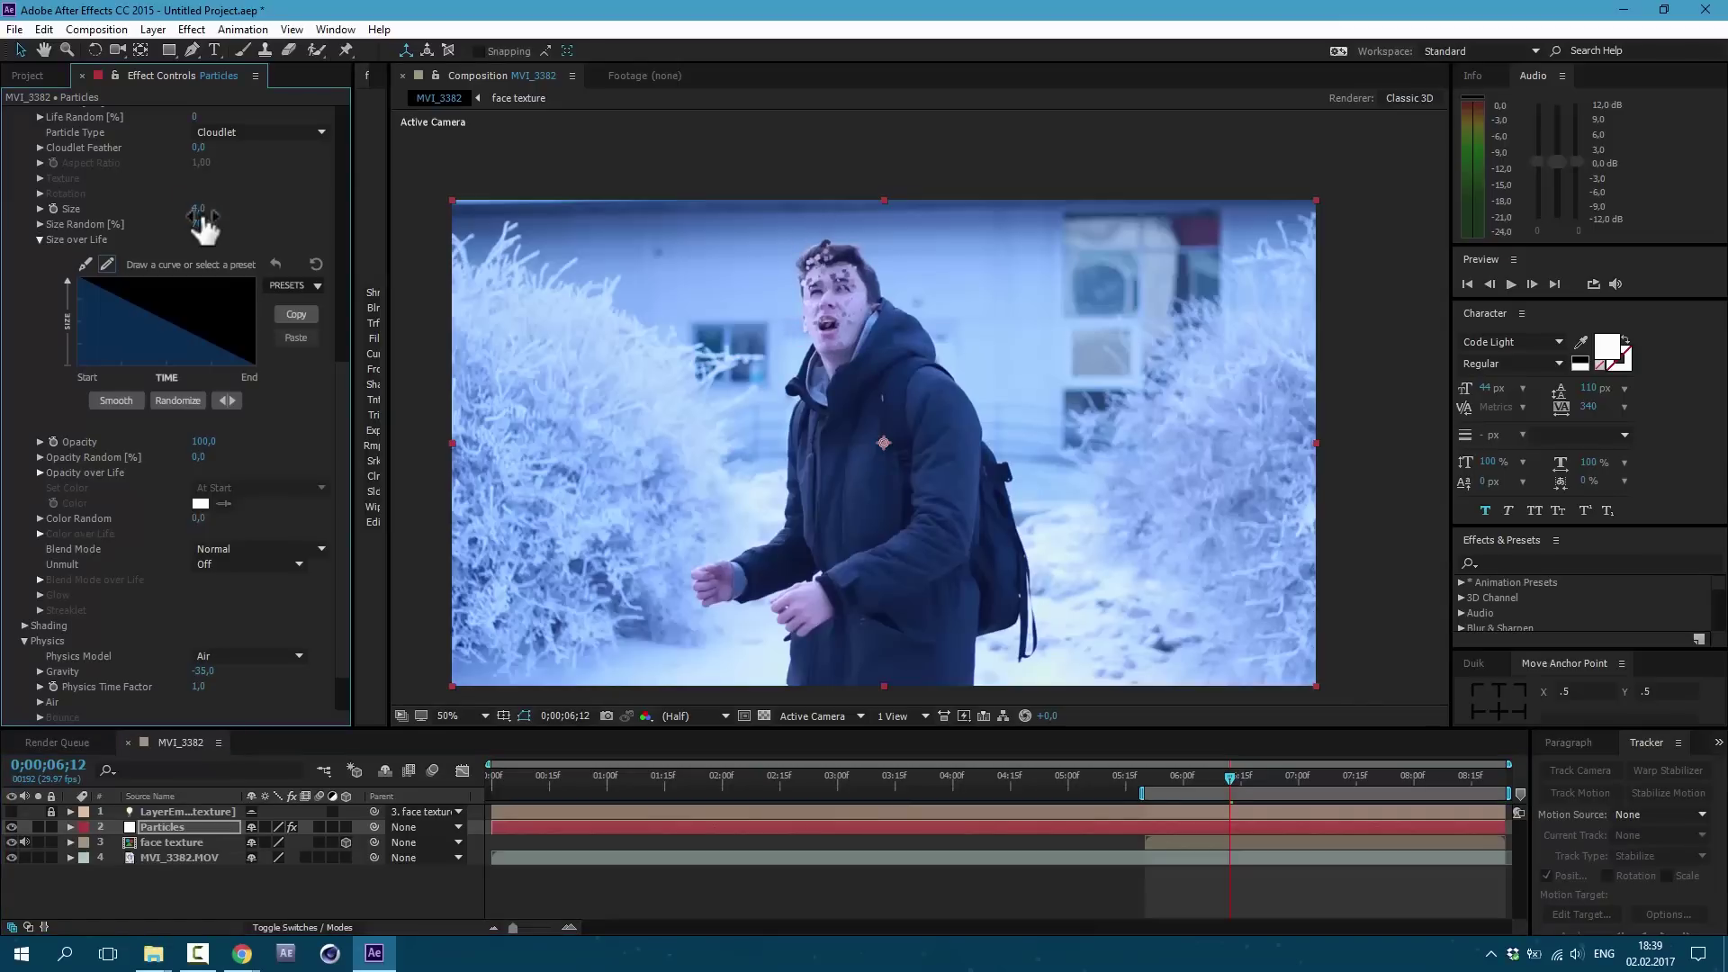
left_click(199, 209)
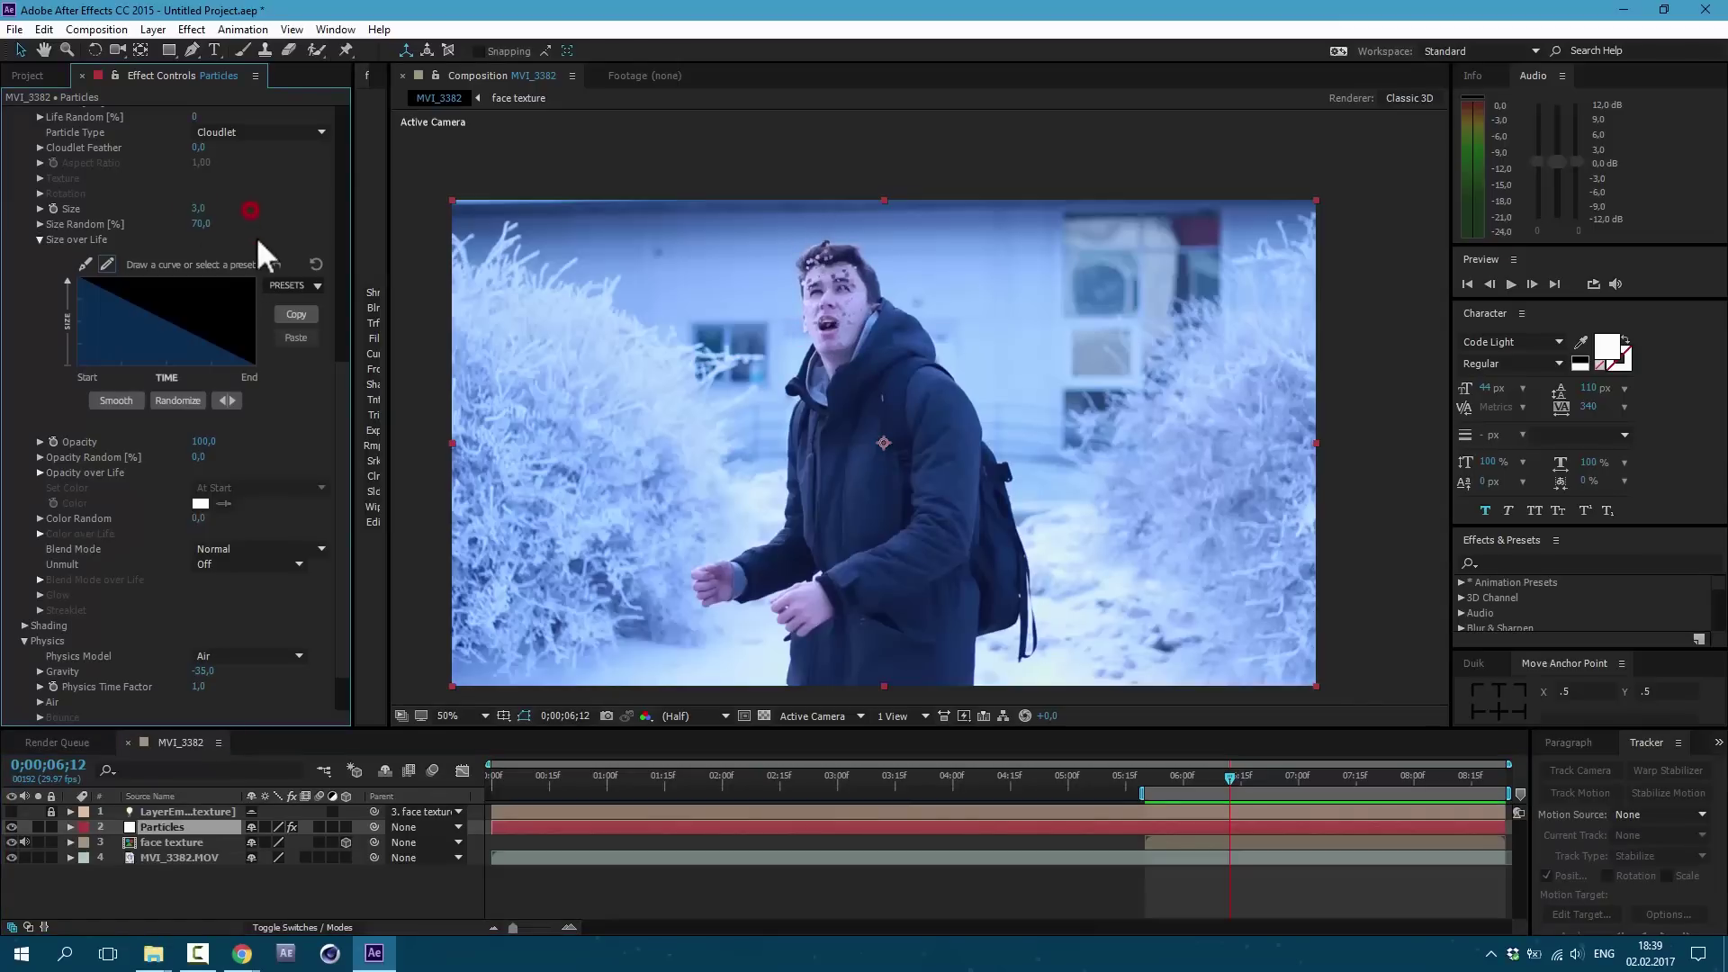
Set the Turbulence Field's Affect Position to 150 and Scale to 7.
key("Return")
scroll(85, 672, "down", 1)
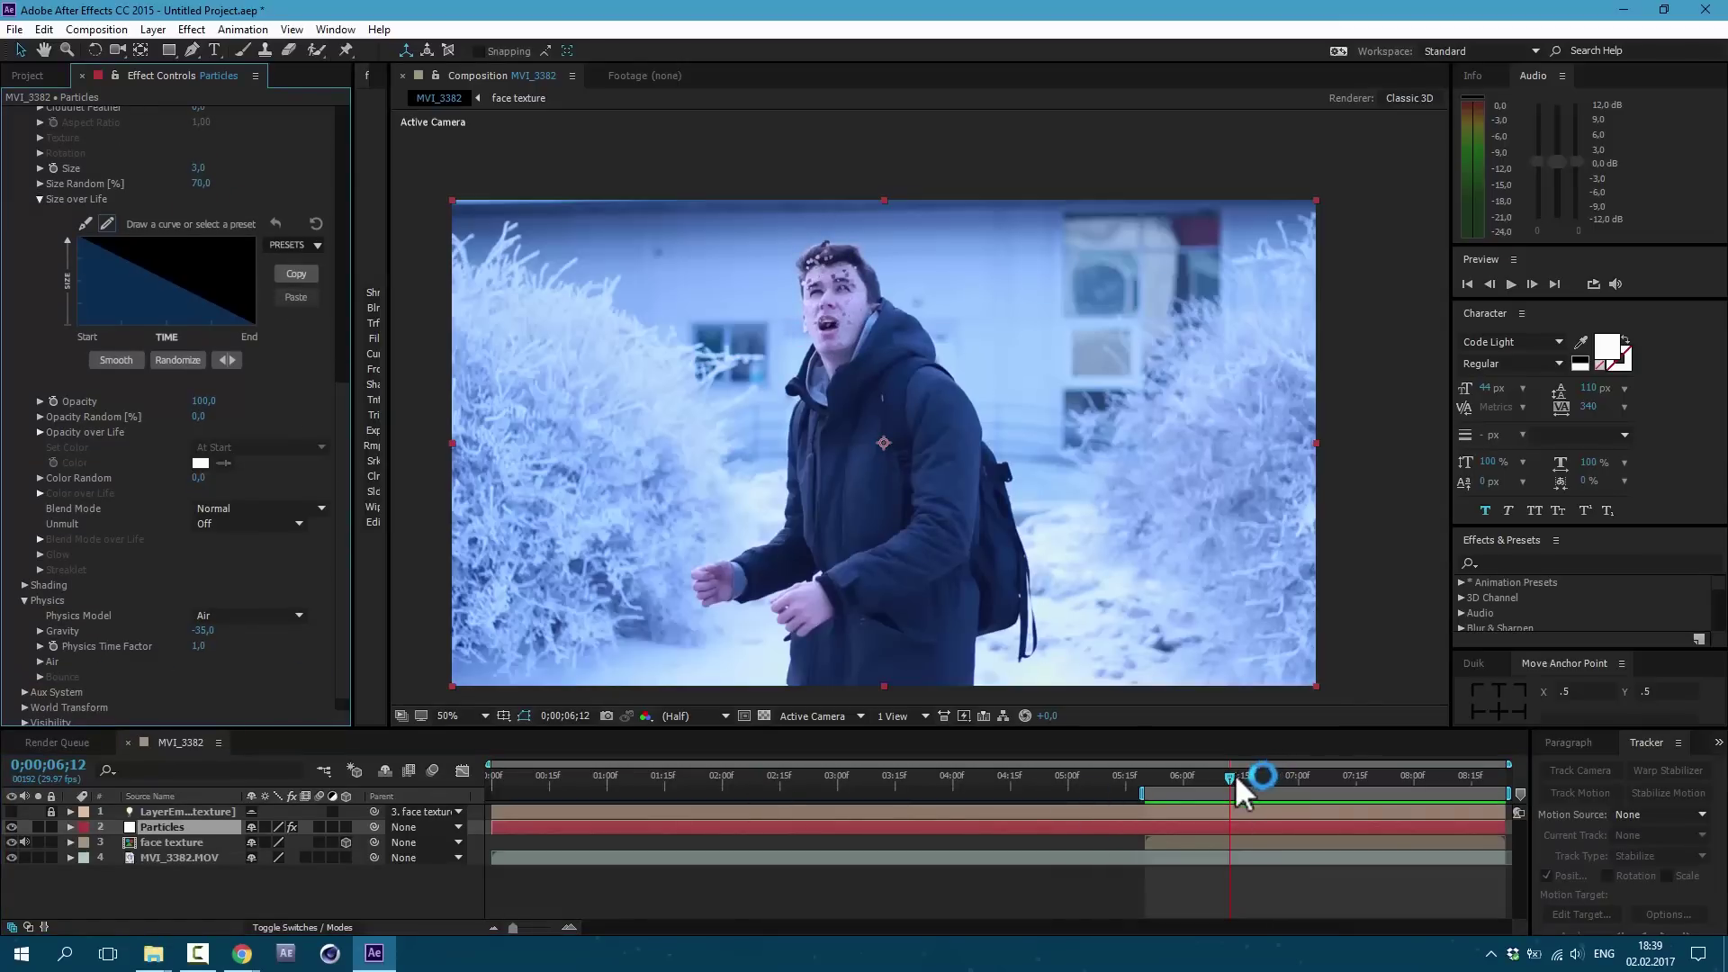
left_click_drag(1235, 773, 1368, 811)
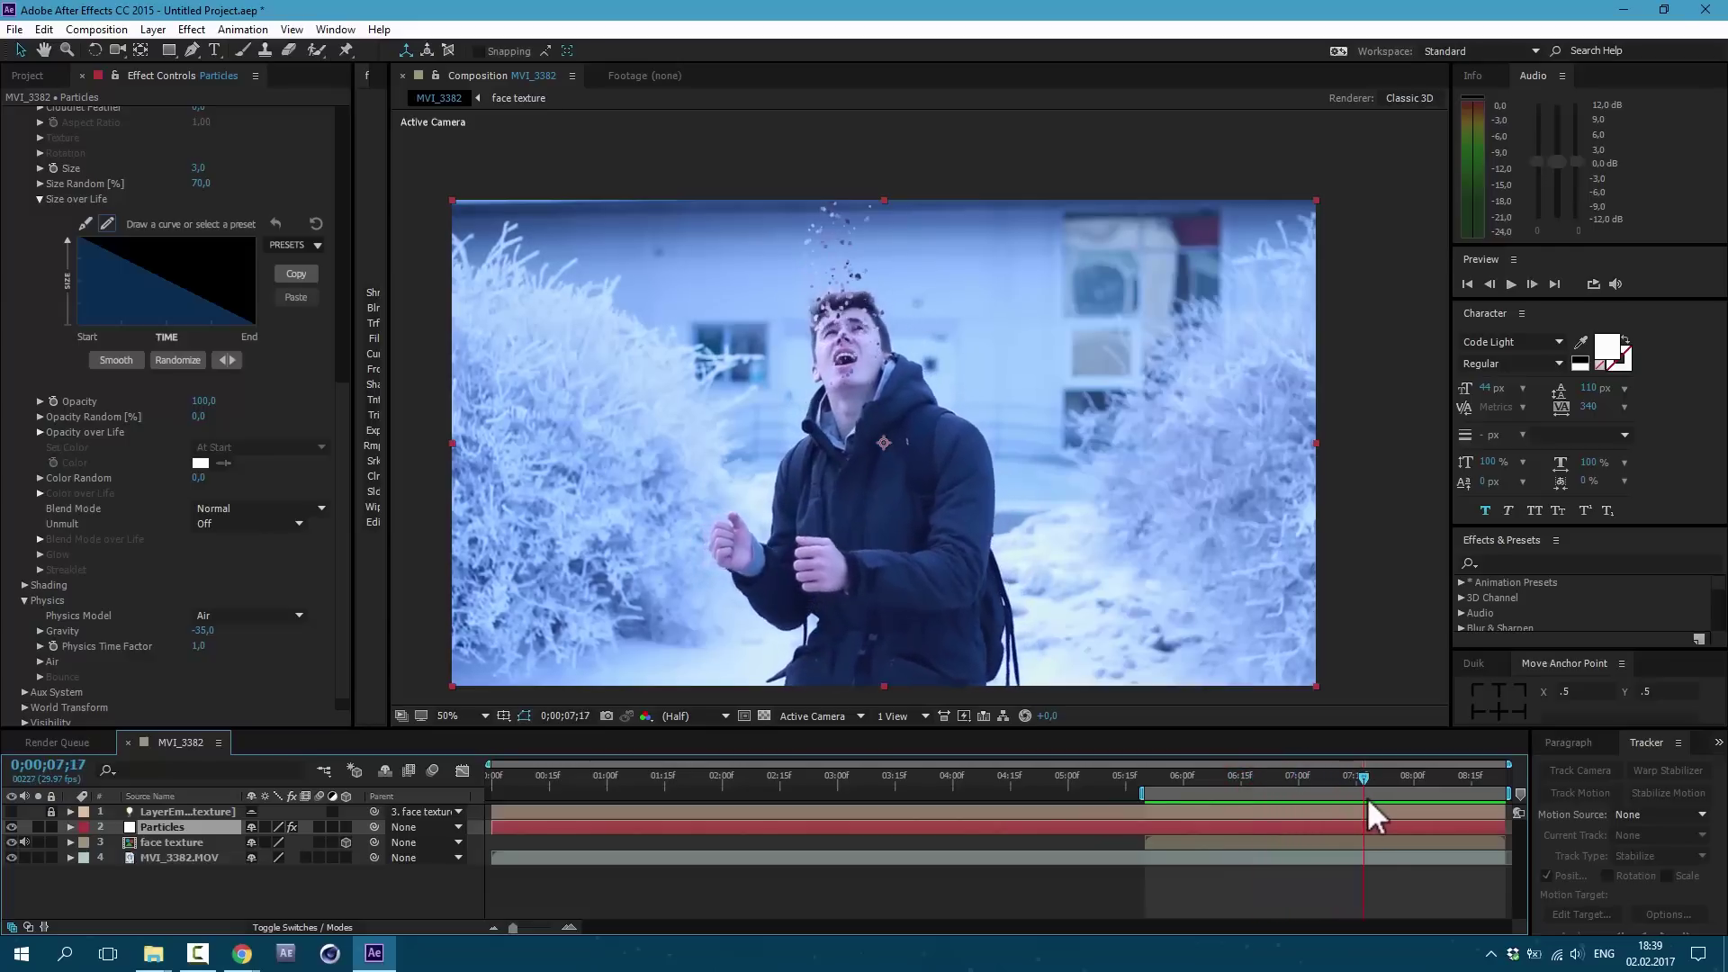
left_click(39, 660)
left_click(58, 701)
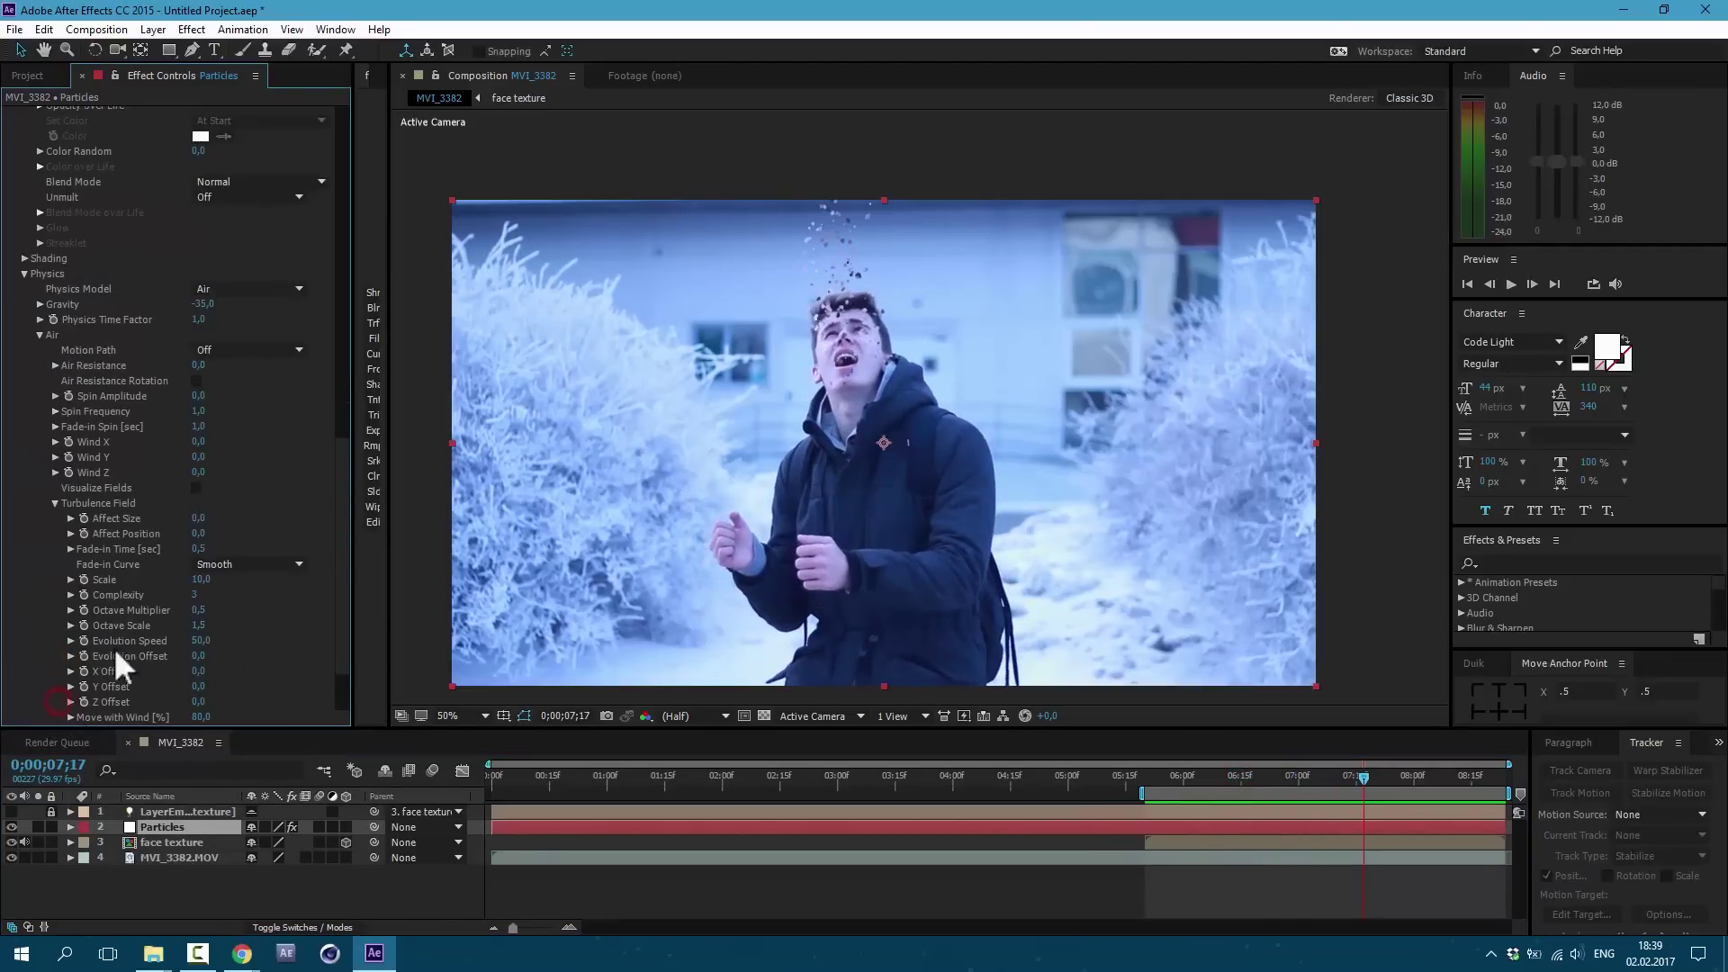
left_click(200, 535)
type("150")
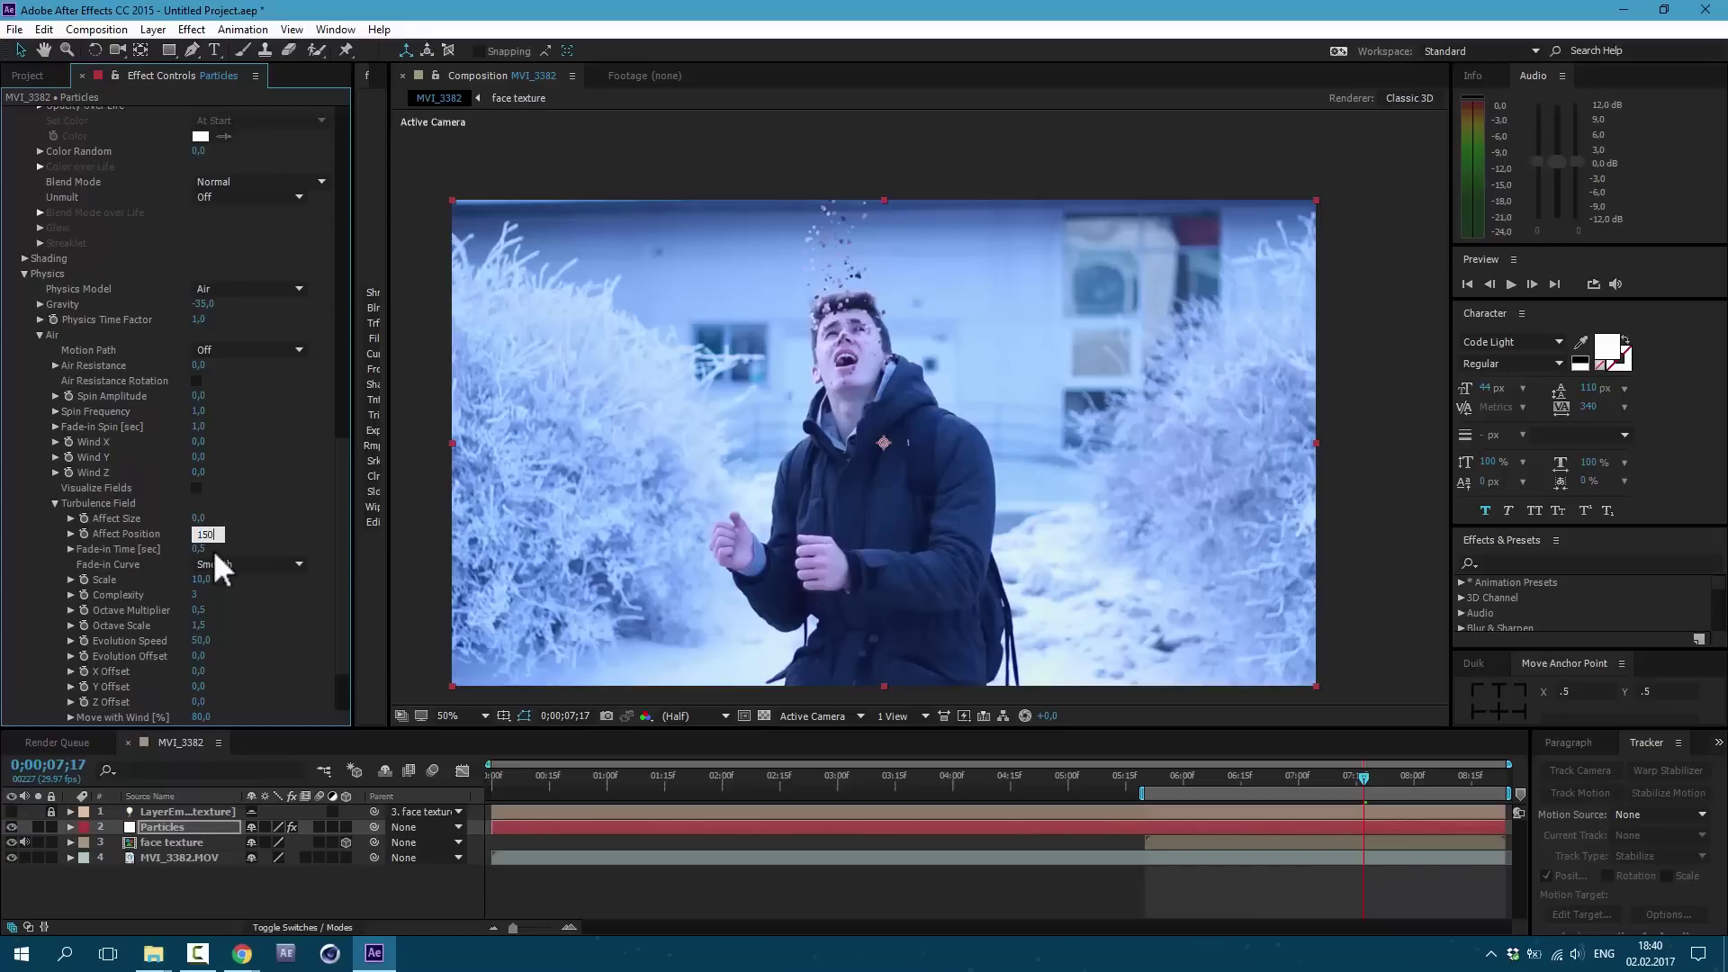
left_click(200, 580)
type("7")
key("Return")
Preview the turbulence, lower Affect Position to 75, and preview again.
key("space")
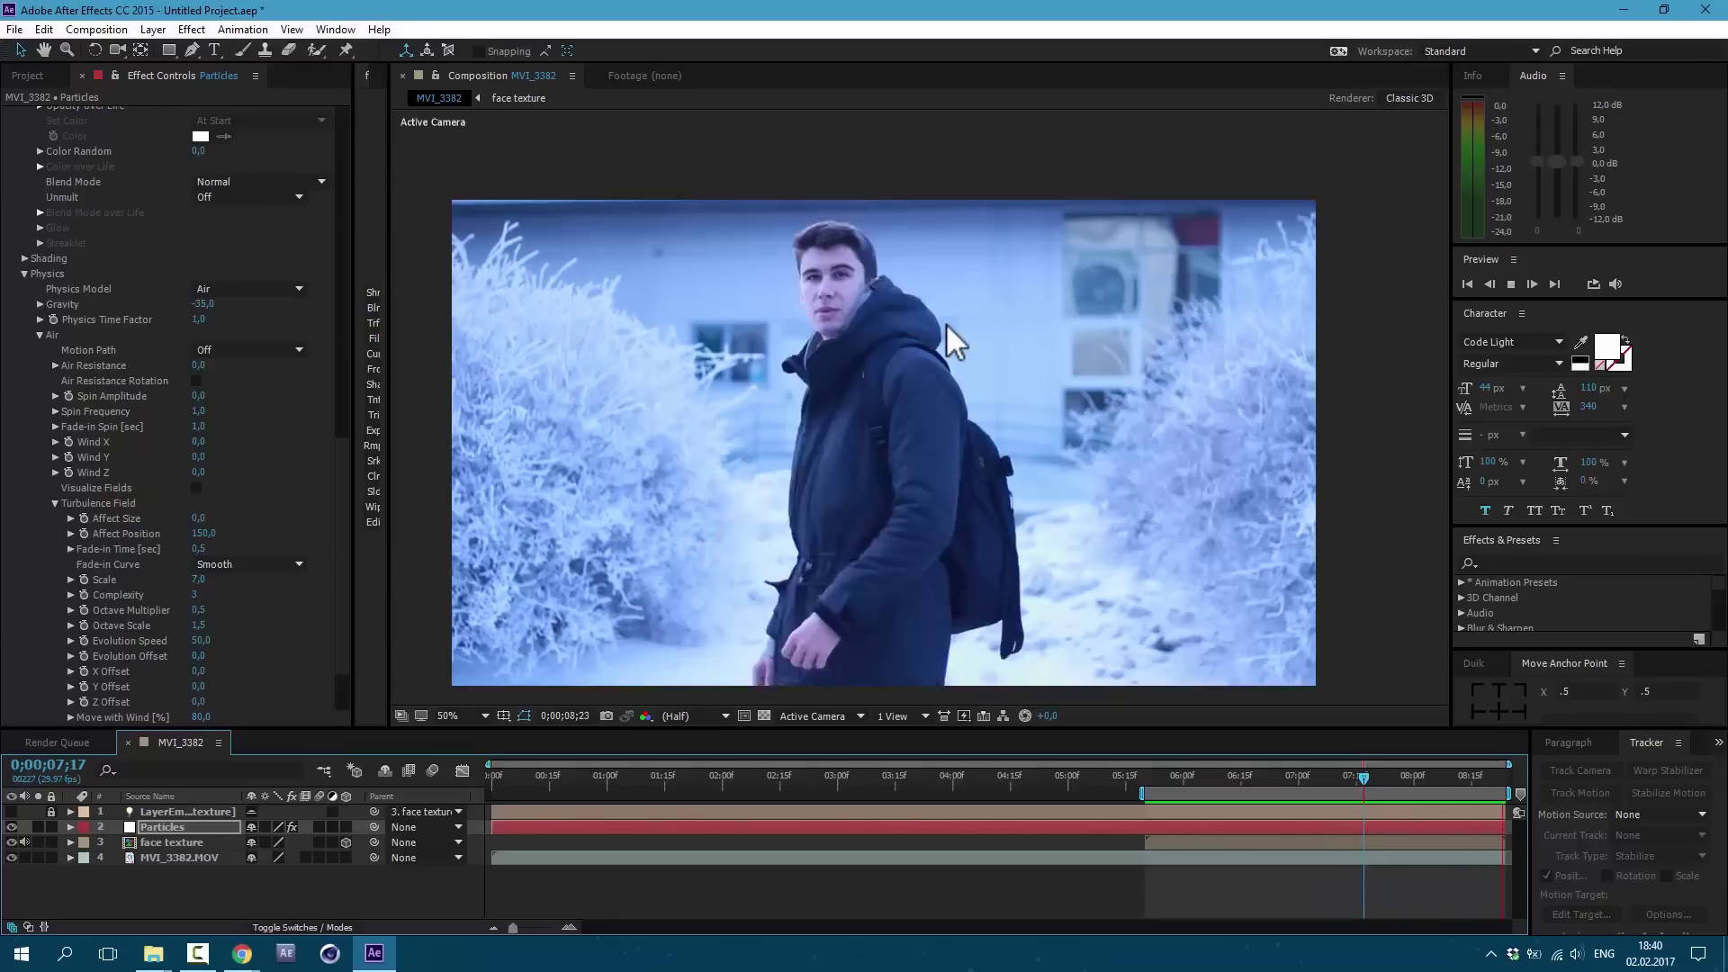
left_click(1277, 778)
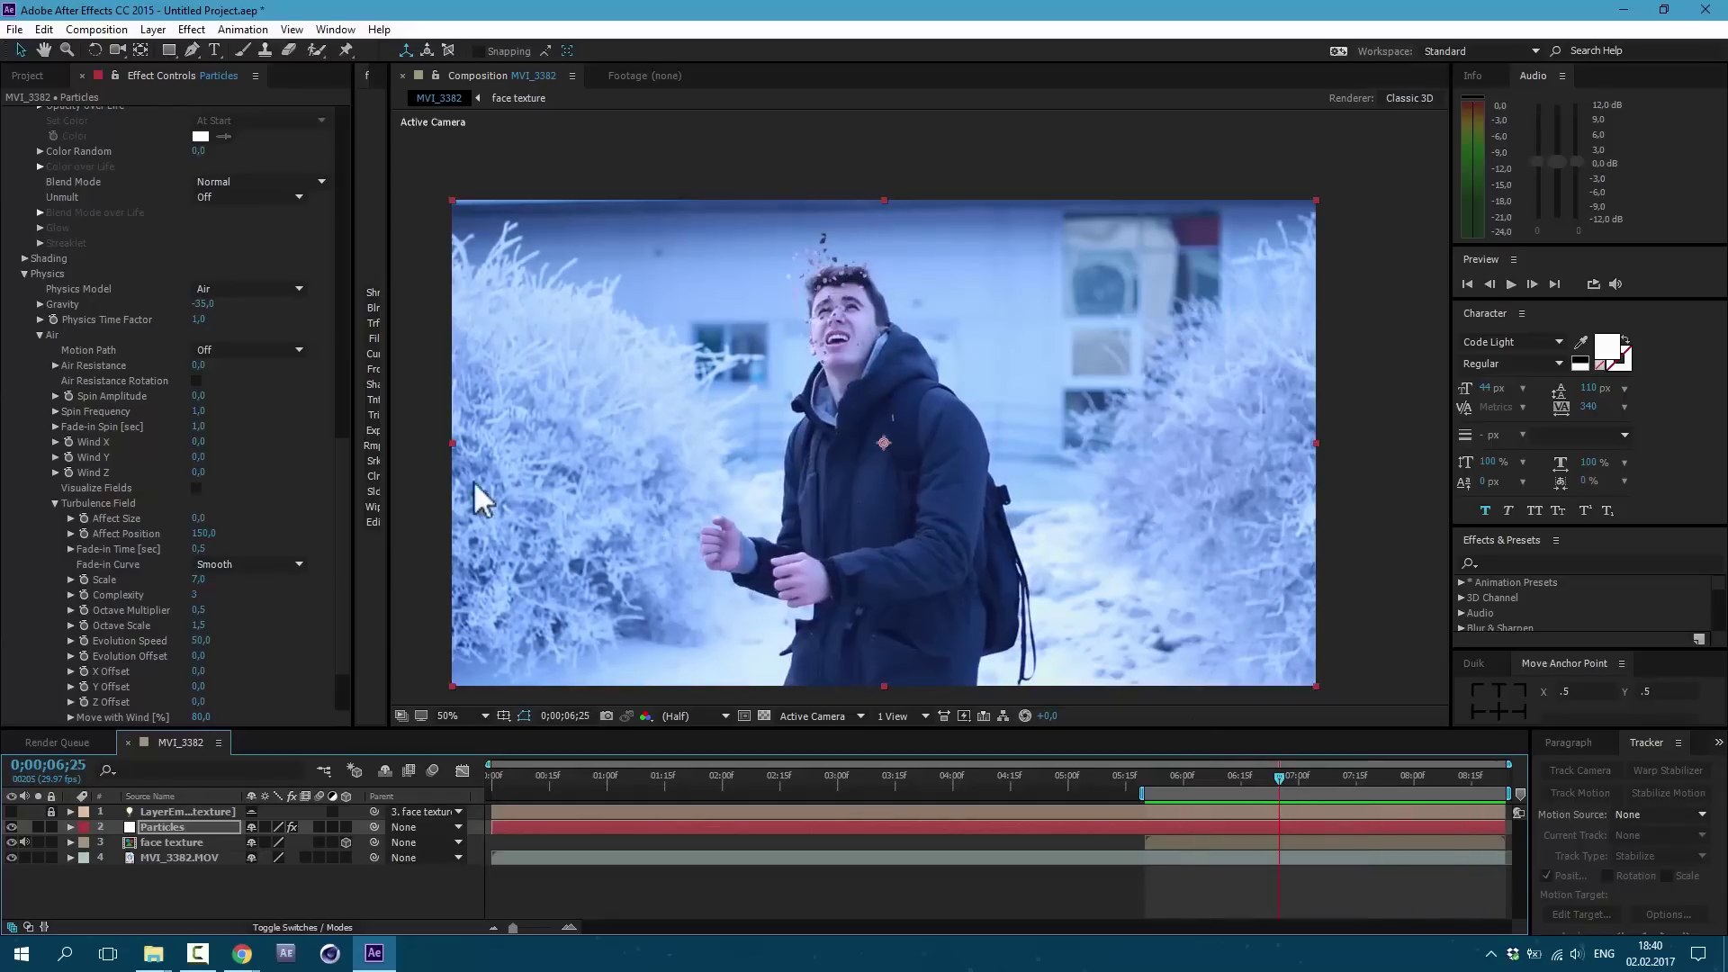
left_click(203, 522)
key("Return")
key("space")
type("75")
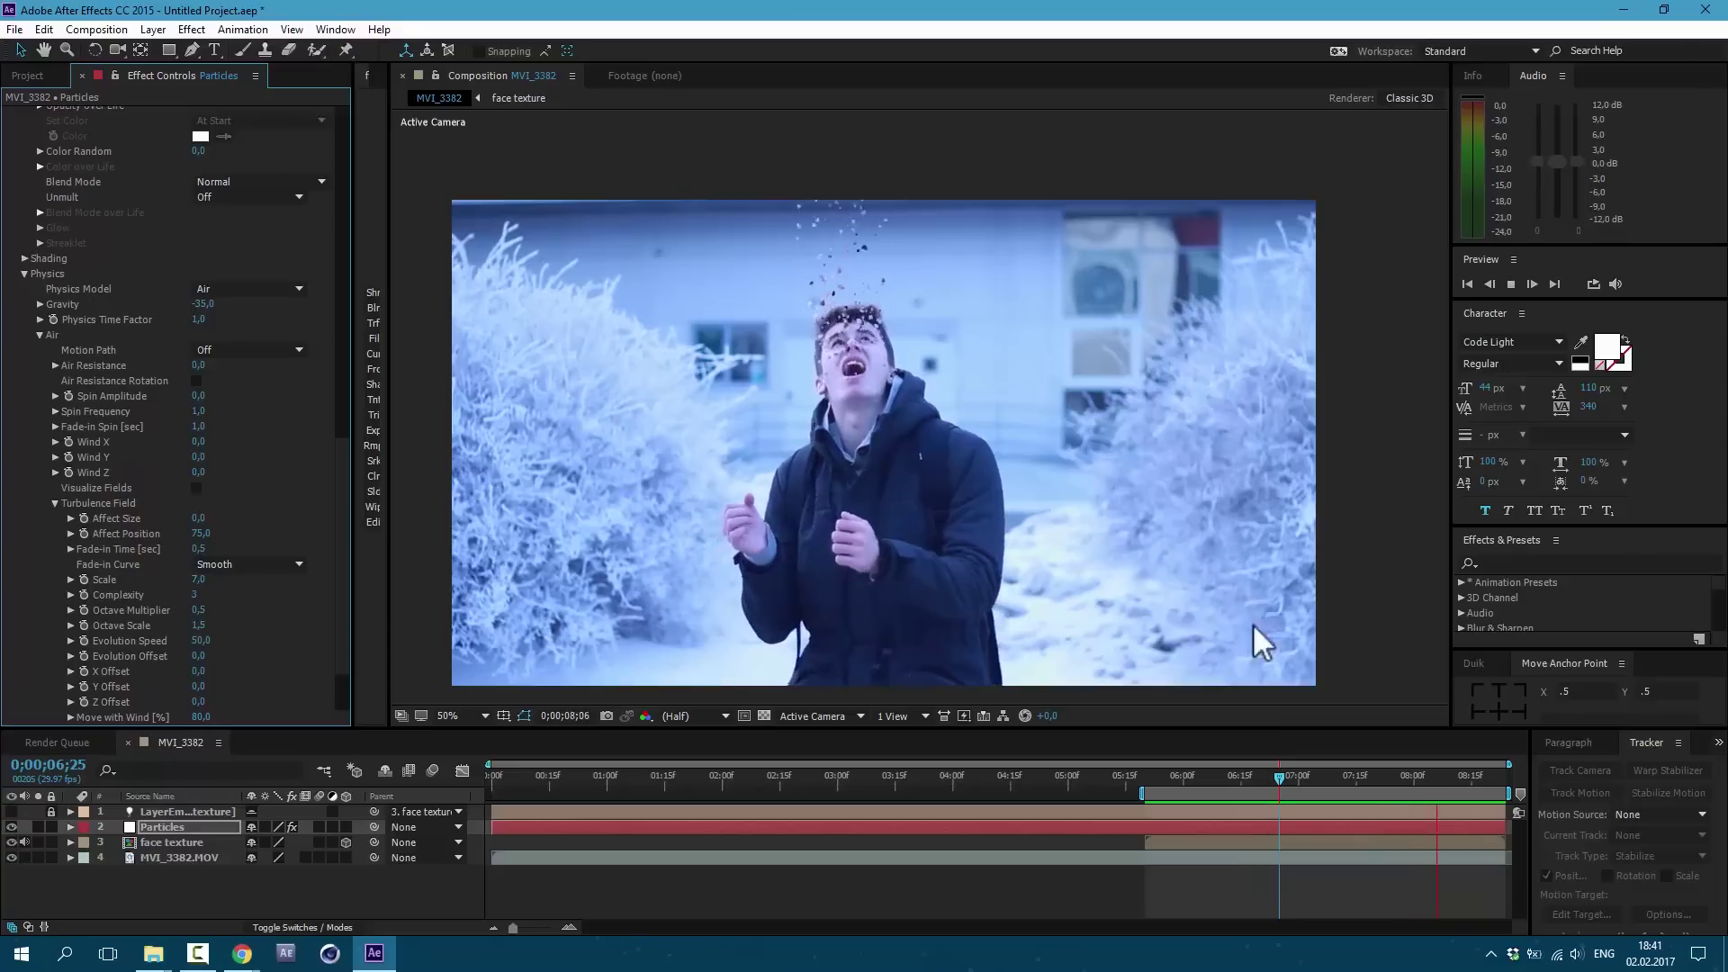
Start the Particles layer later and add a Particles/sec keyframe at the comp end.
left_click(1301, 824)
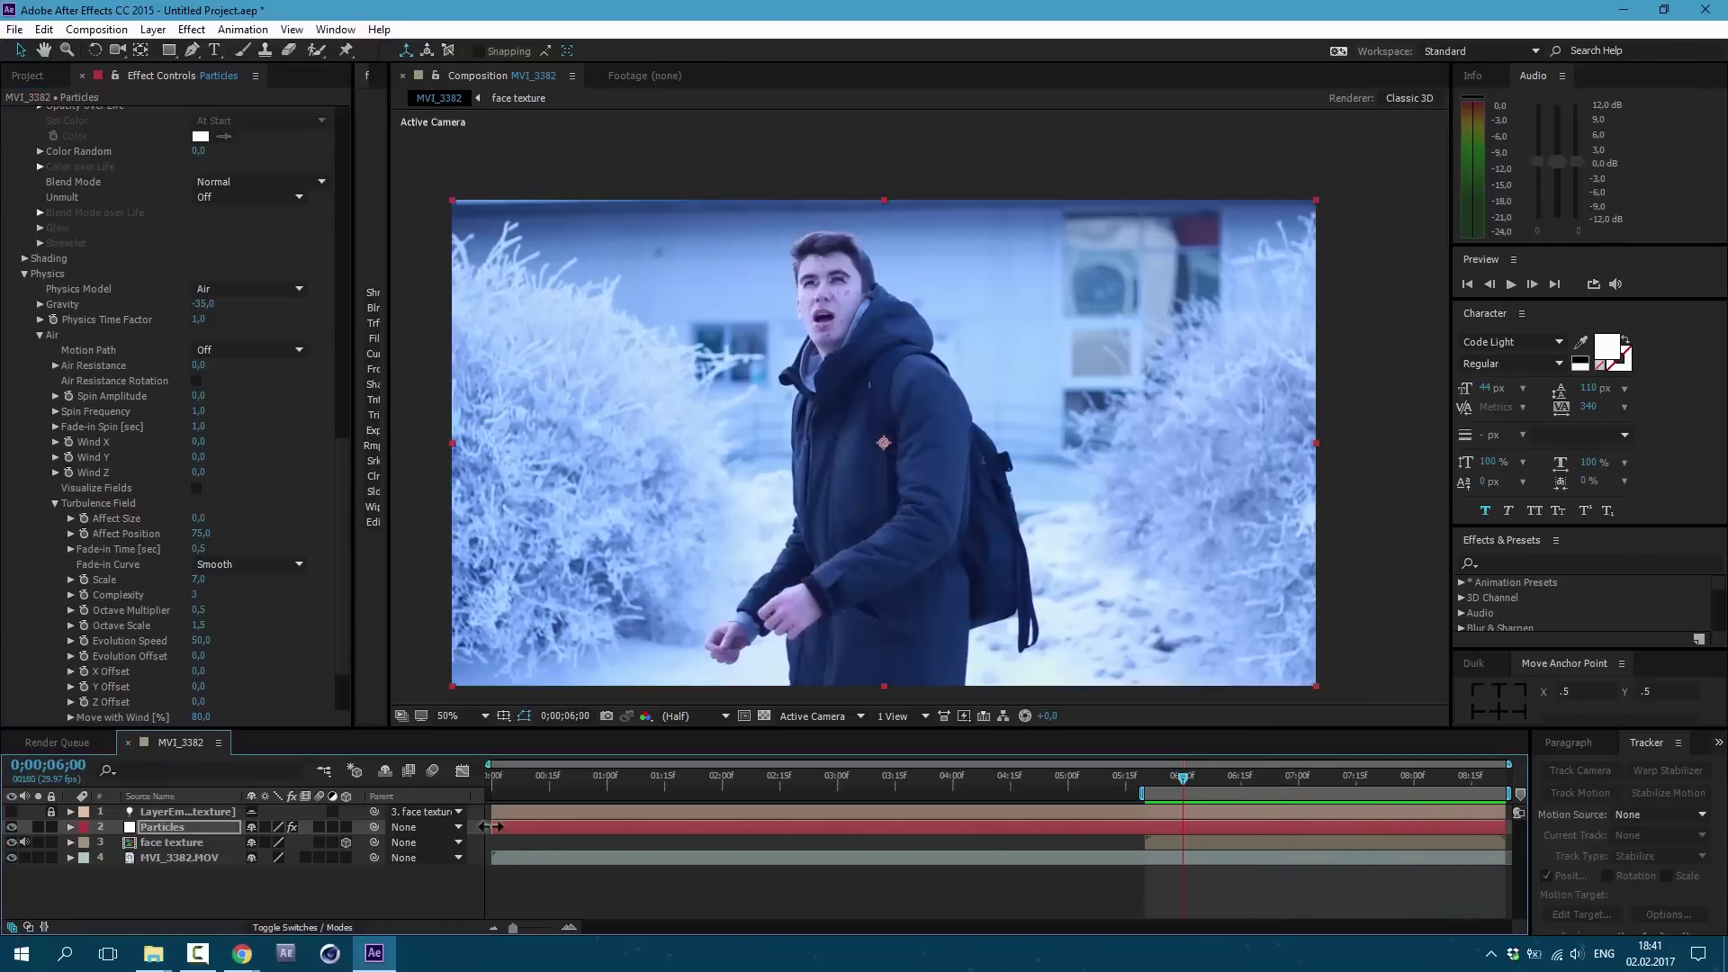
left_click_drag(631, 826, 1283, 827)
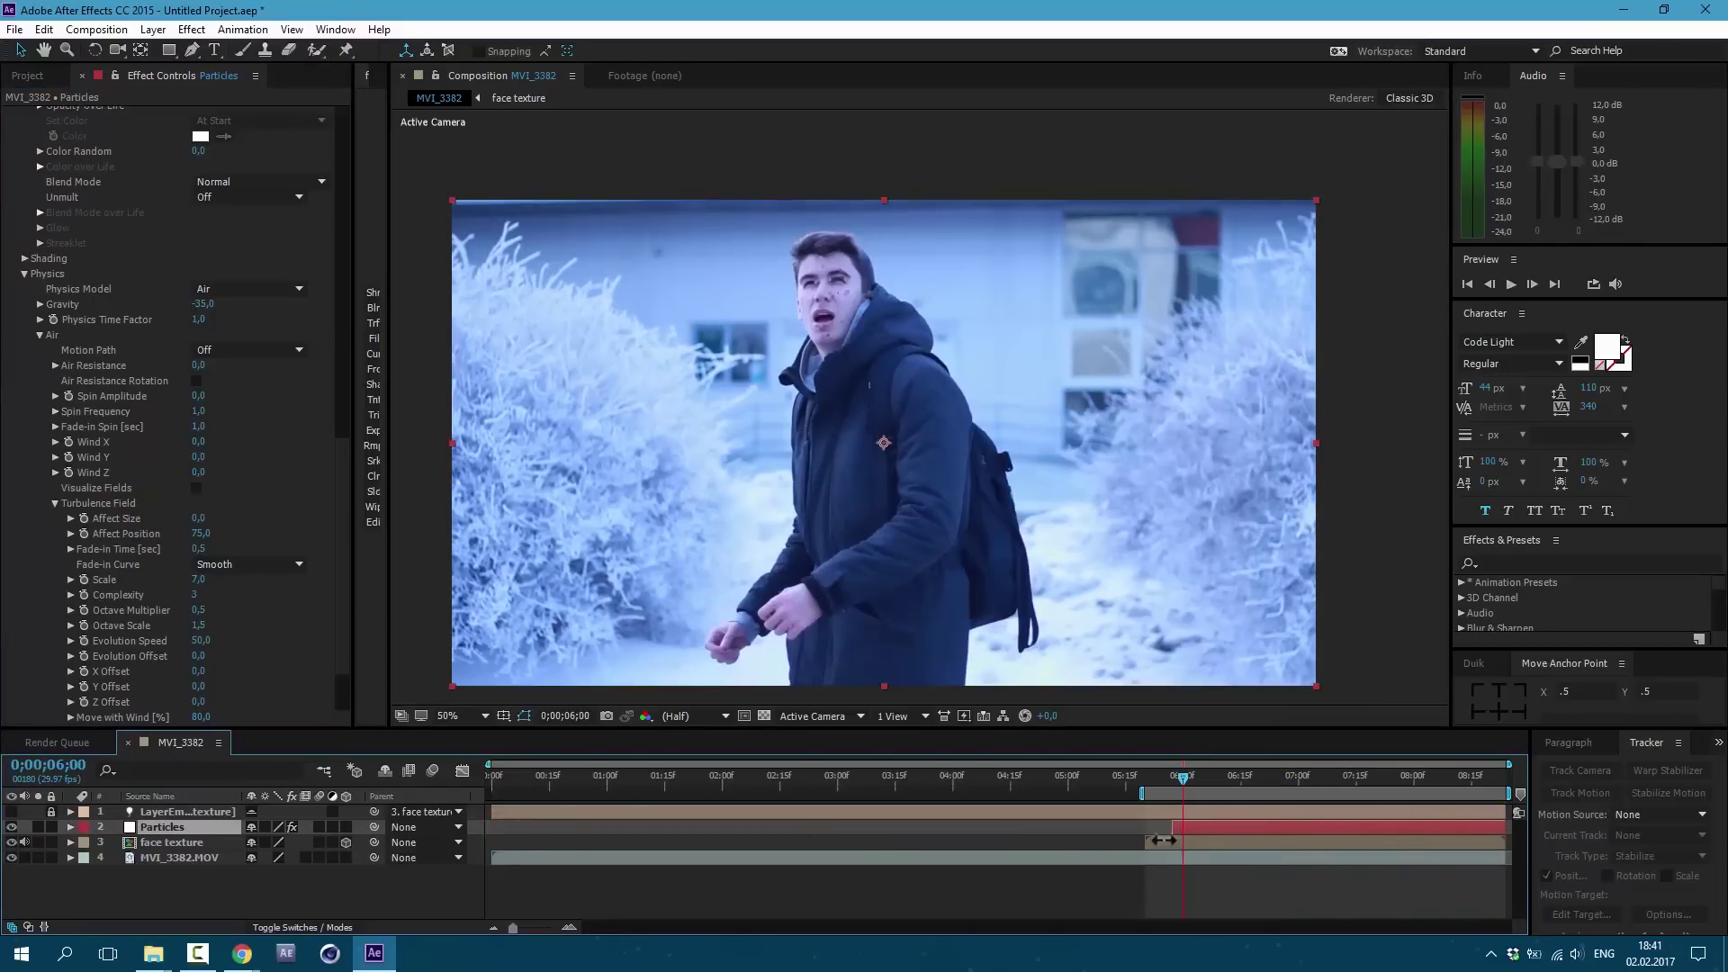
scroll(120, 247, "up", 10)
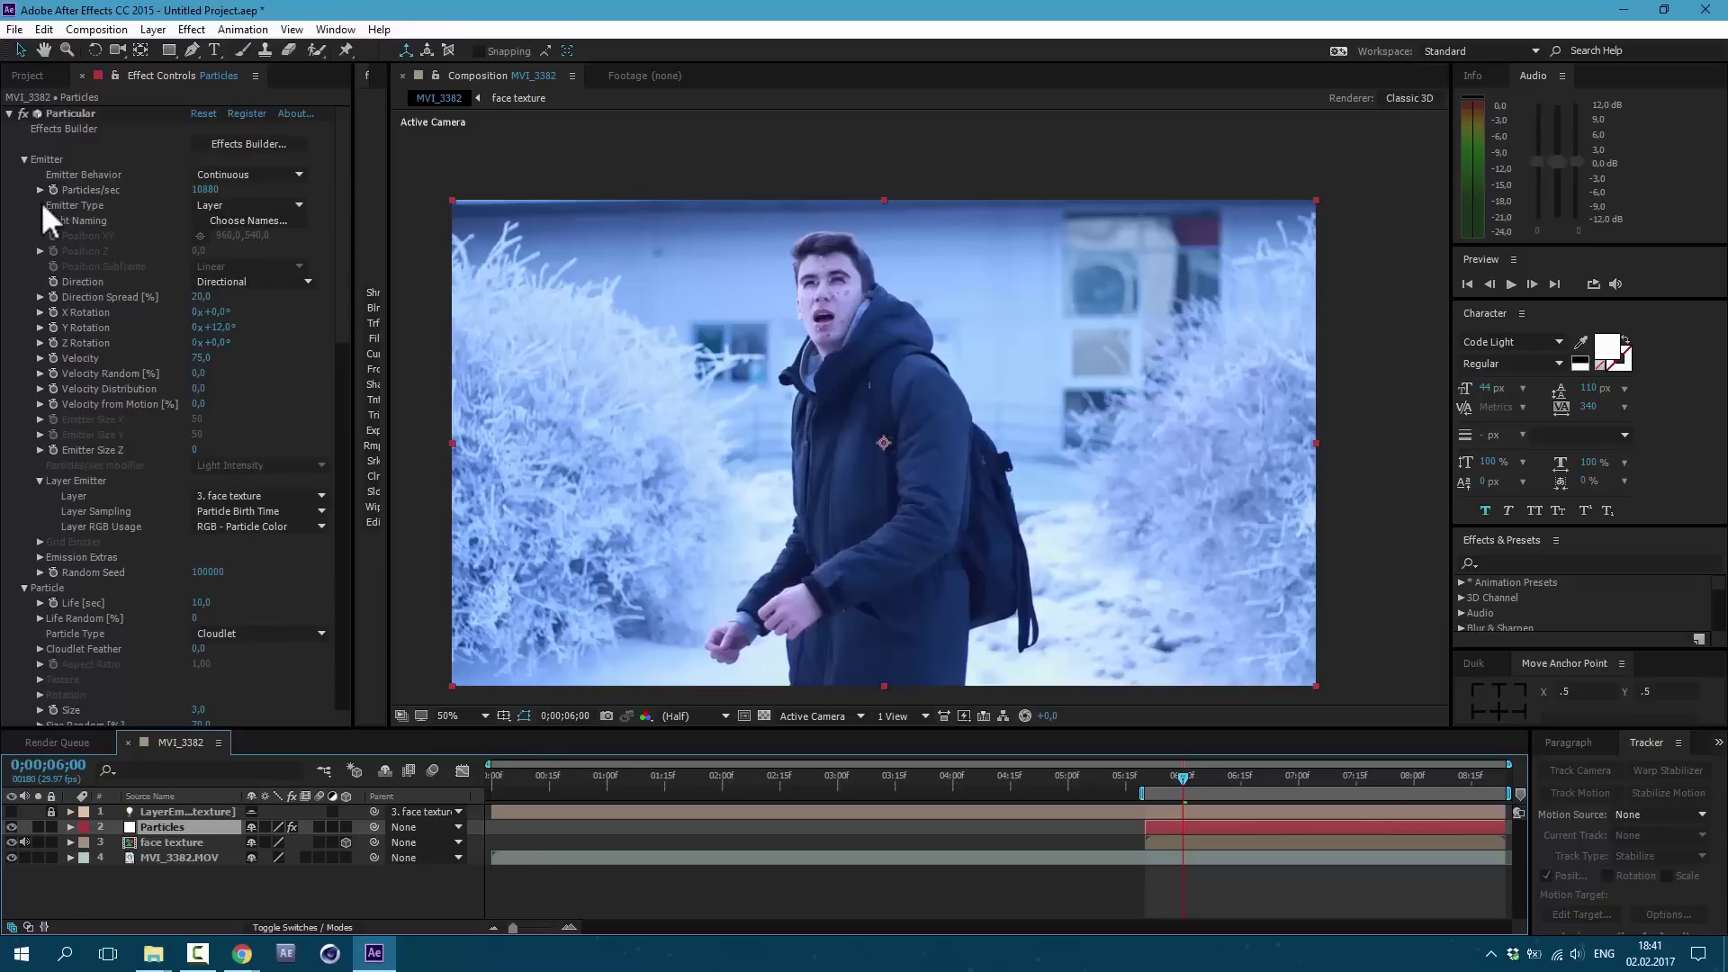
mouse_move(1183, 815)
left_mouse_down()
mouse_move(1352, 808)
mouse_move(1236, 813)
left_mouse_up()
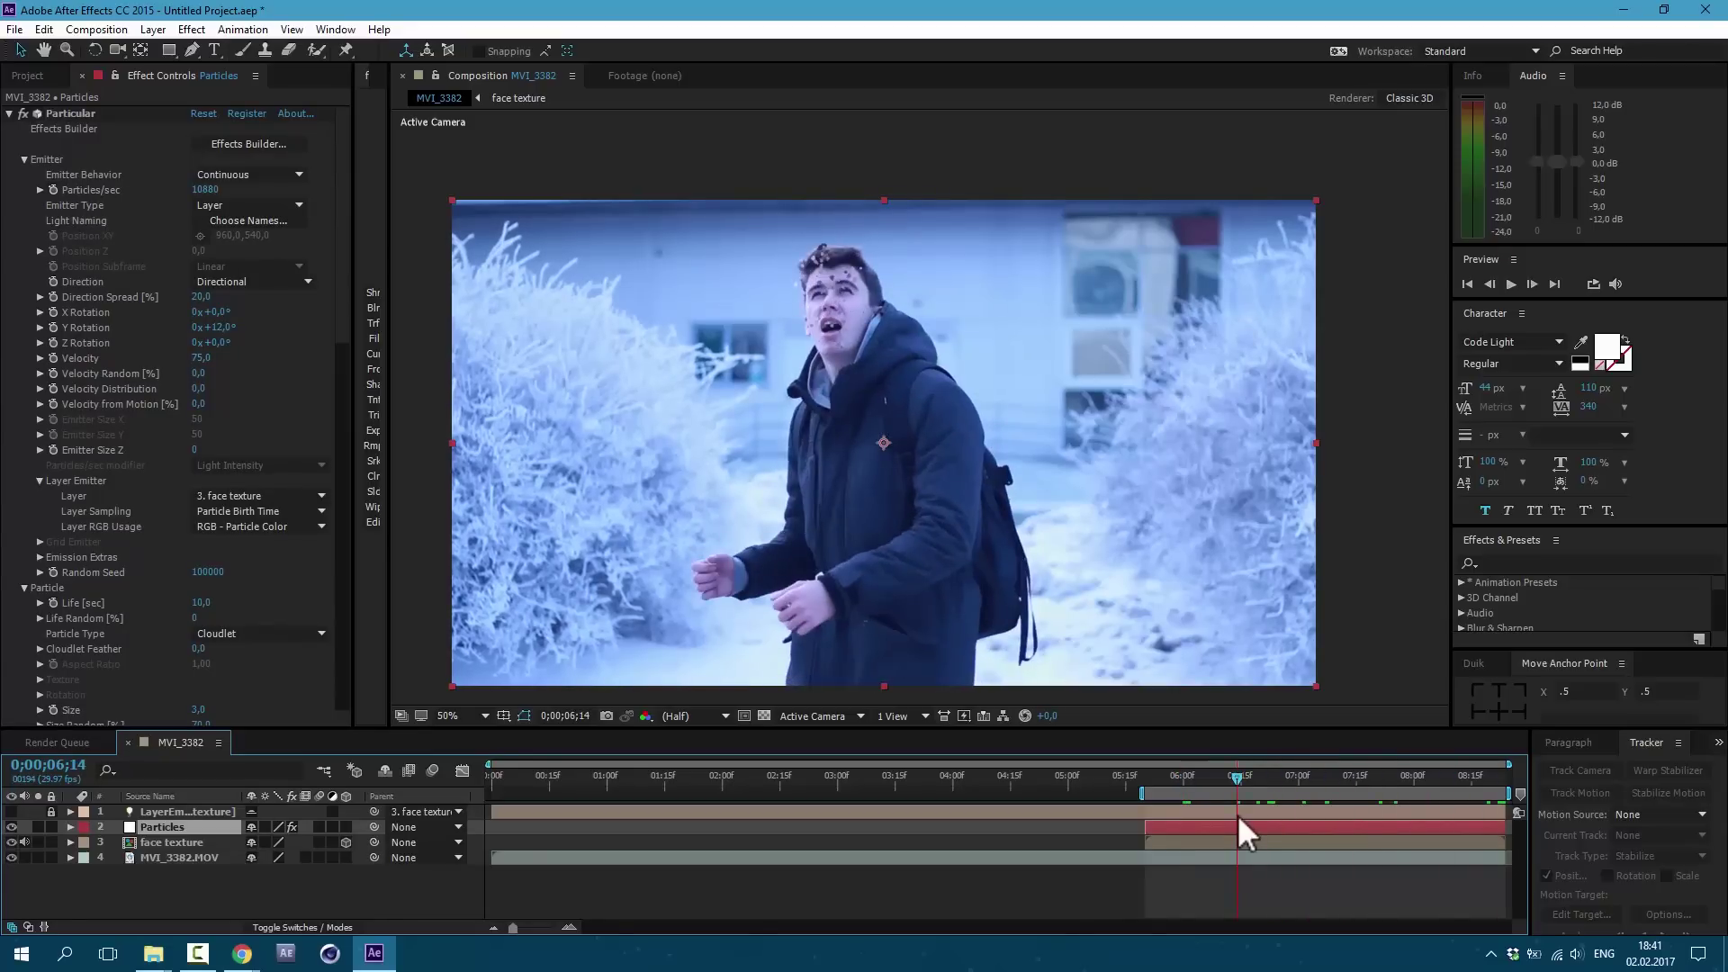
left_click_drag(1238, 815, 1506, 810)
left_click(54, 191)
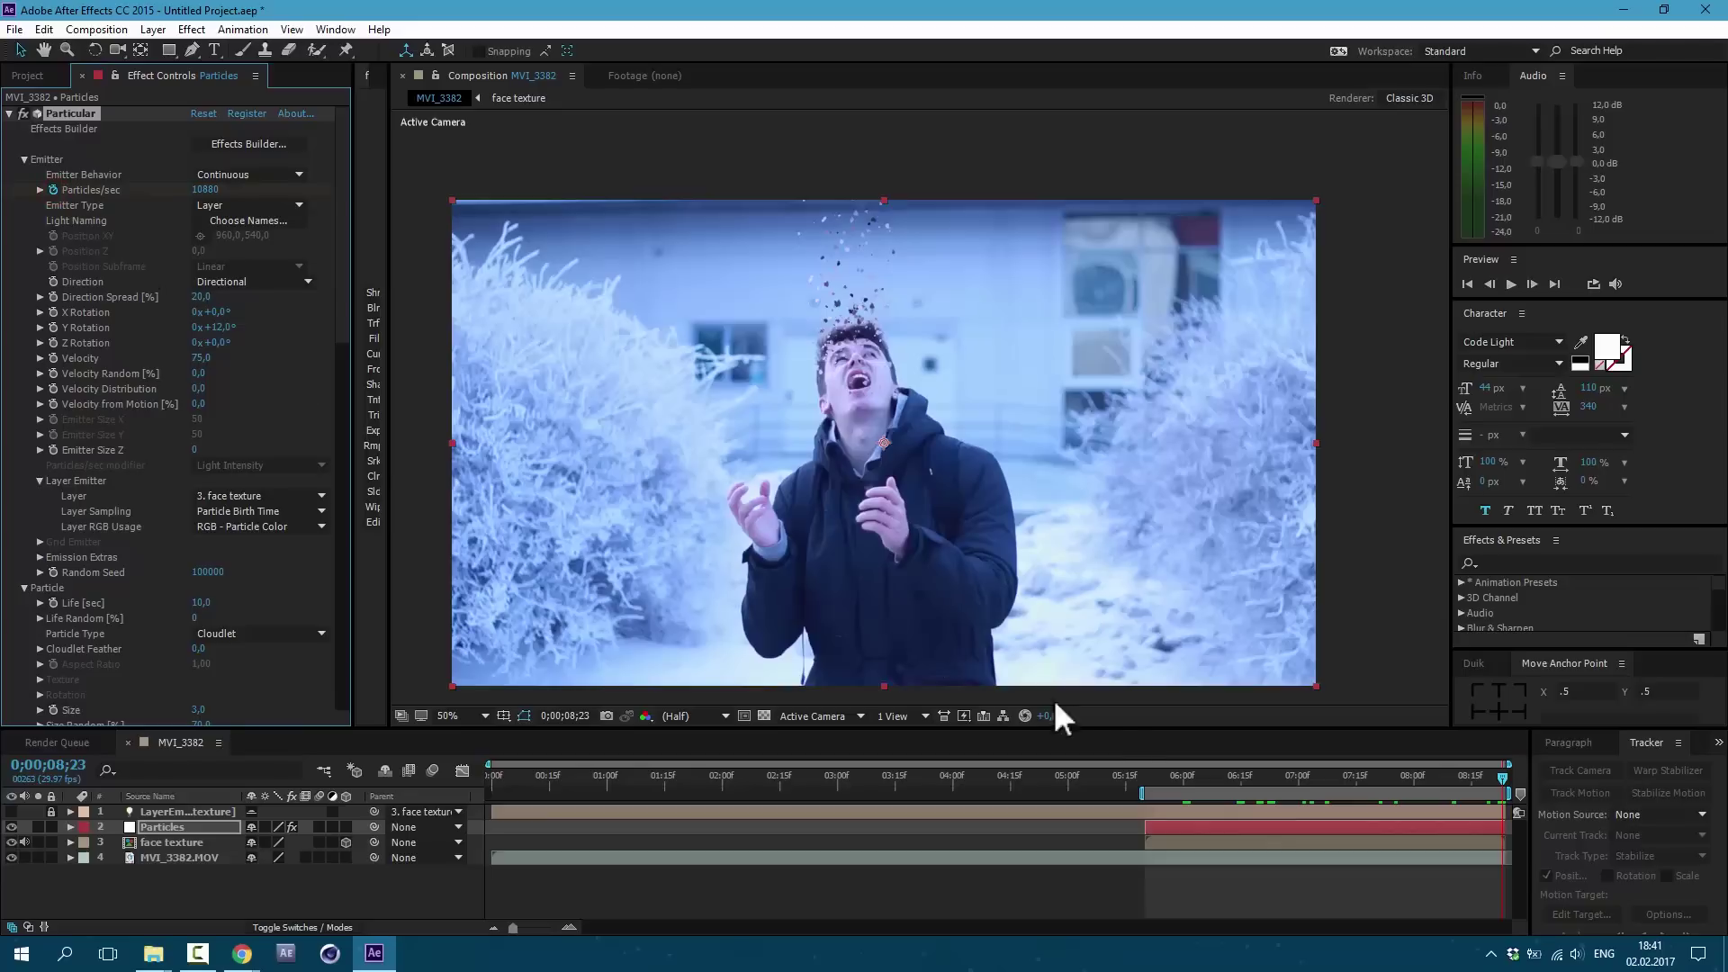
key("u")
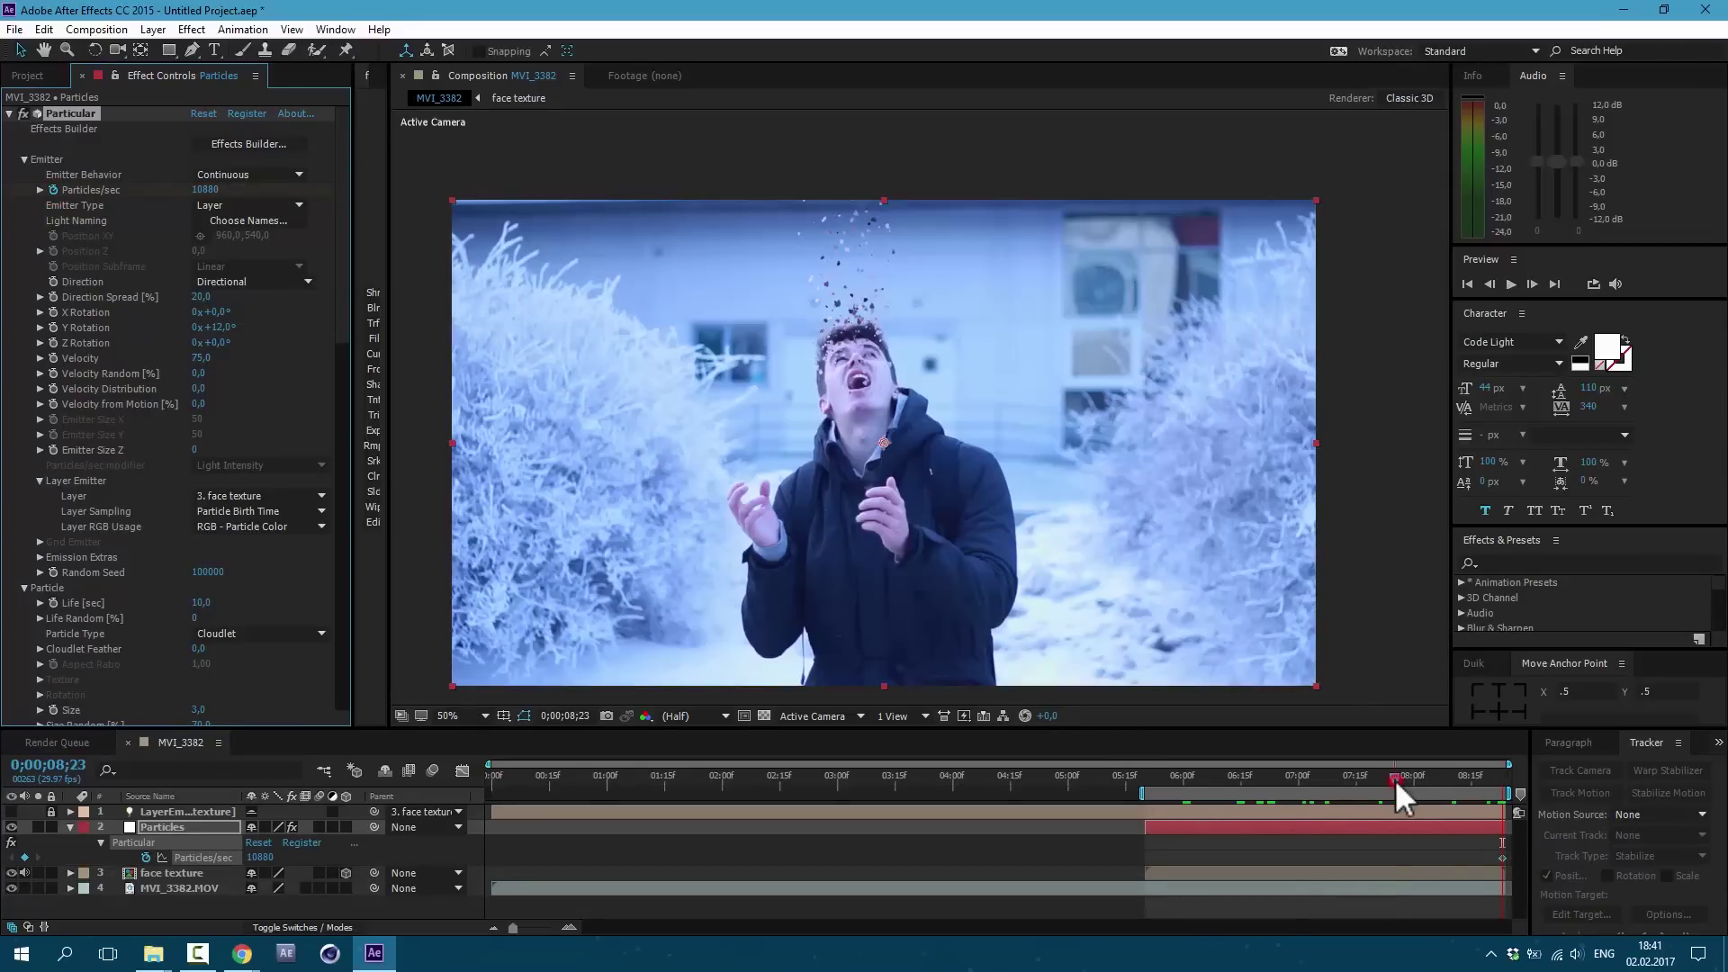
Key Particles/sec to 20000 late and 1000 at the 5;20 keyframe, then preview.
left_click_drag(1394, 779, 1148, 797)
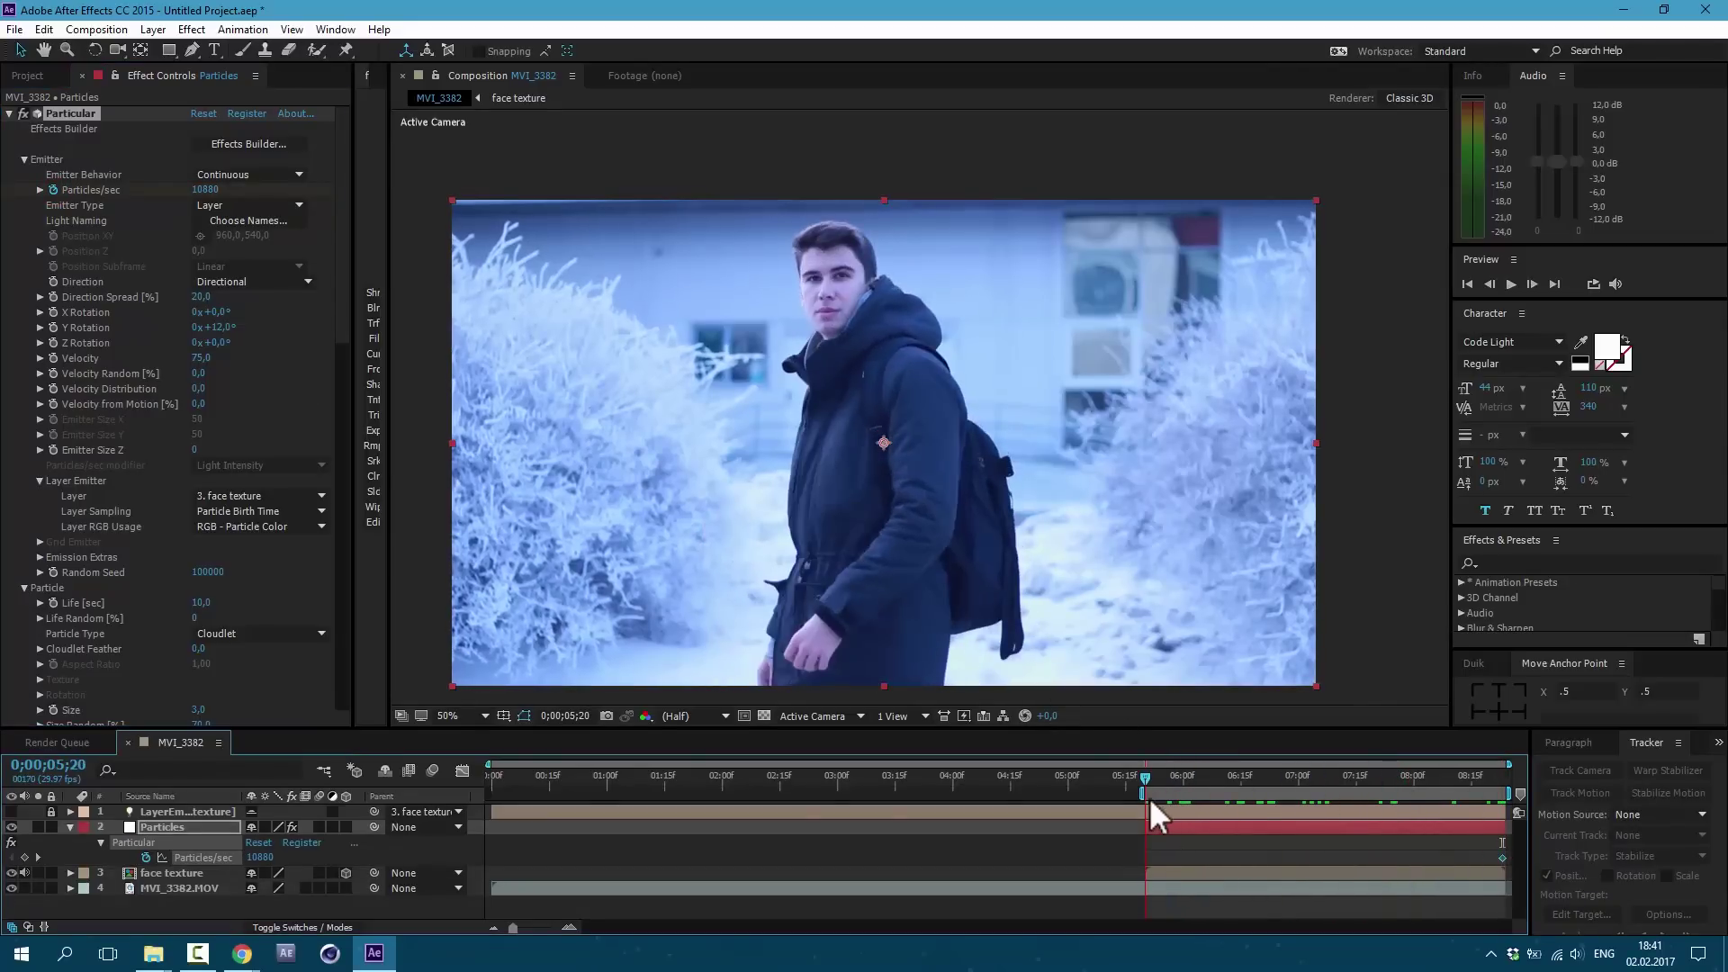
left_click(210, 191)
type("00")
key("Return")
key("space")
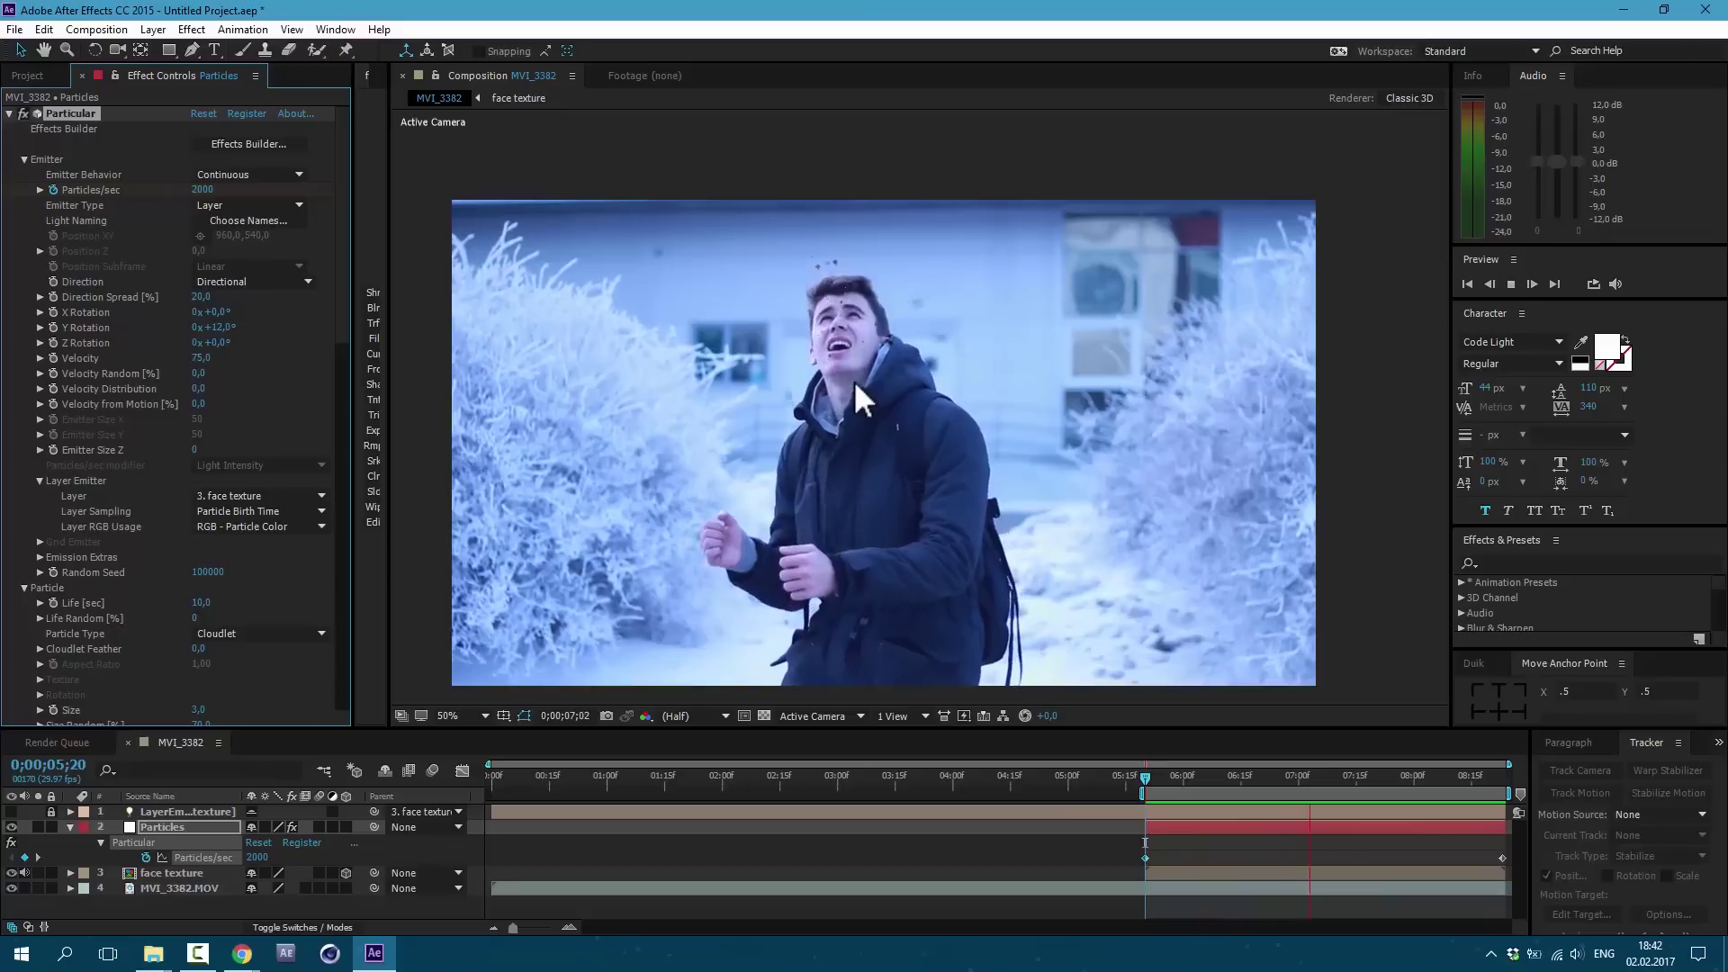
left_click(210, 191)
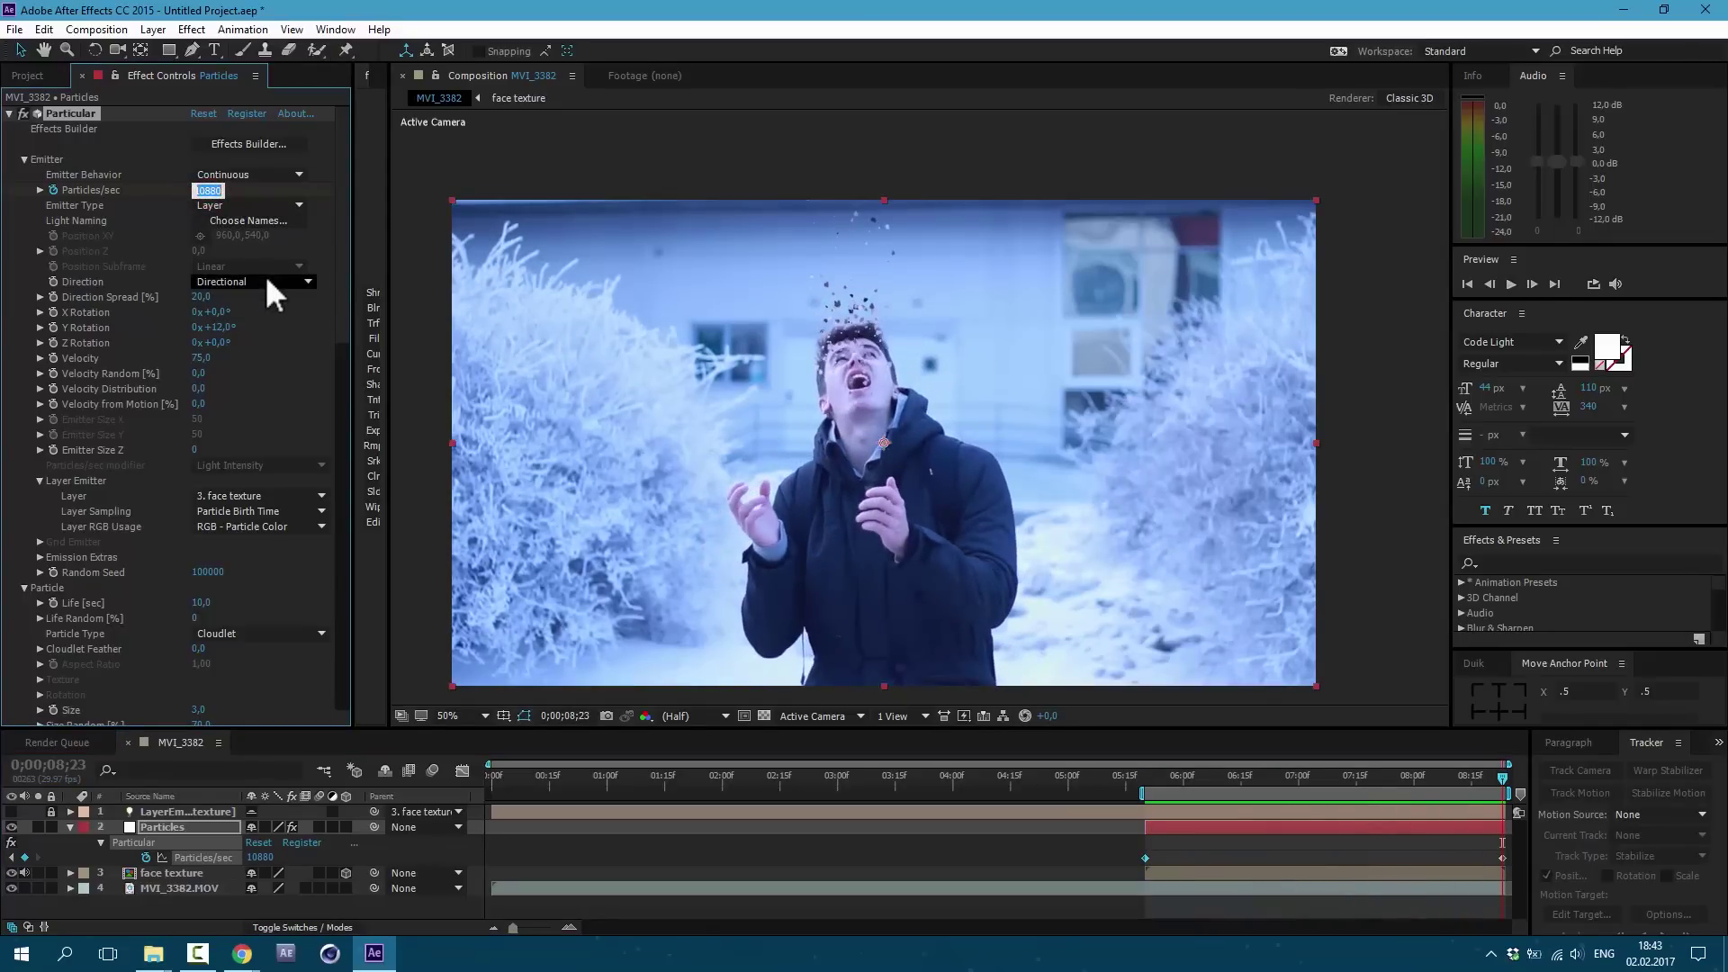
type("20000")
key("Return")
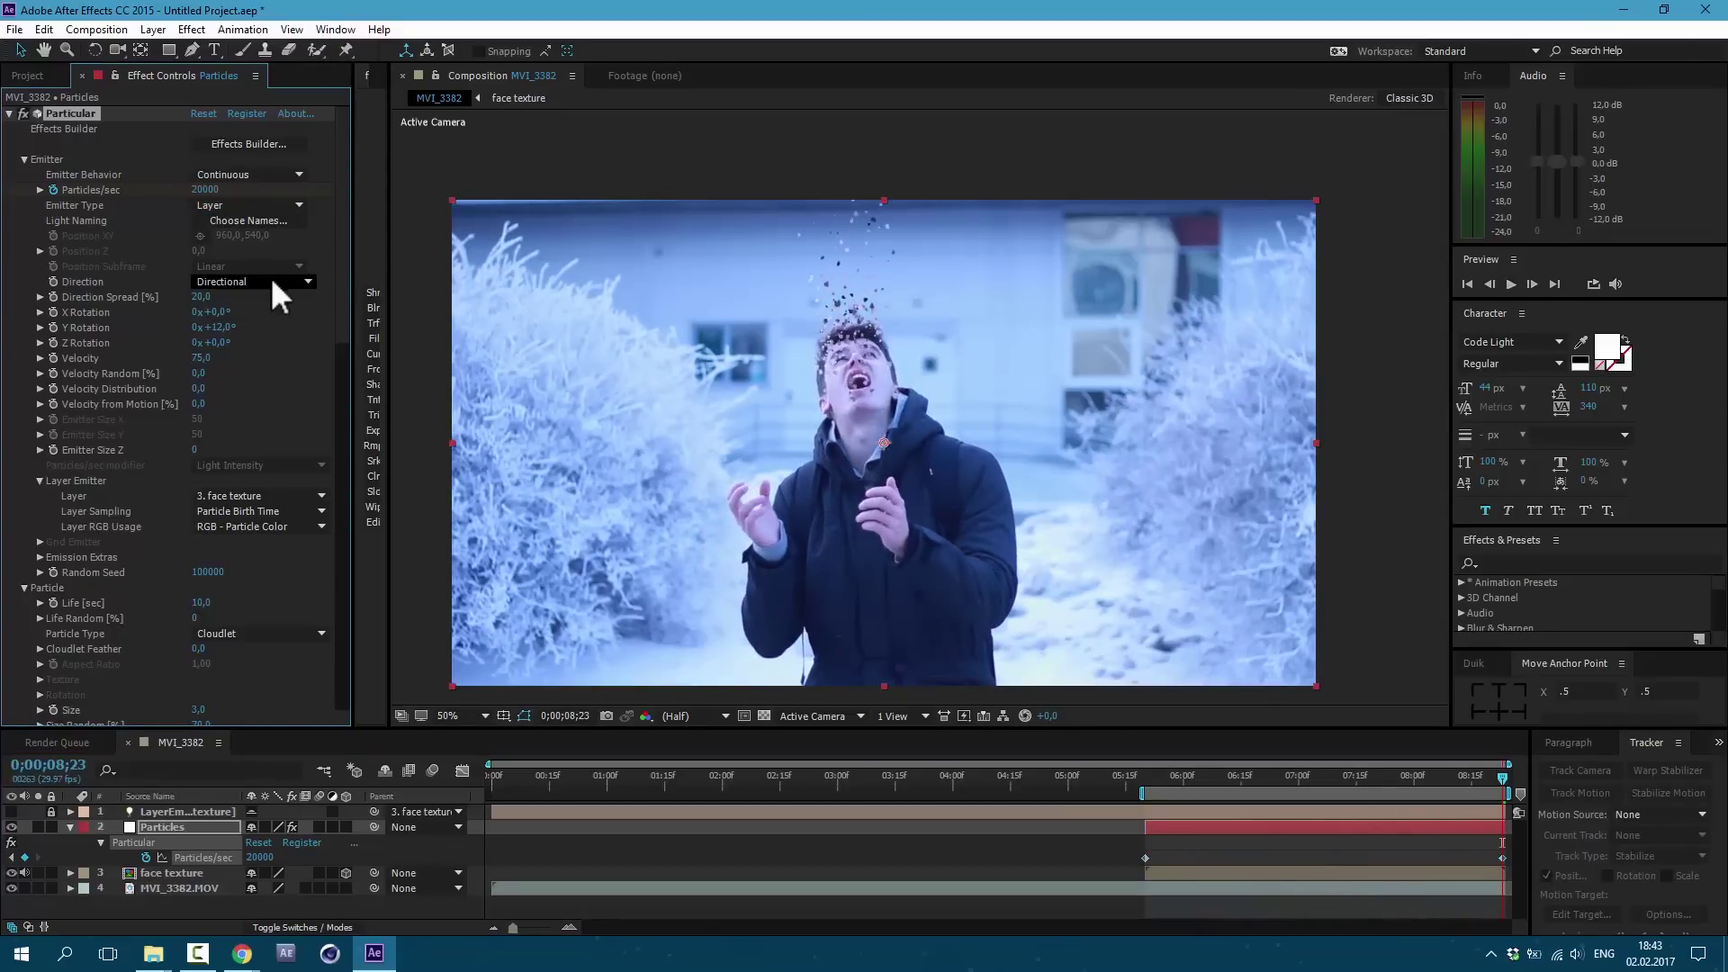
key("j")
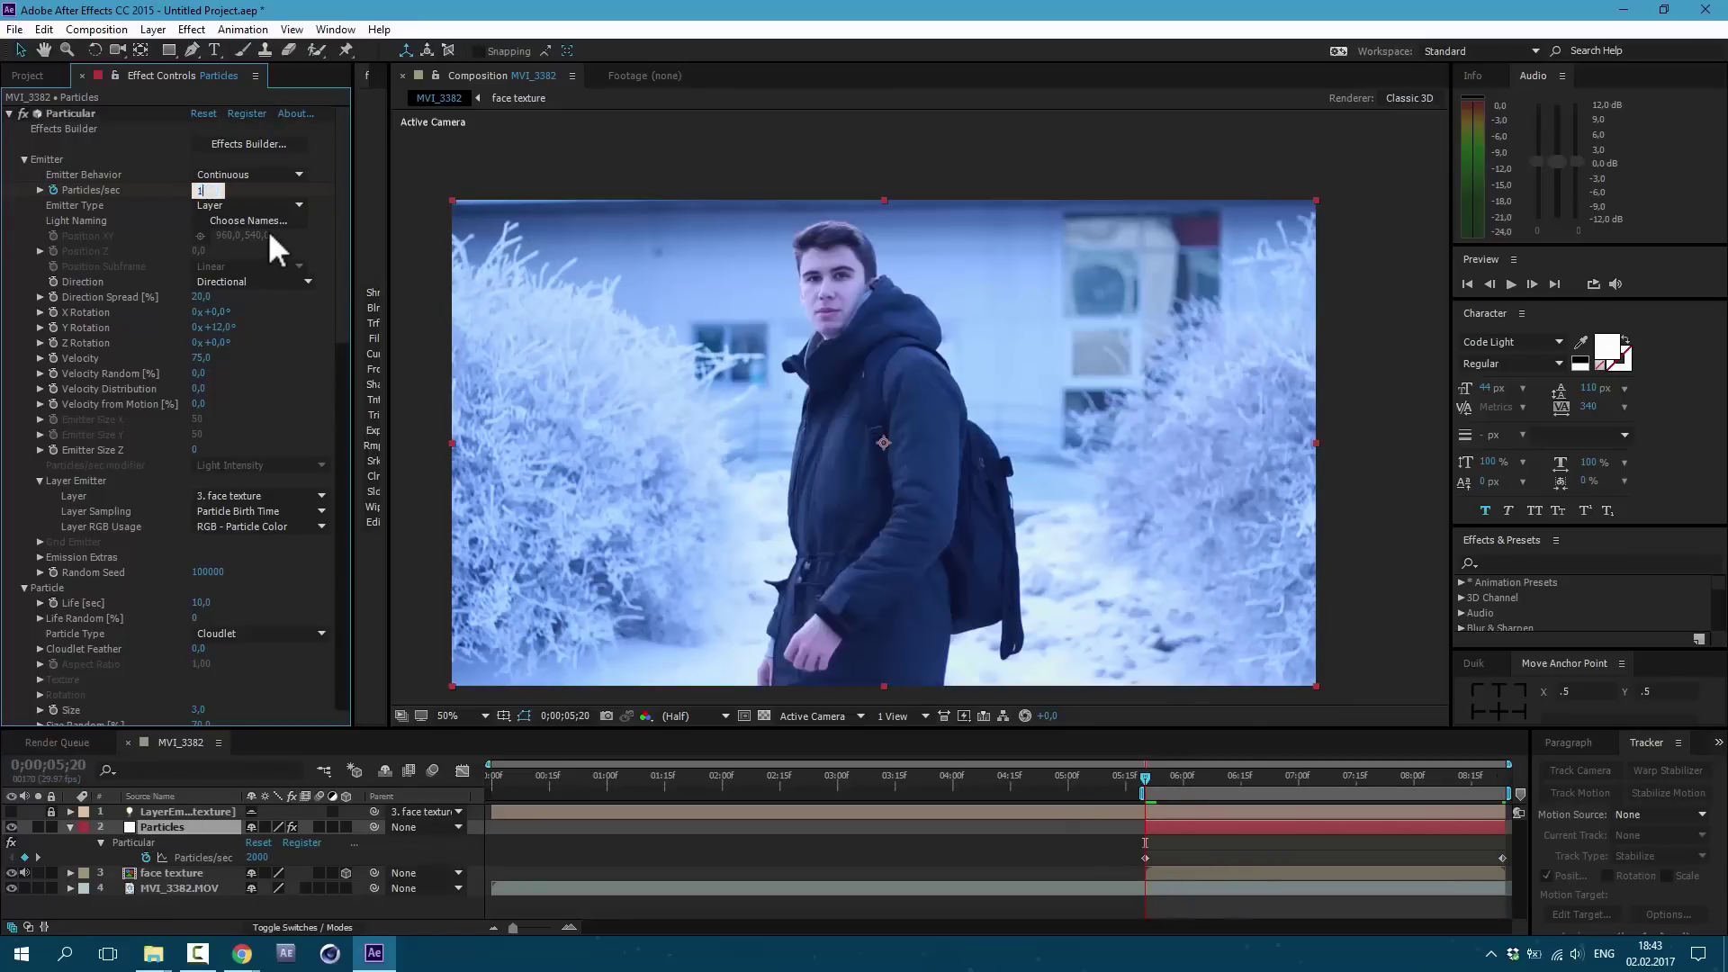
type("1000")
key("Return")
key("space")
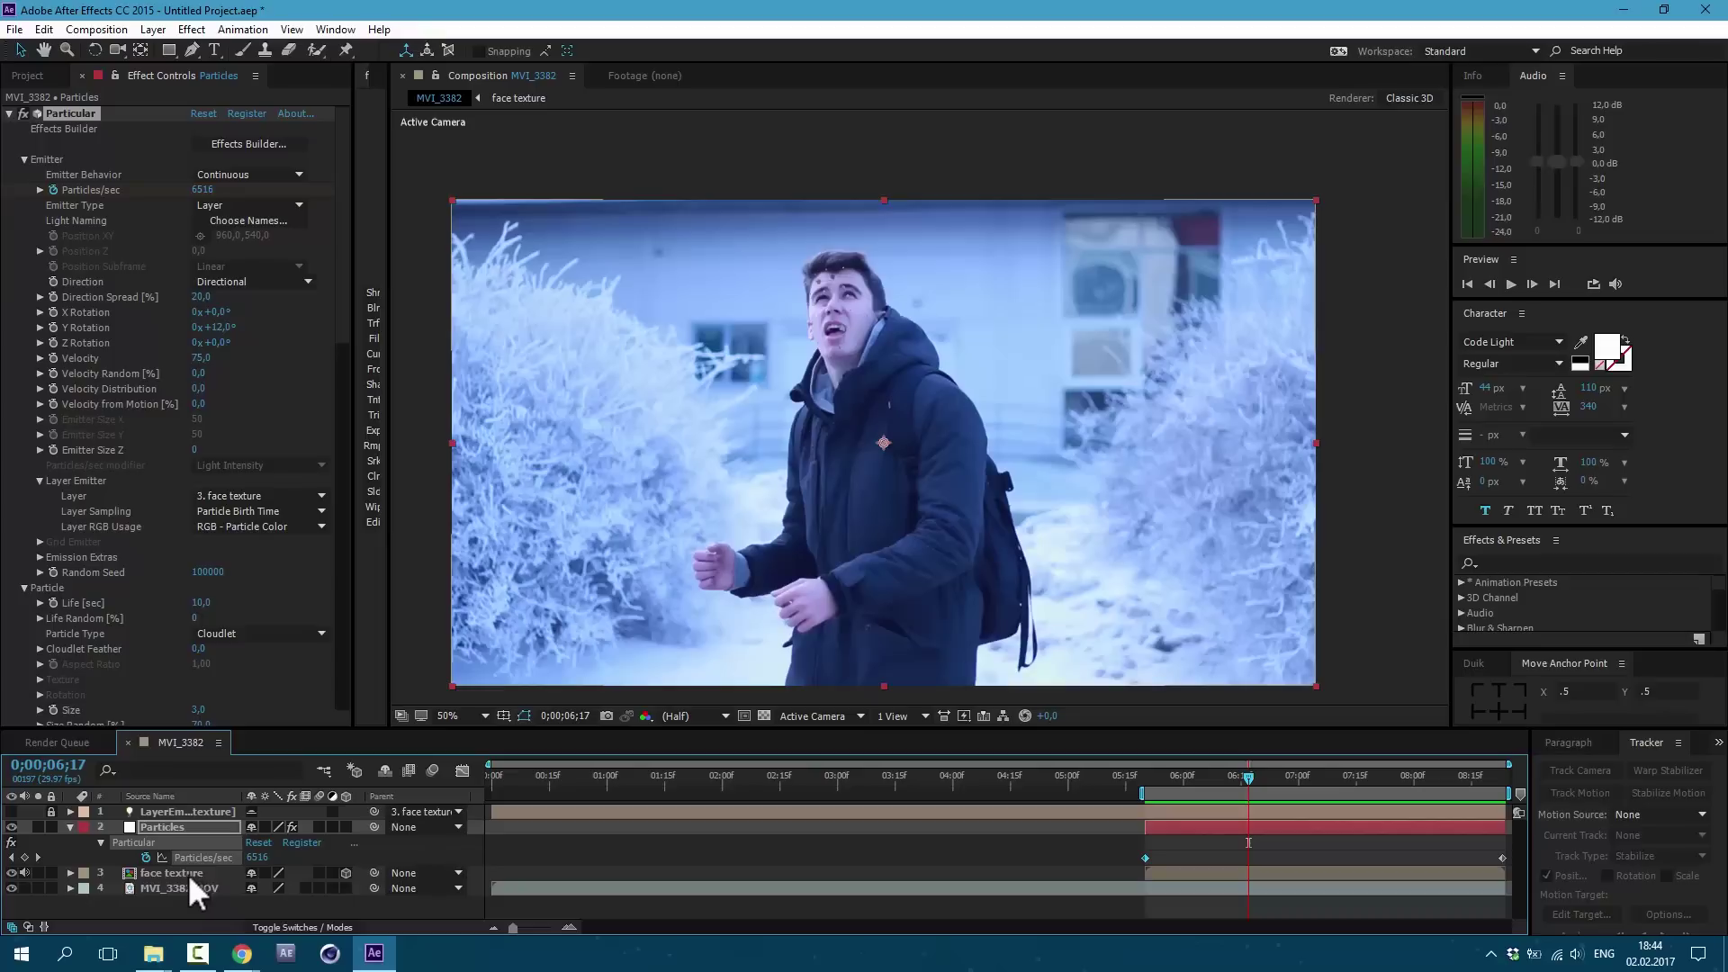
Open the face texture comp and set Mask 1's mode to None.
double_click(185, 874)
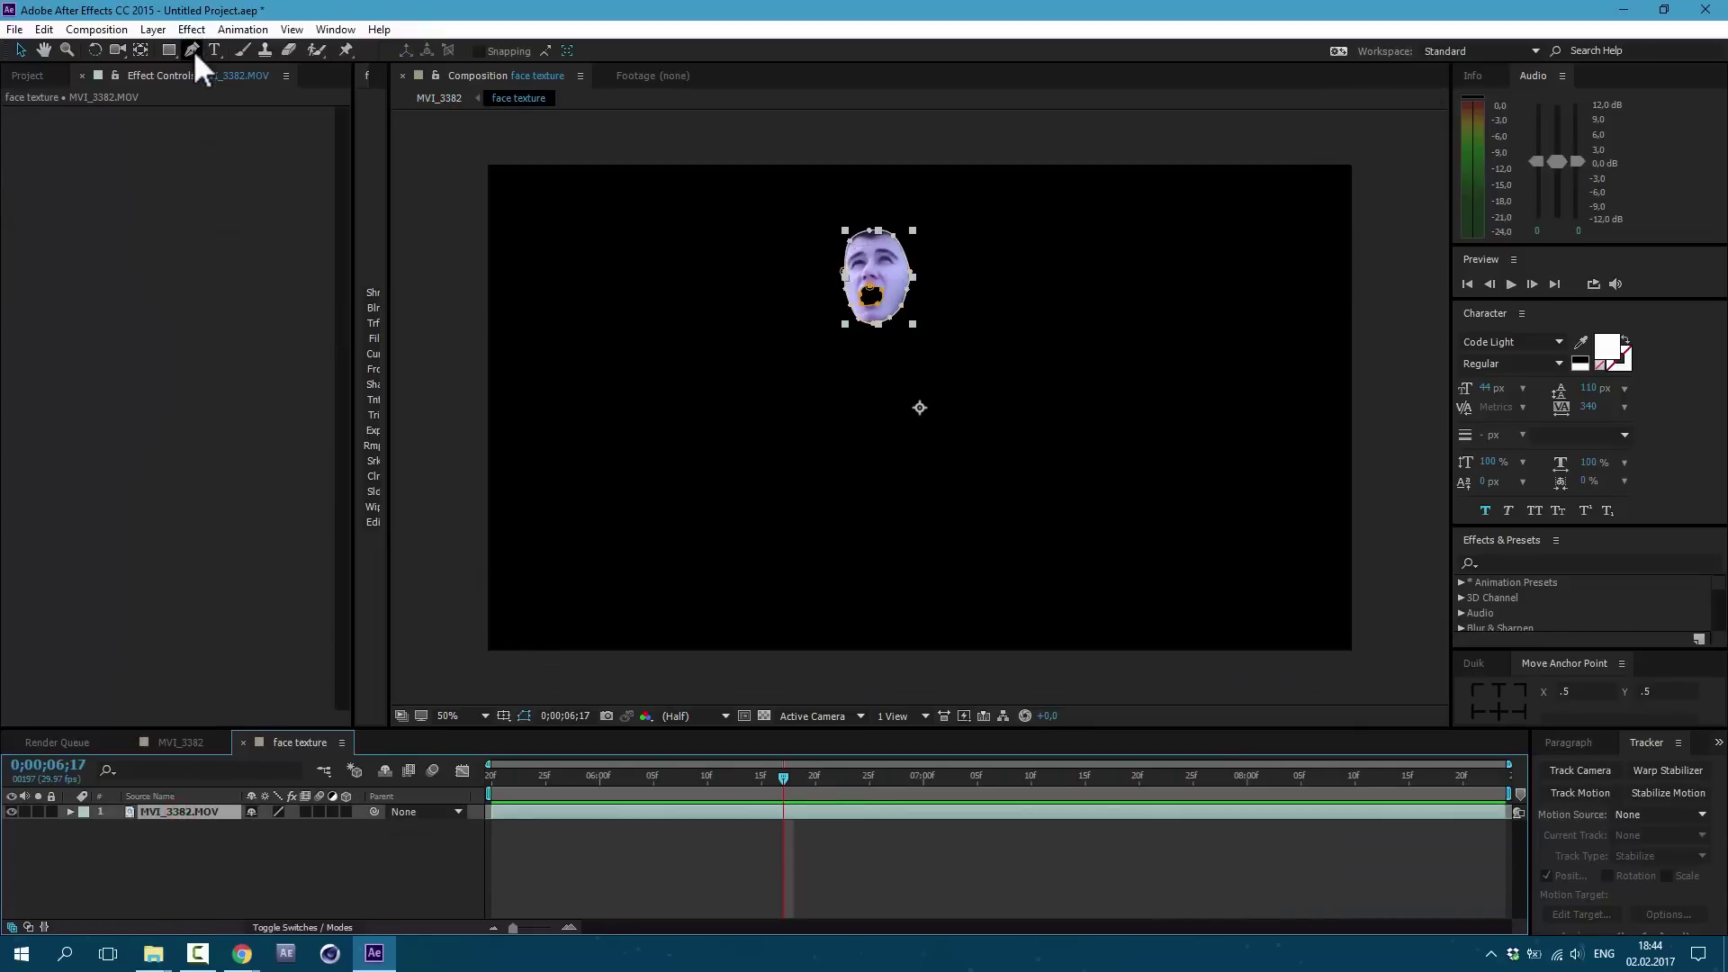
key("m")
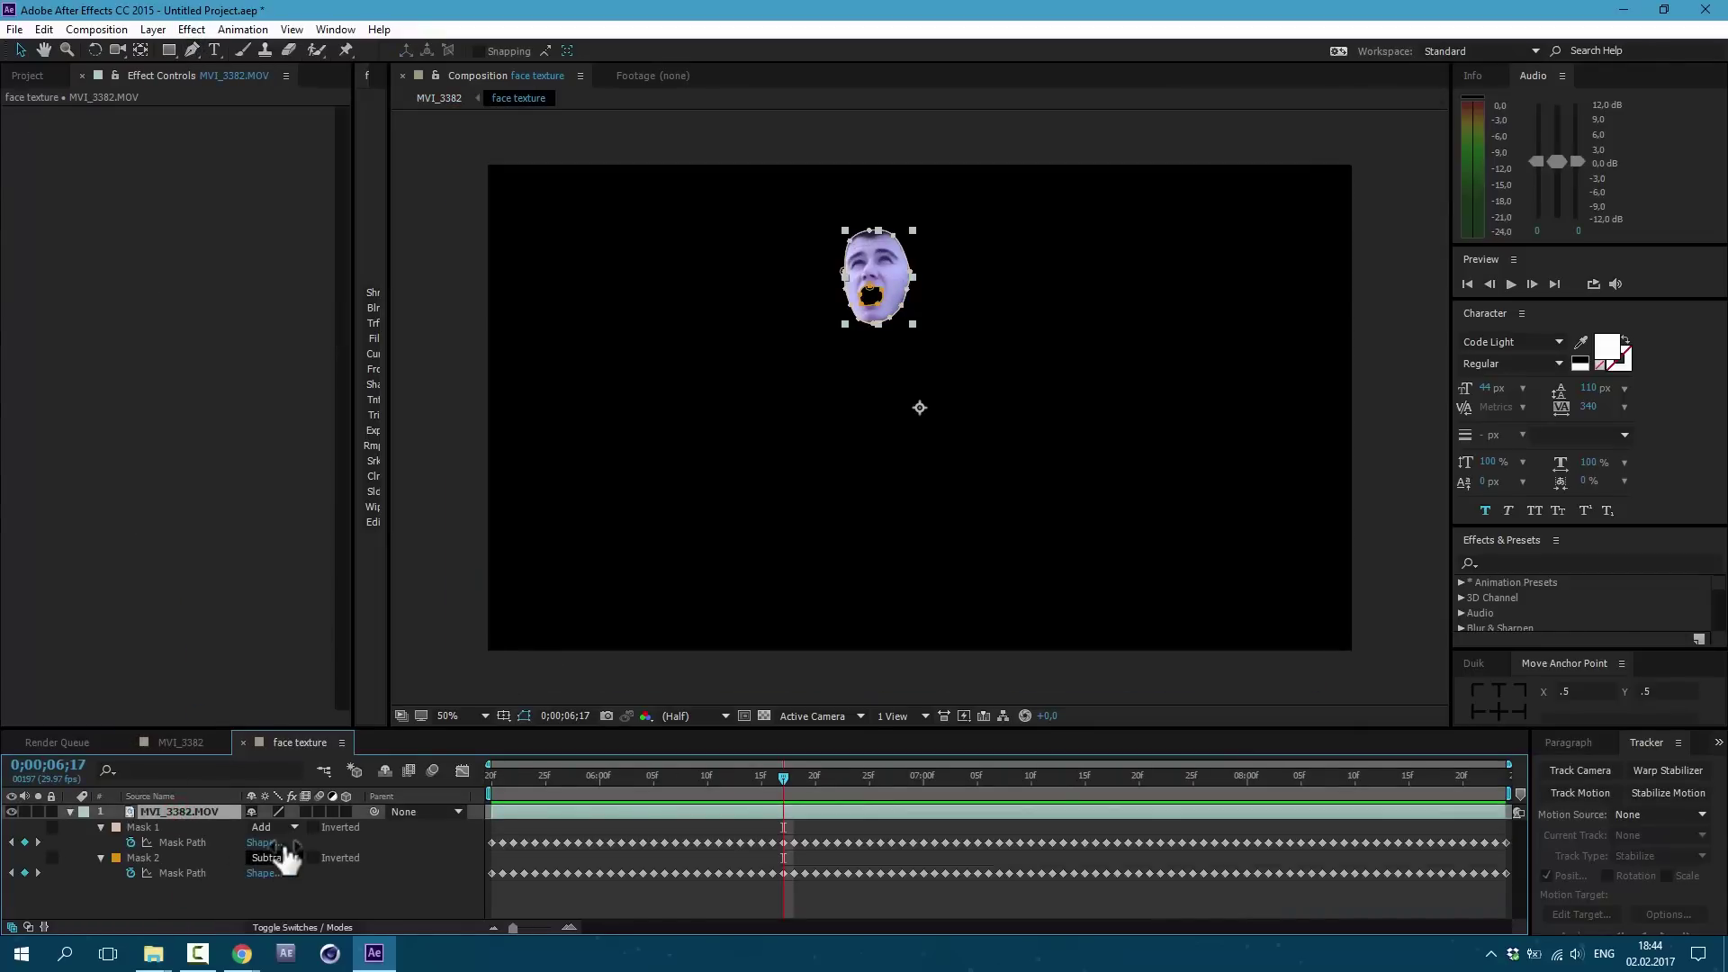
left_click(268, 825)
left_click(306, 690)
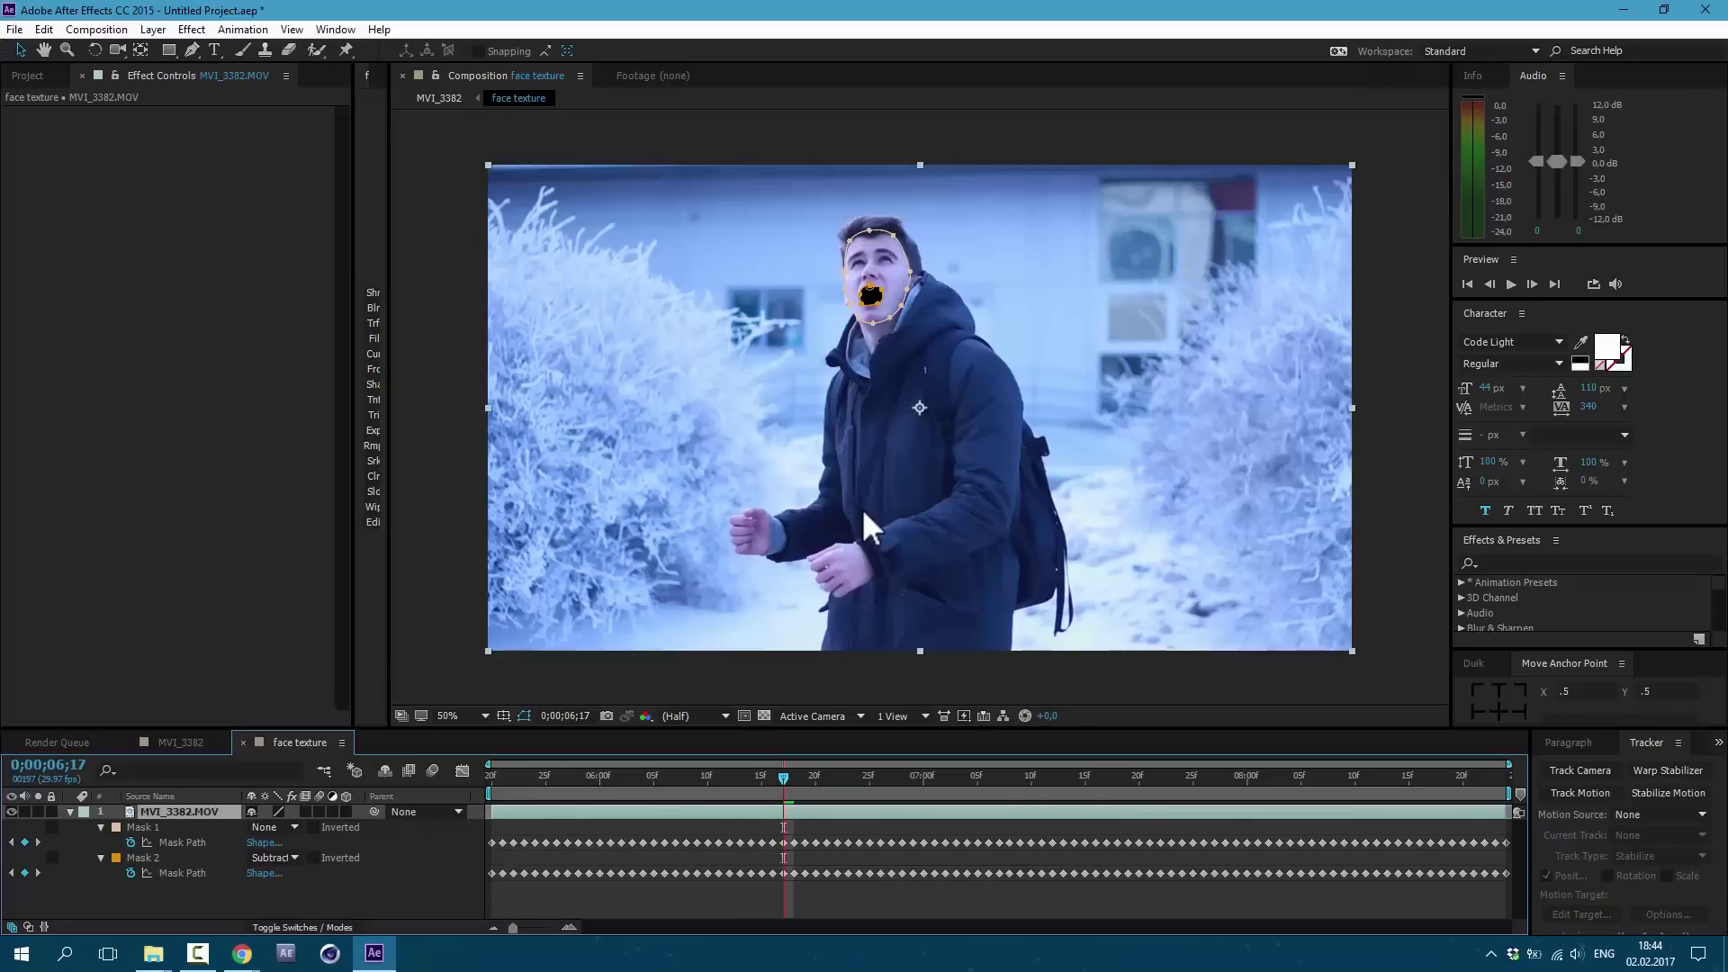
Draw a RotoBezier Mask 3 around the shoulders and chest, then set Mask 1 back to Add.
left_click(198, 54)
left_click(841, 368)
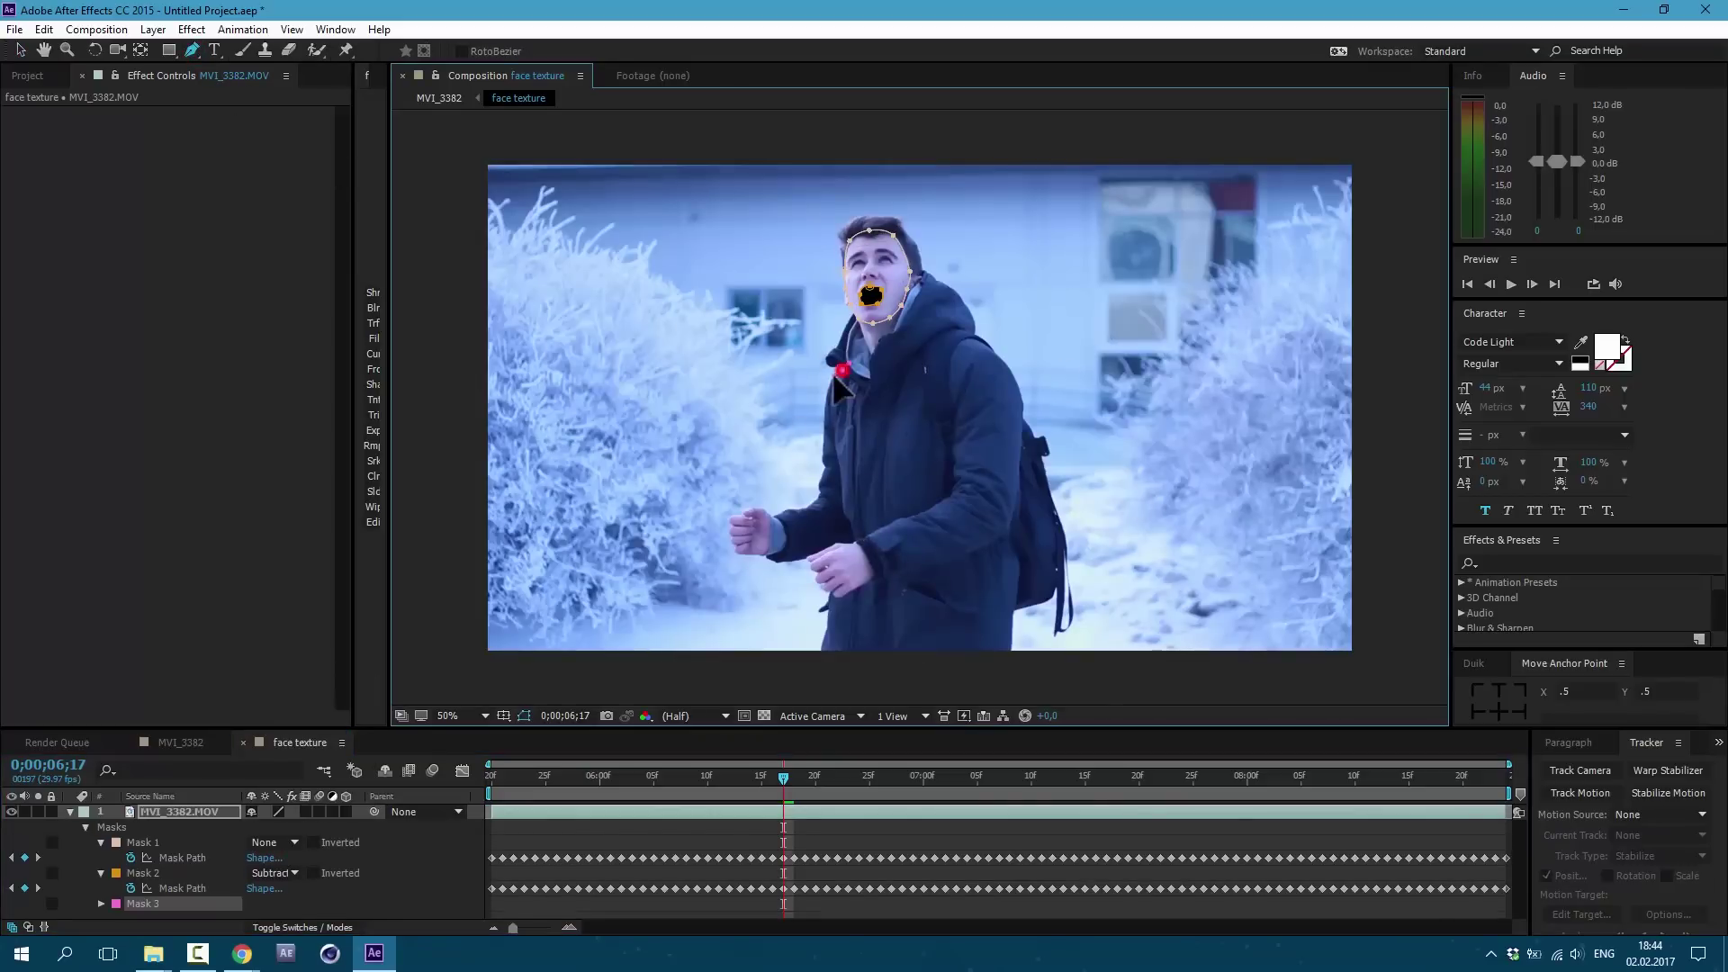
left_click(816, 450)
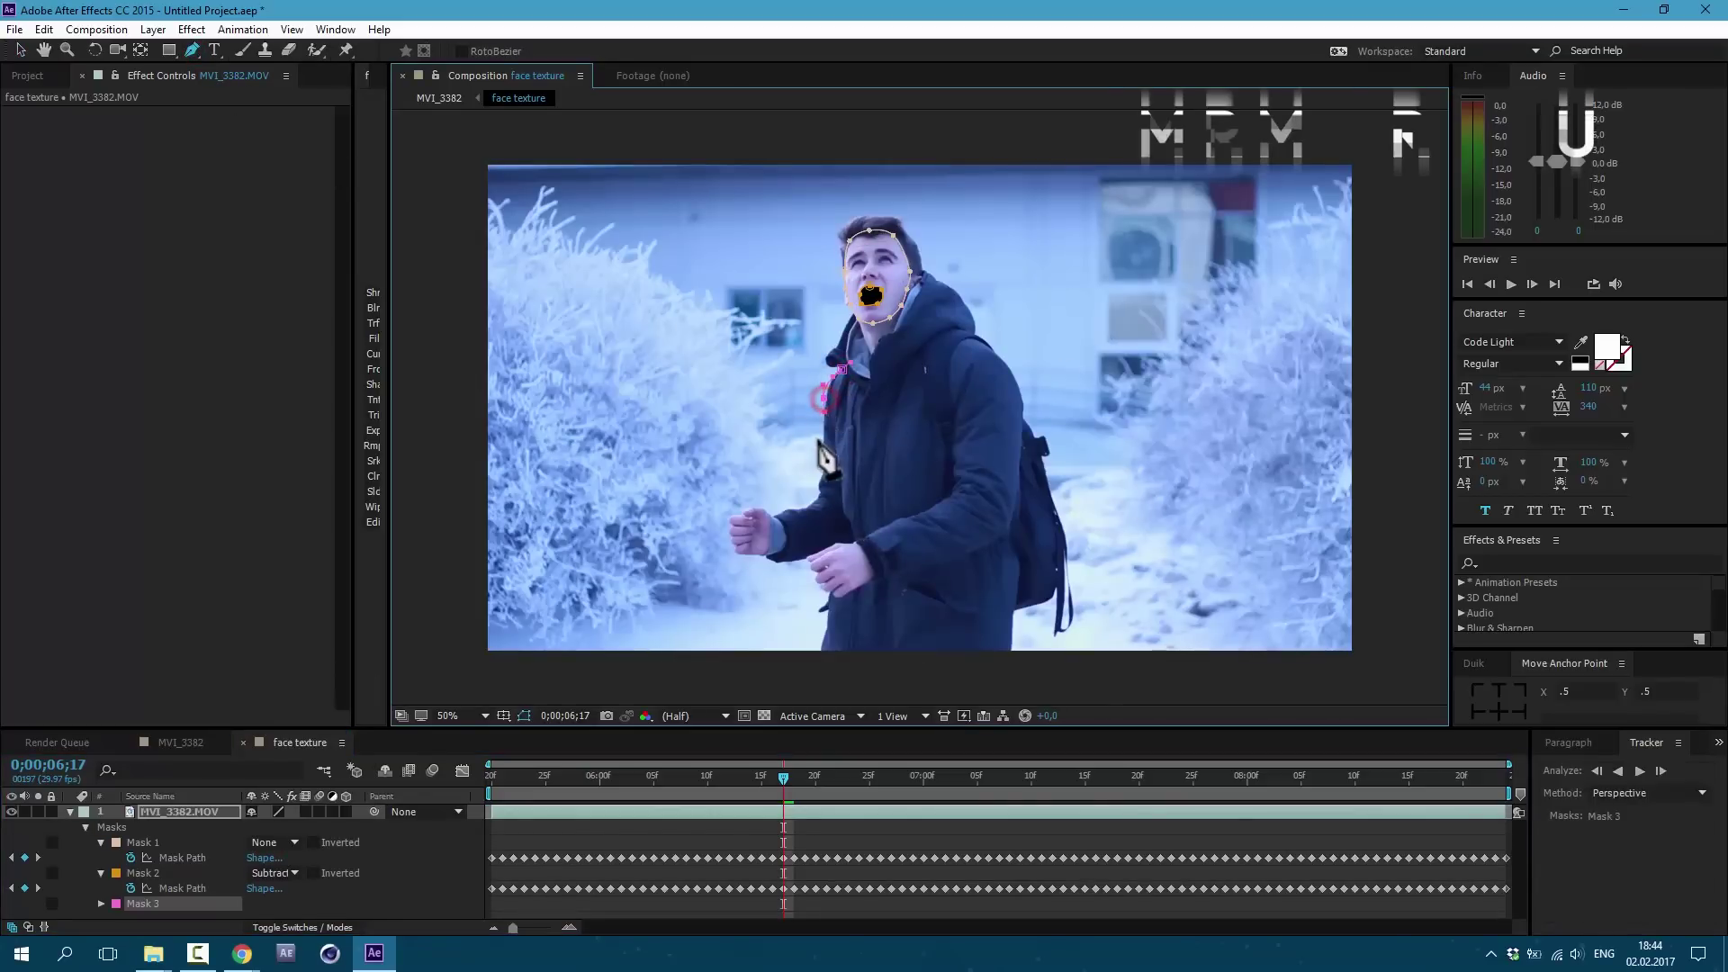
left_click(878, 401)
left_click(969, 407)
left_click(996, 442)
left_click(1013, 406)
left_click(994, 348)
left_click(928, 323)
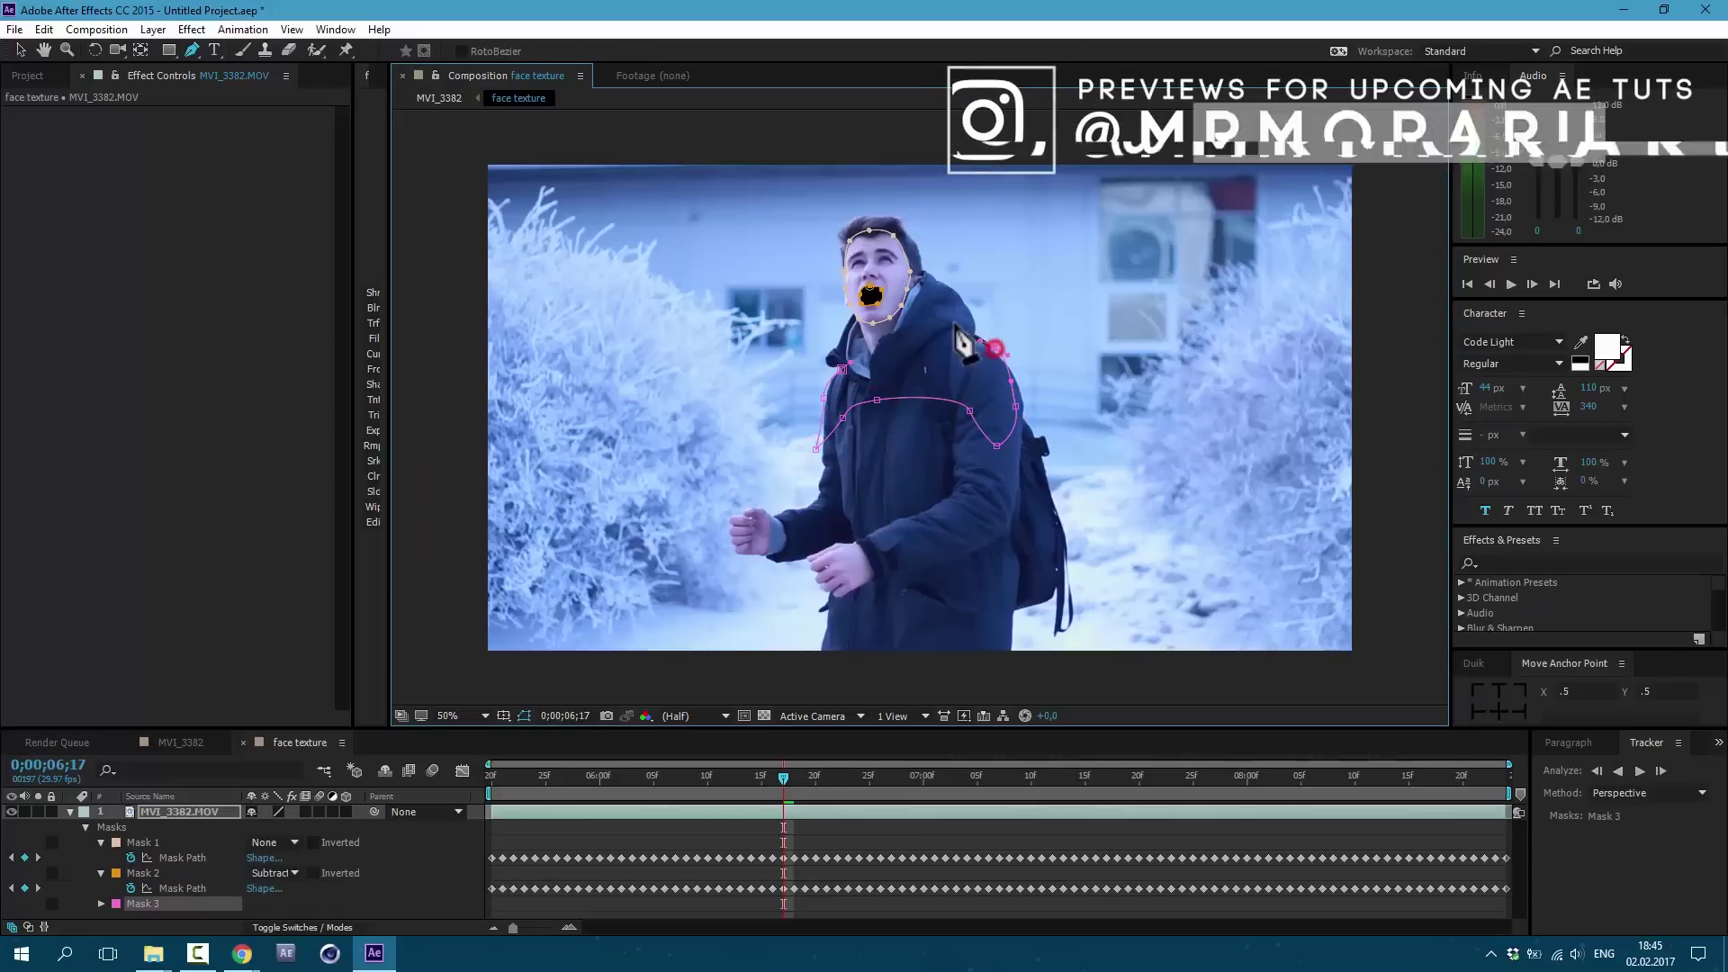
left_click(841, 365)
left_click(267, 840)
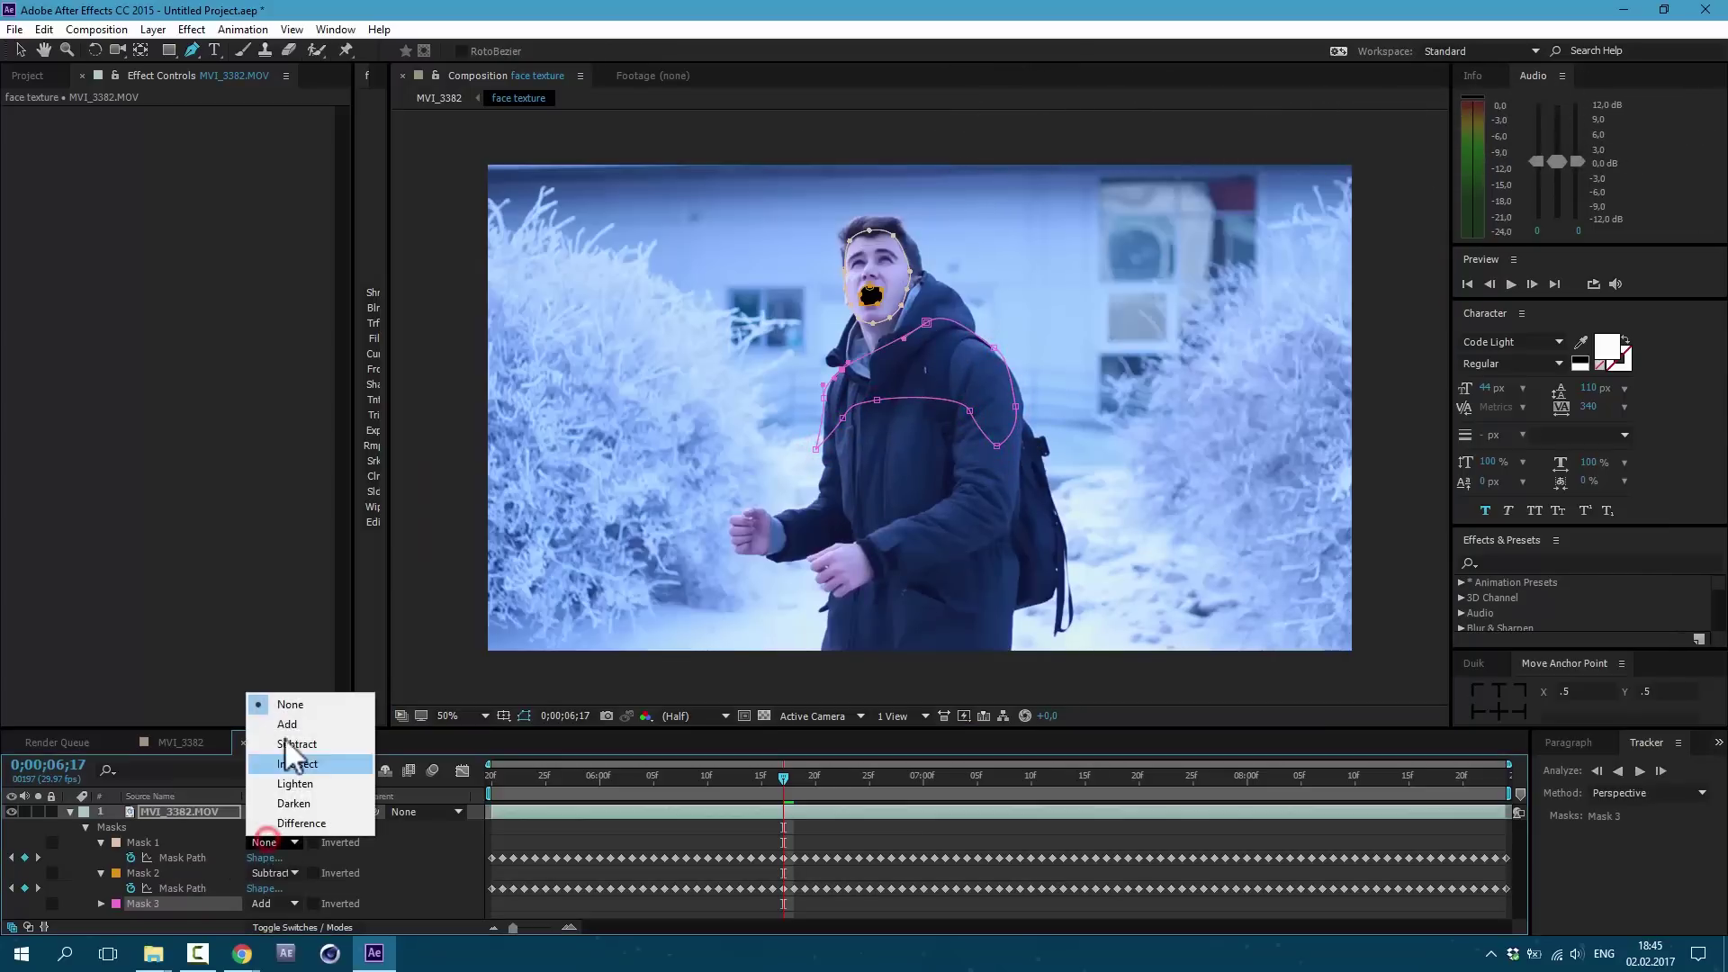
left_click(287, 729)
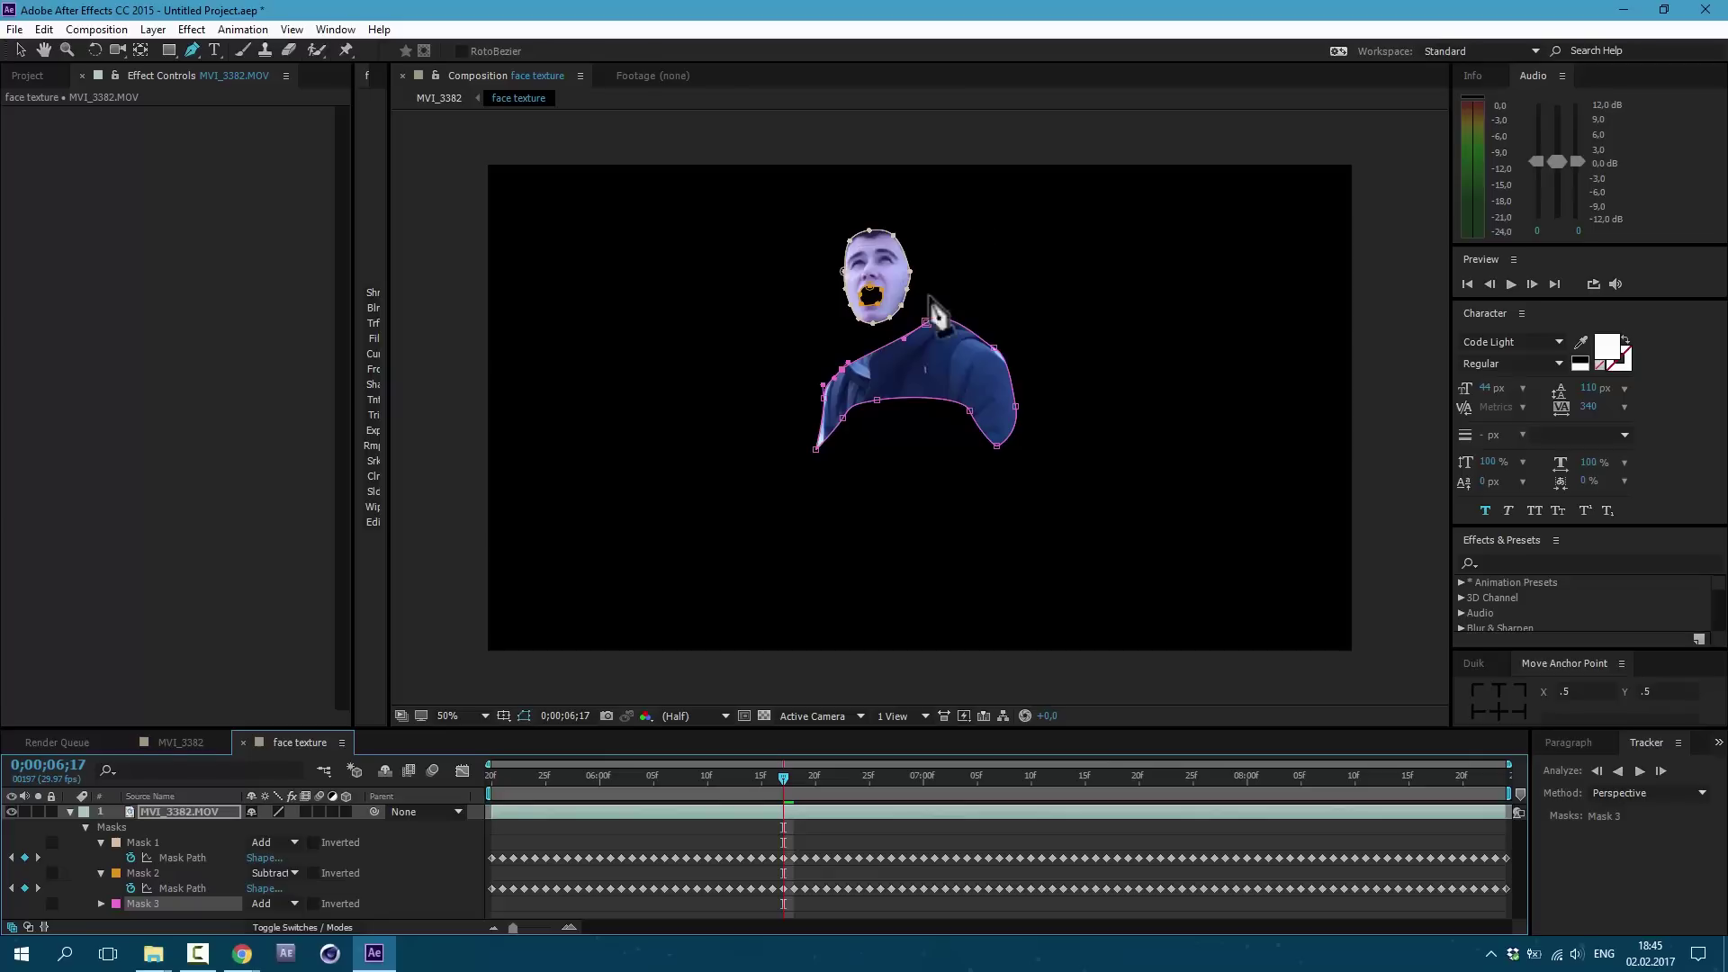
Check MVI_3382 at about 8 seconds, then delete Mask 3 in face texture.
left_click(180, 742)
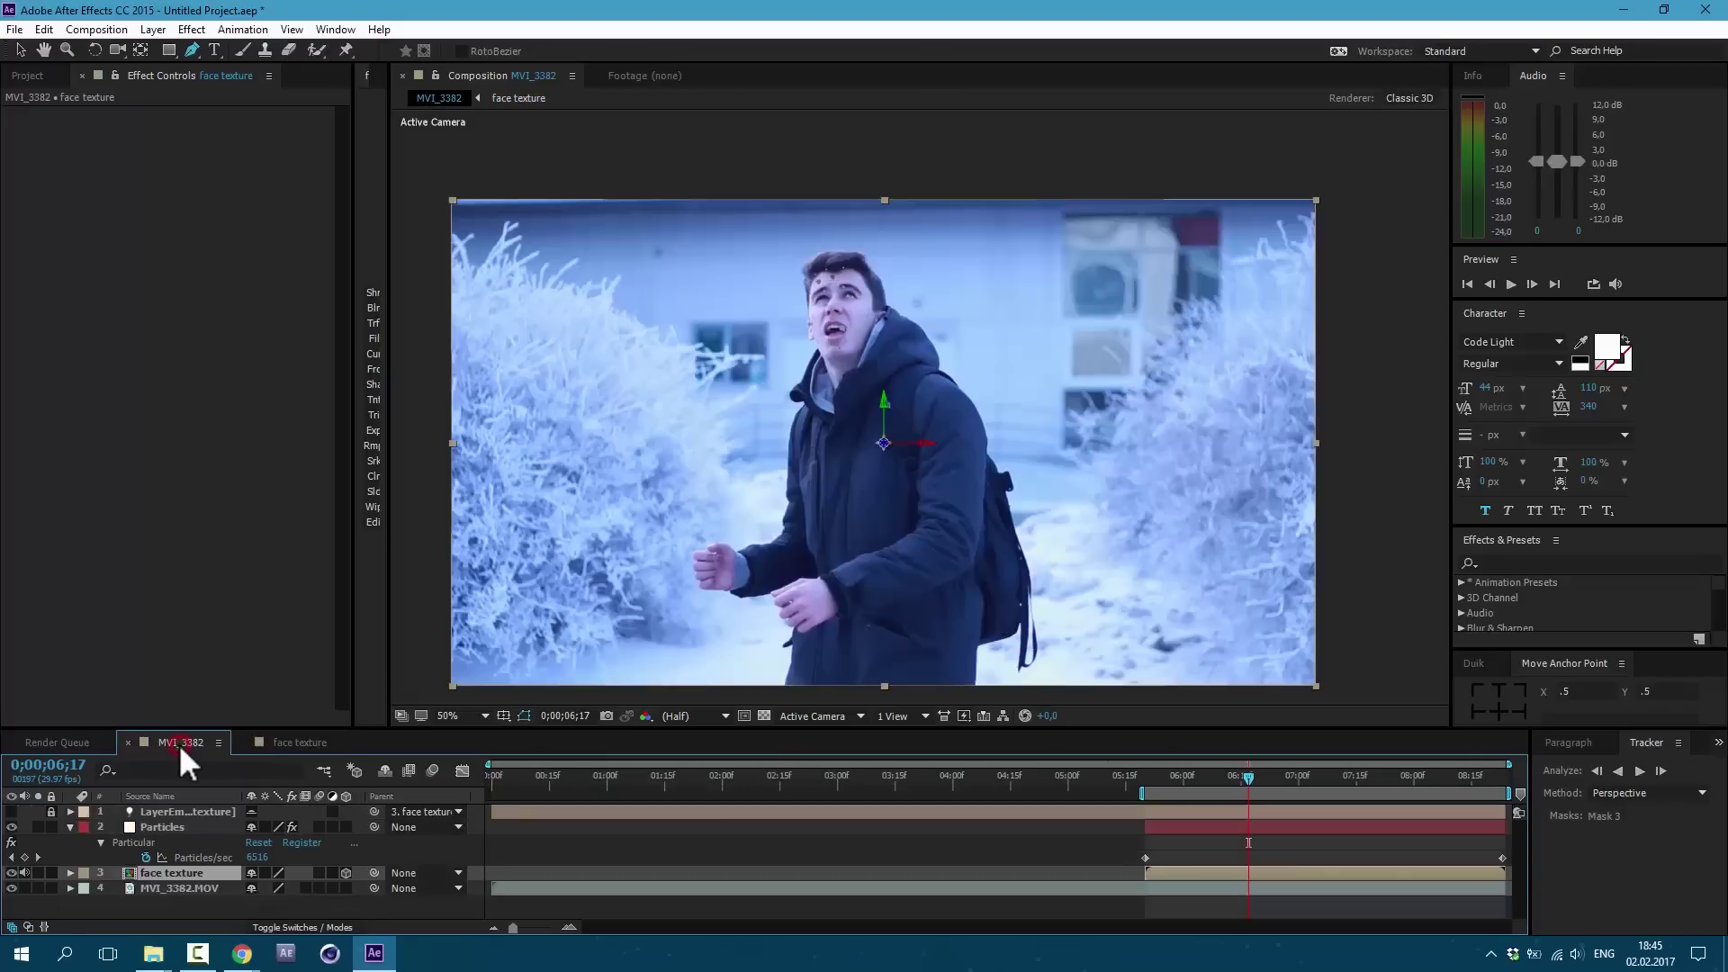
left_click(1309, 781)
left_click_drag(1314, 786, 1418, 818)
left_click(301, 742)
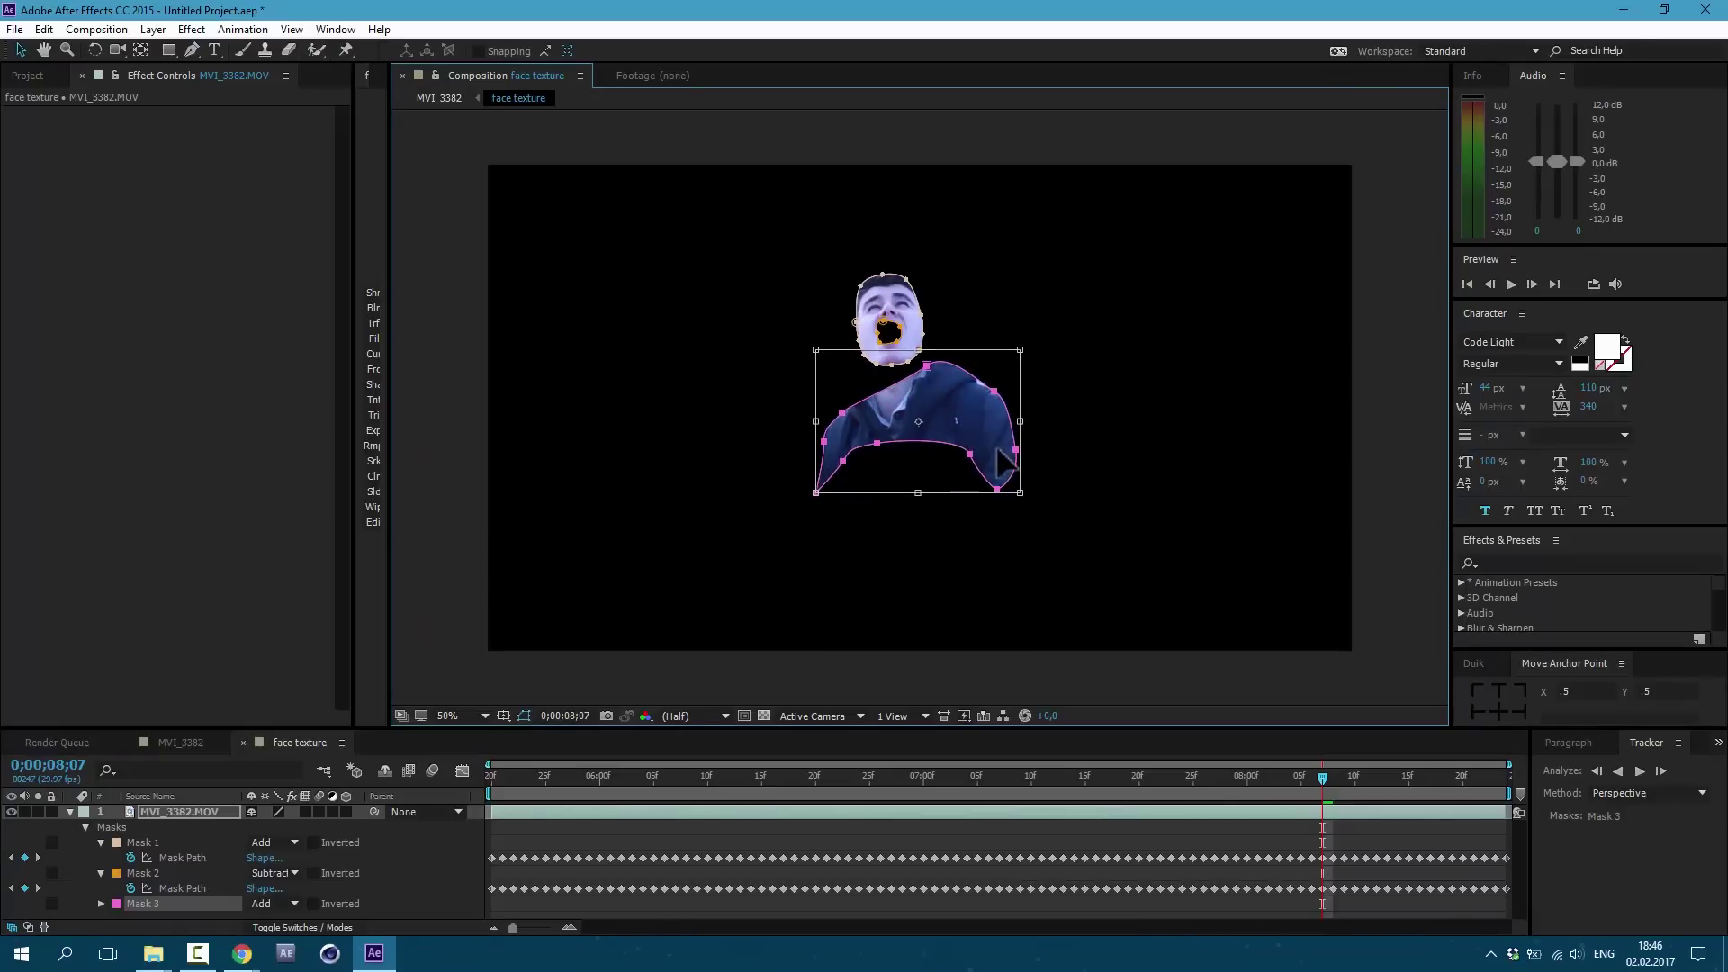
left_click(149, 904)
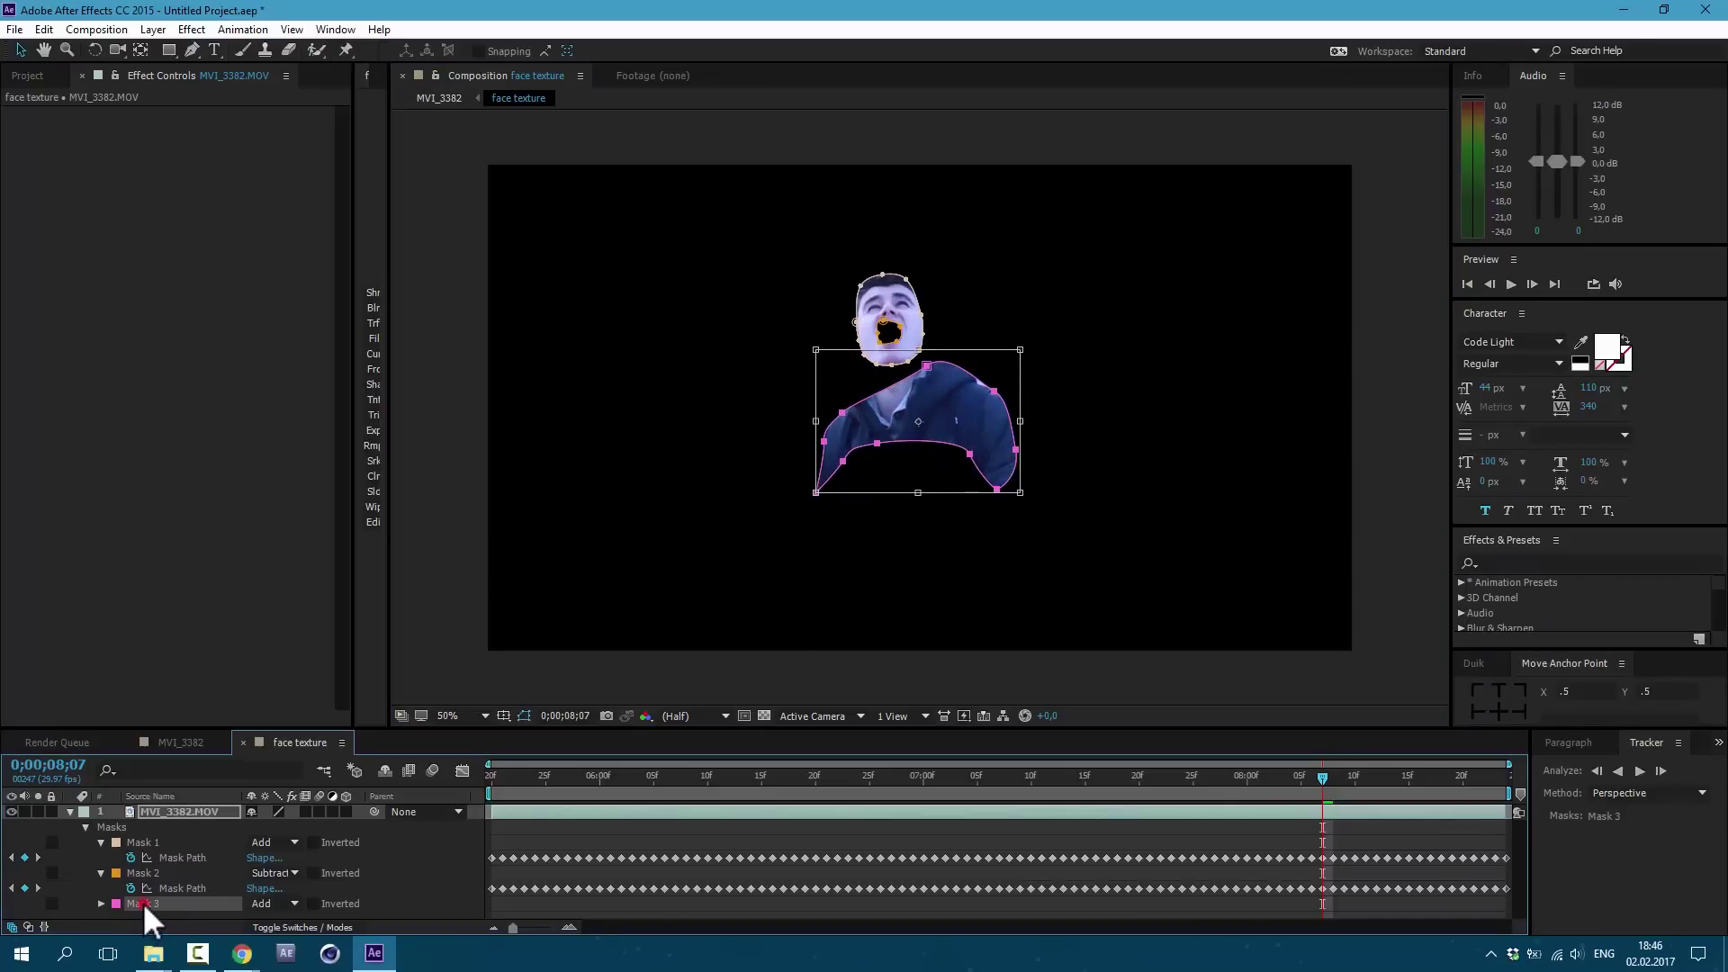
key("Delete")
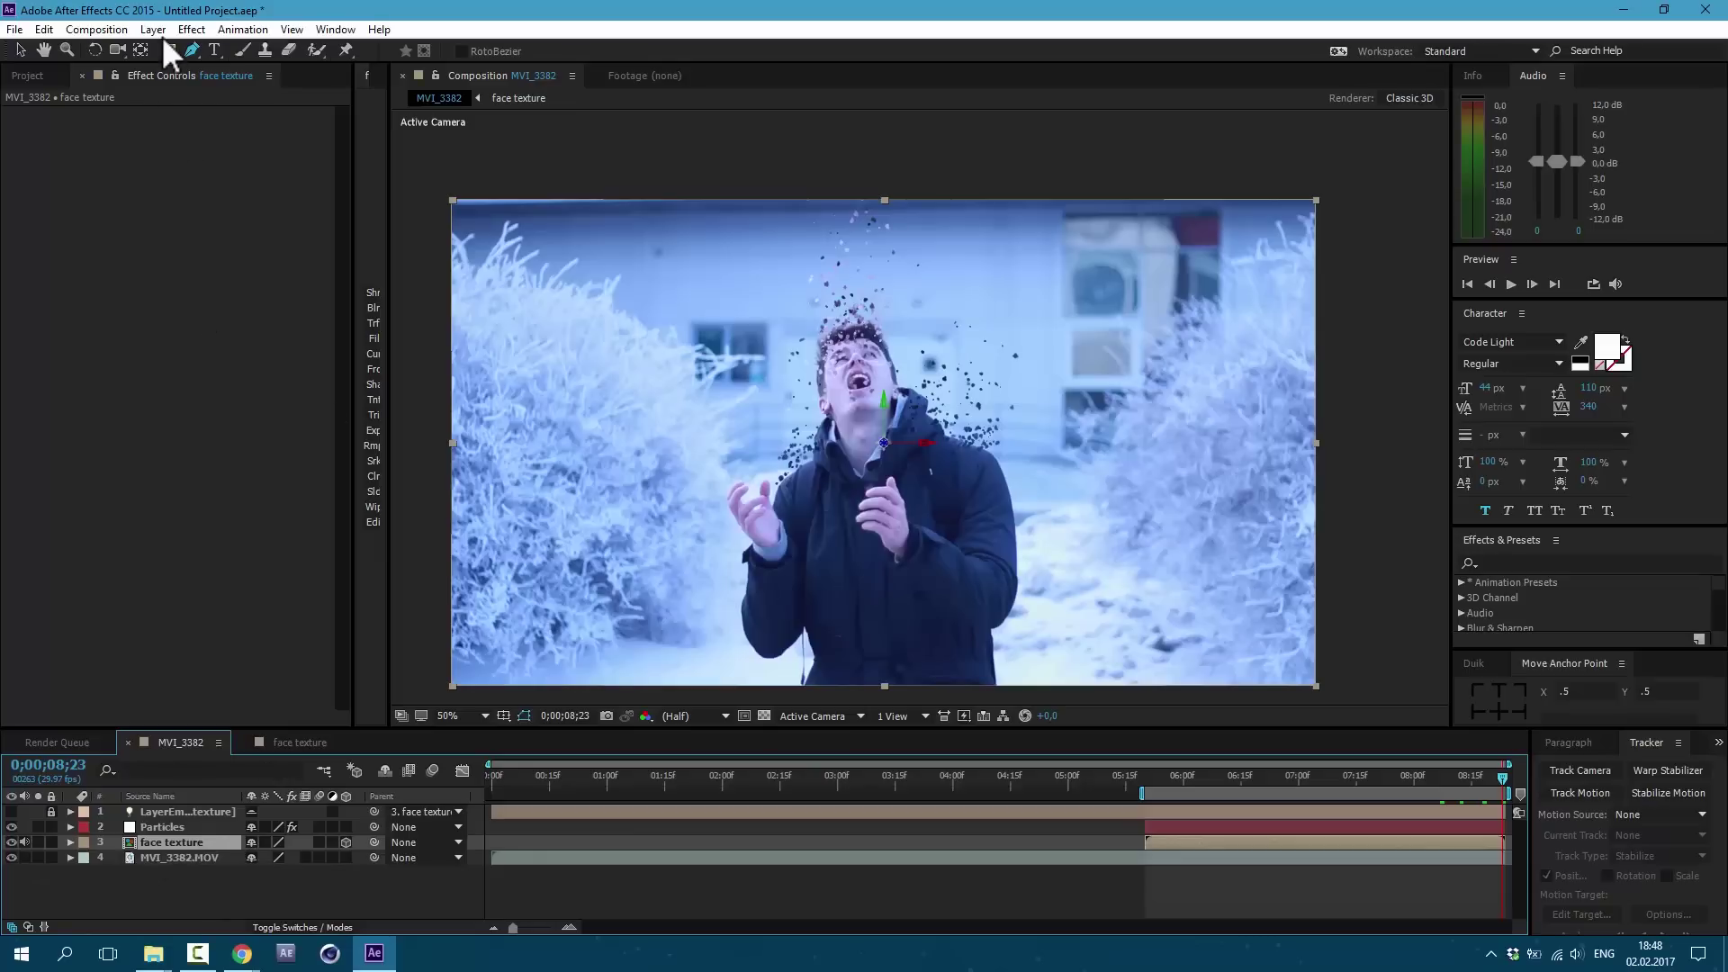
Add an adjustment layer with Curves, pulling the lower point down to darken shadows.
left_click(157, 32)
mouse_move(178, 51)
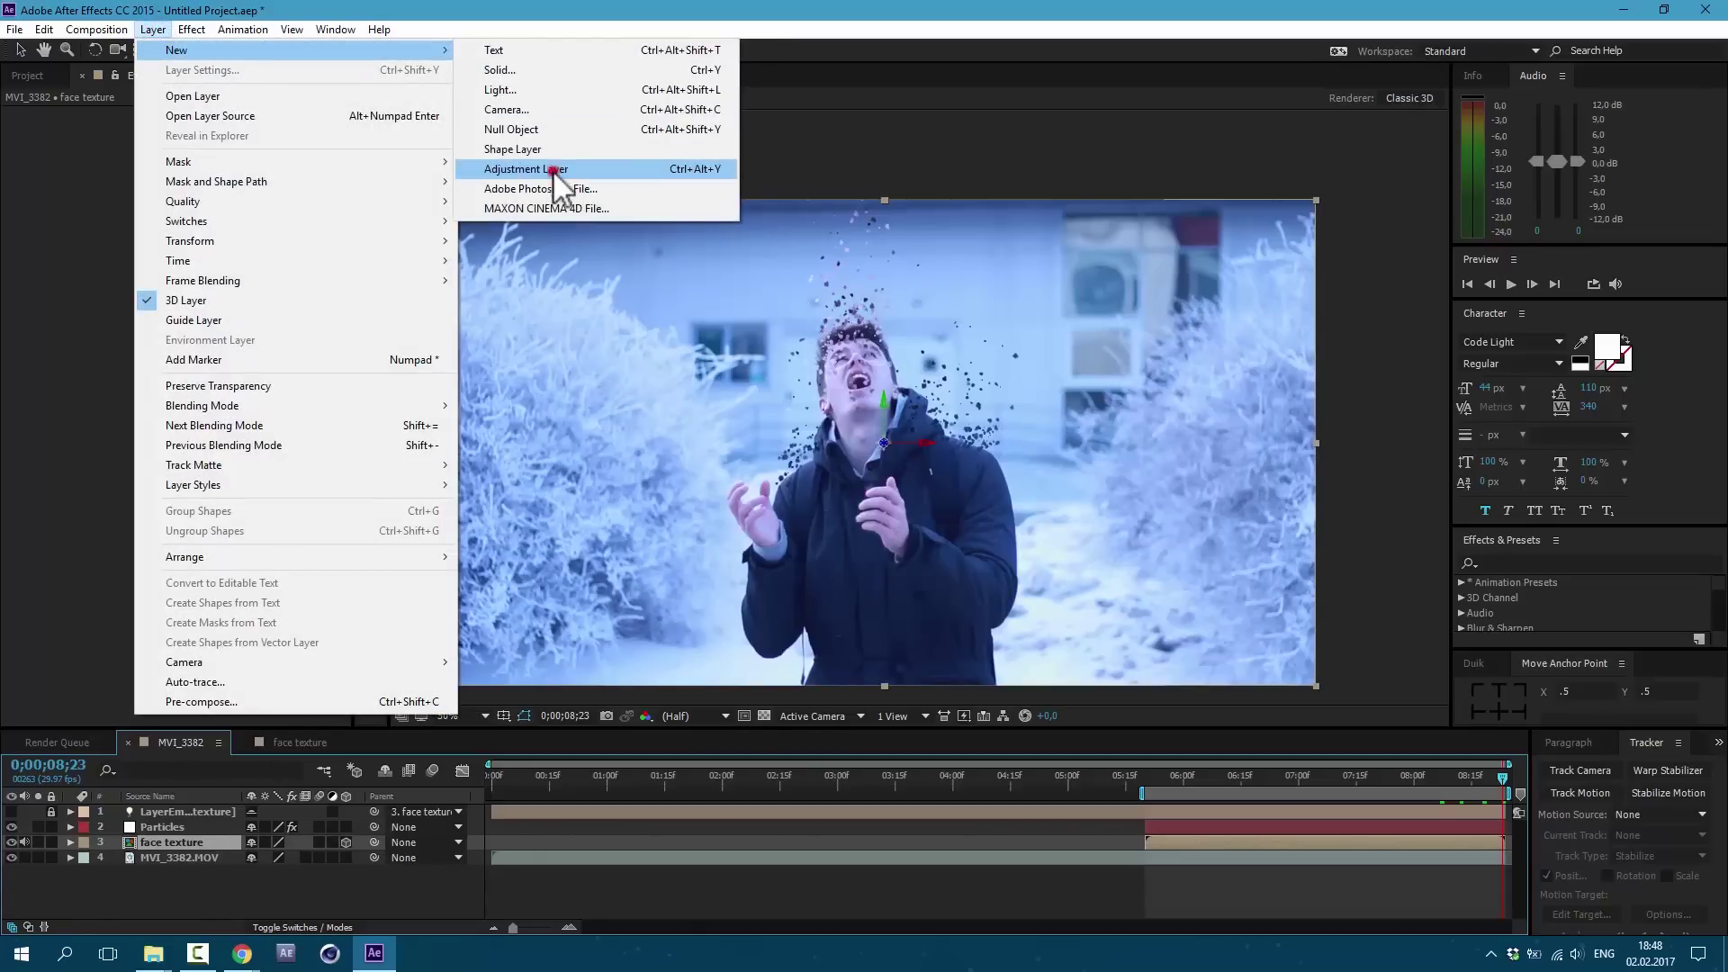
left_click(554, 170)
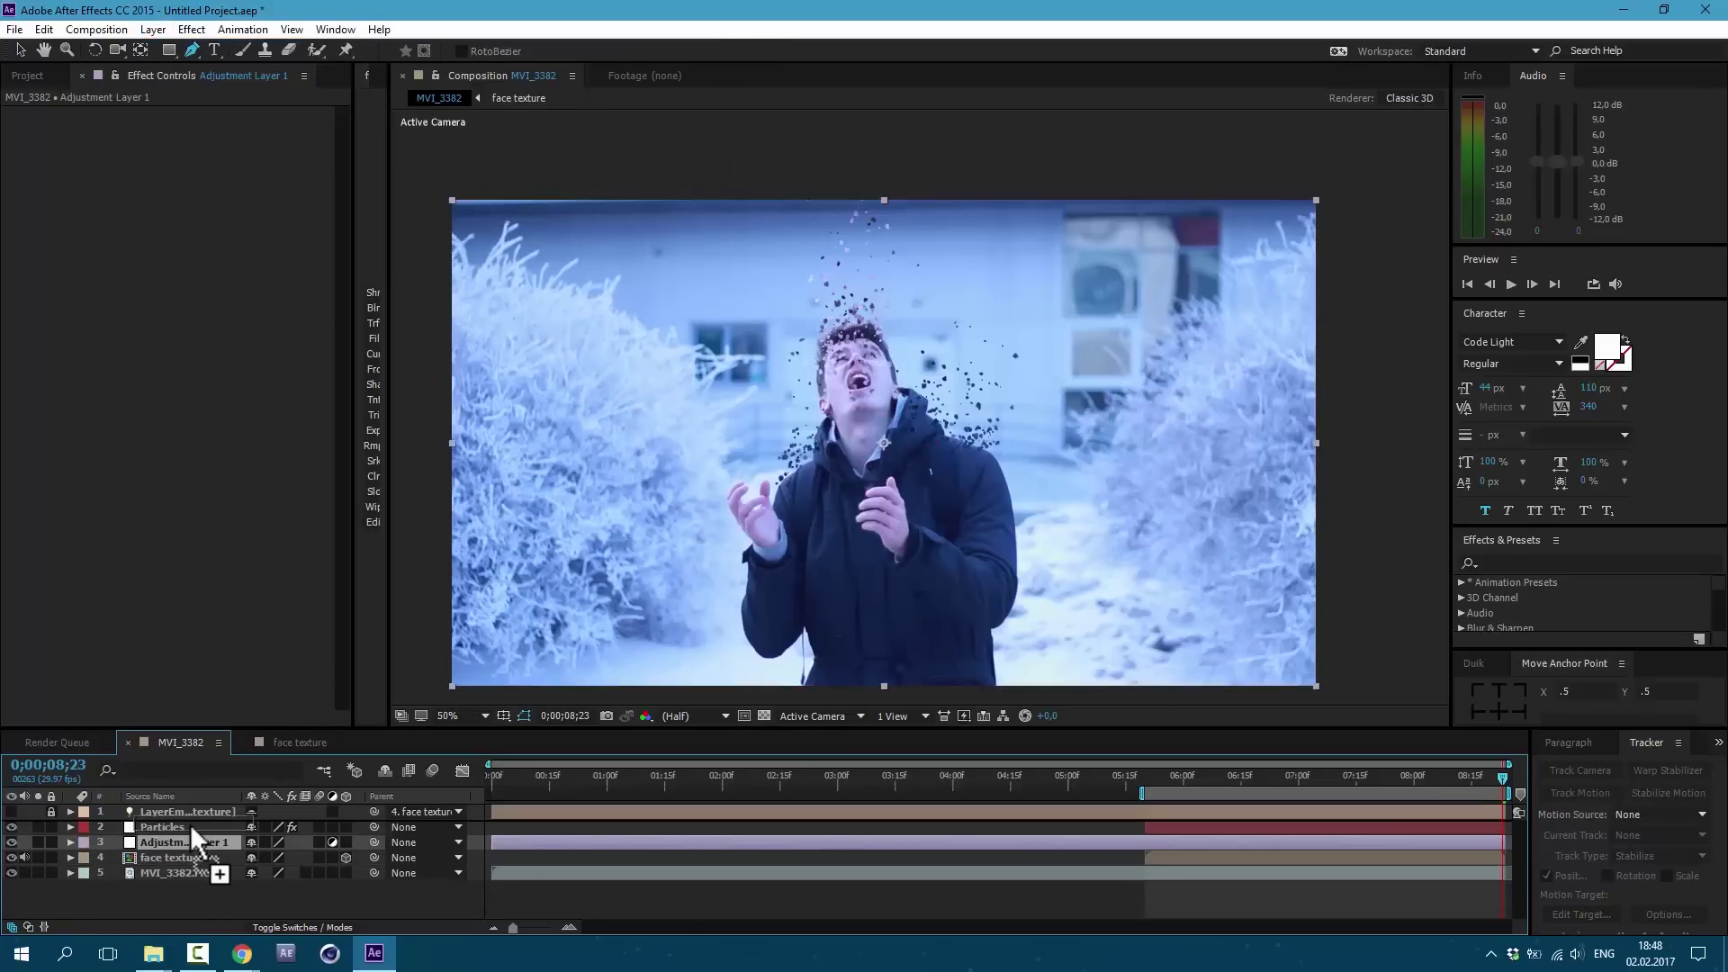
left_click(192, 28)
mouse_move(243, 216)
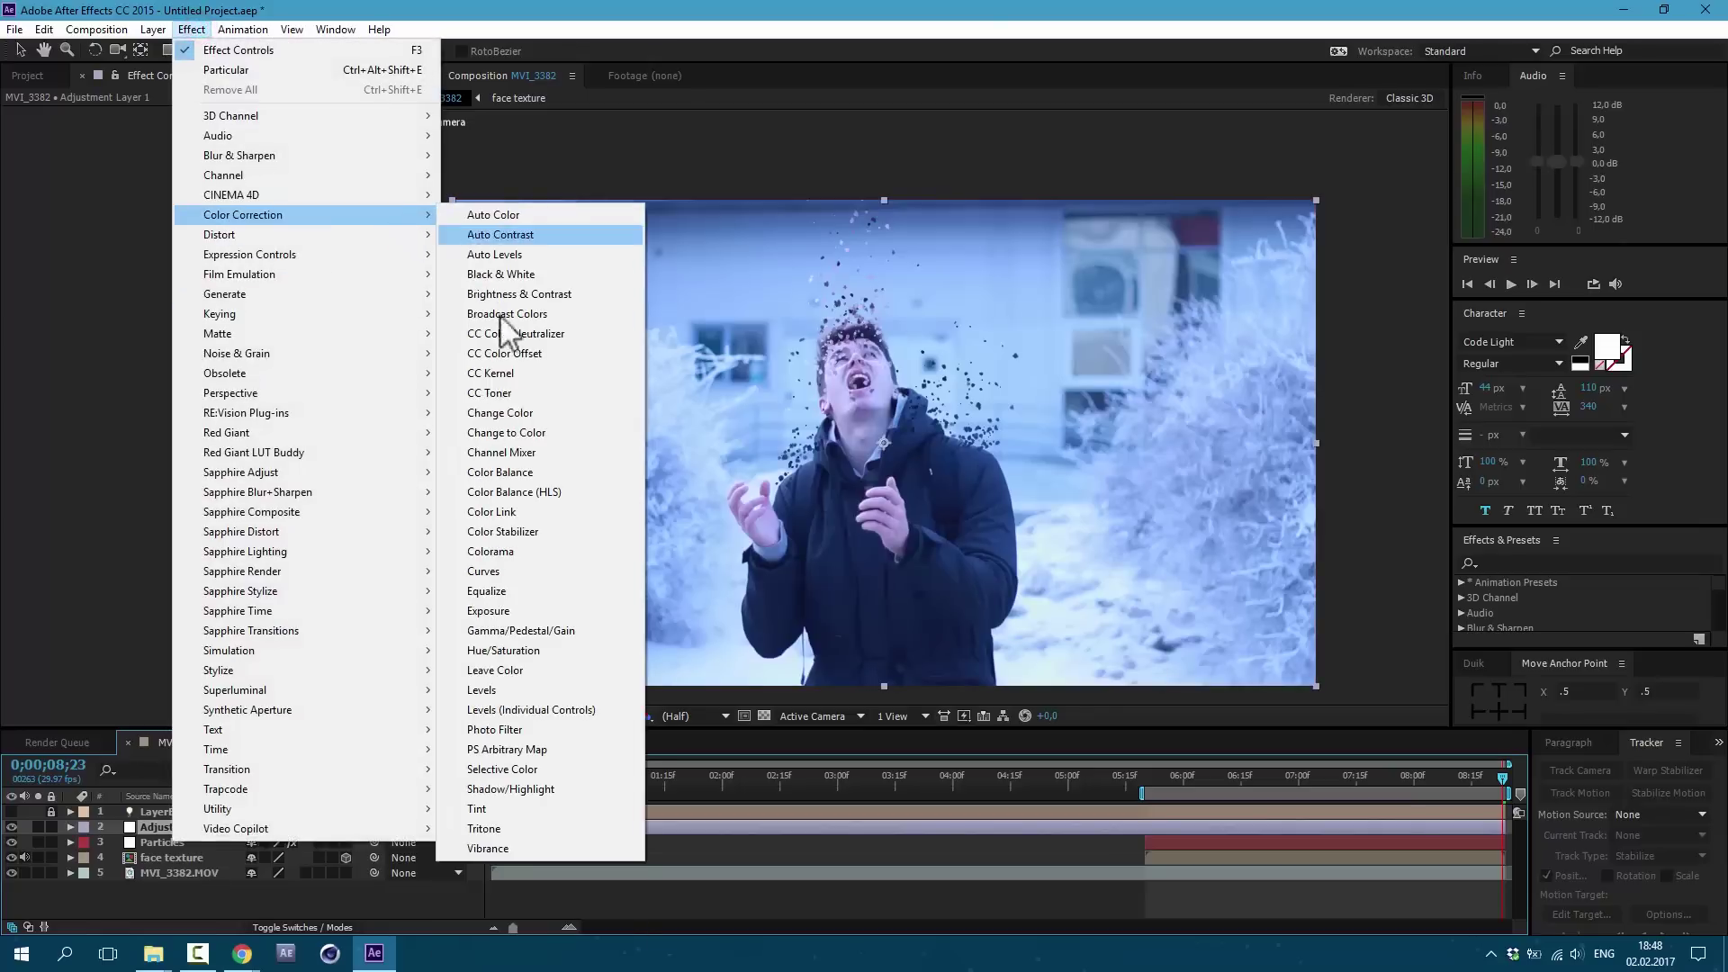
left_click(503, 570)
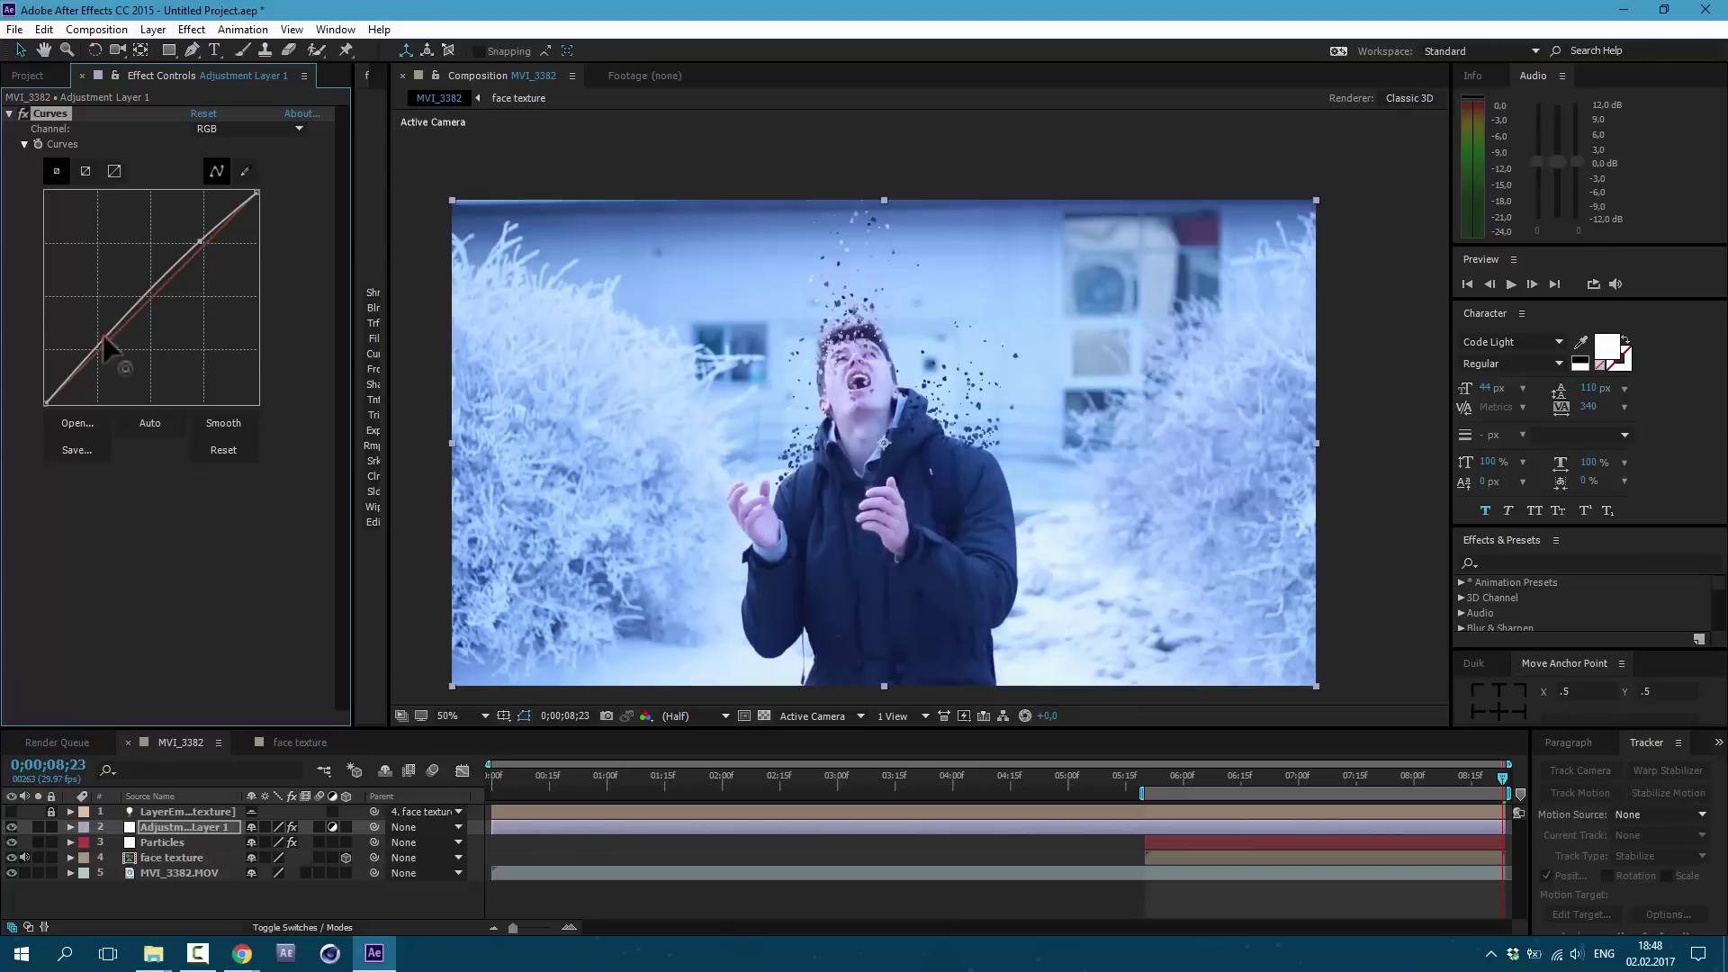
left_click_drag(103, 334, 110, 345)
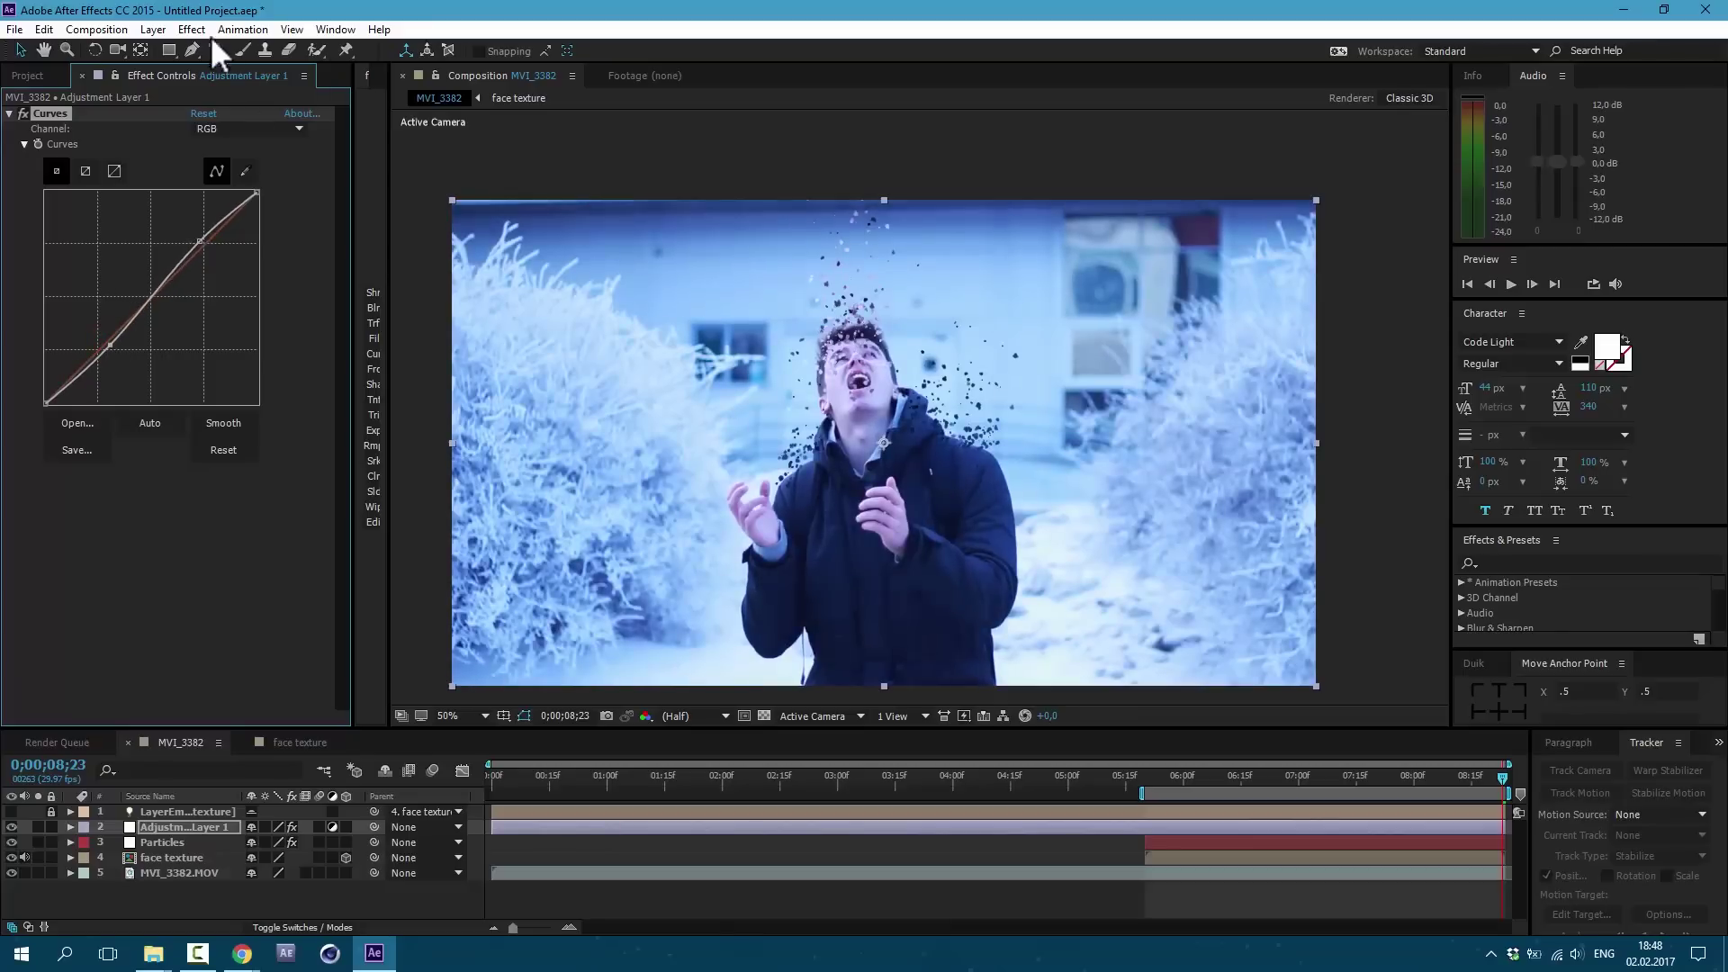
Add a Tint effect below Curves and set its tint amount.
left_click(191, 29)
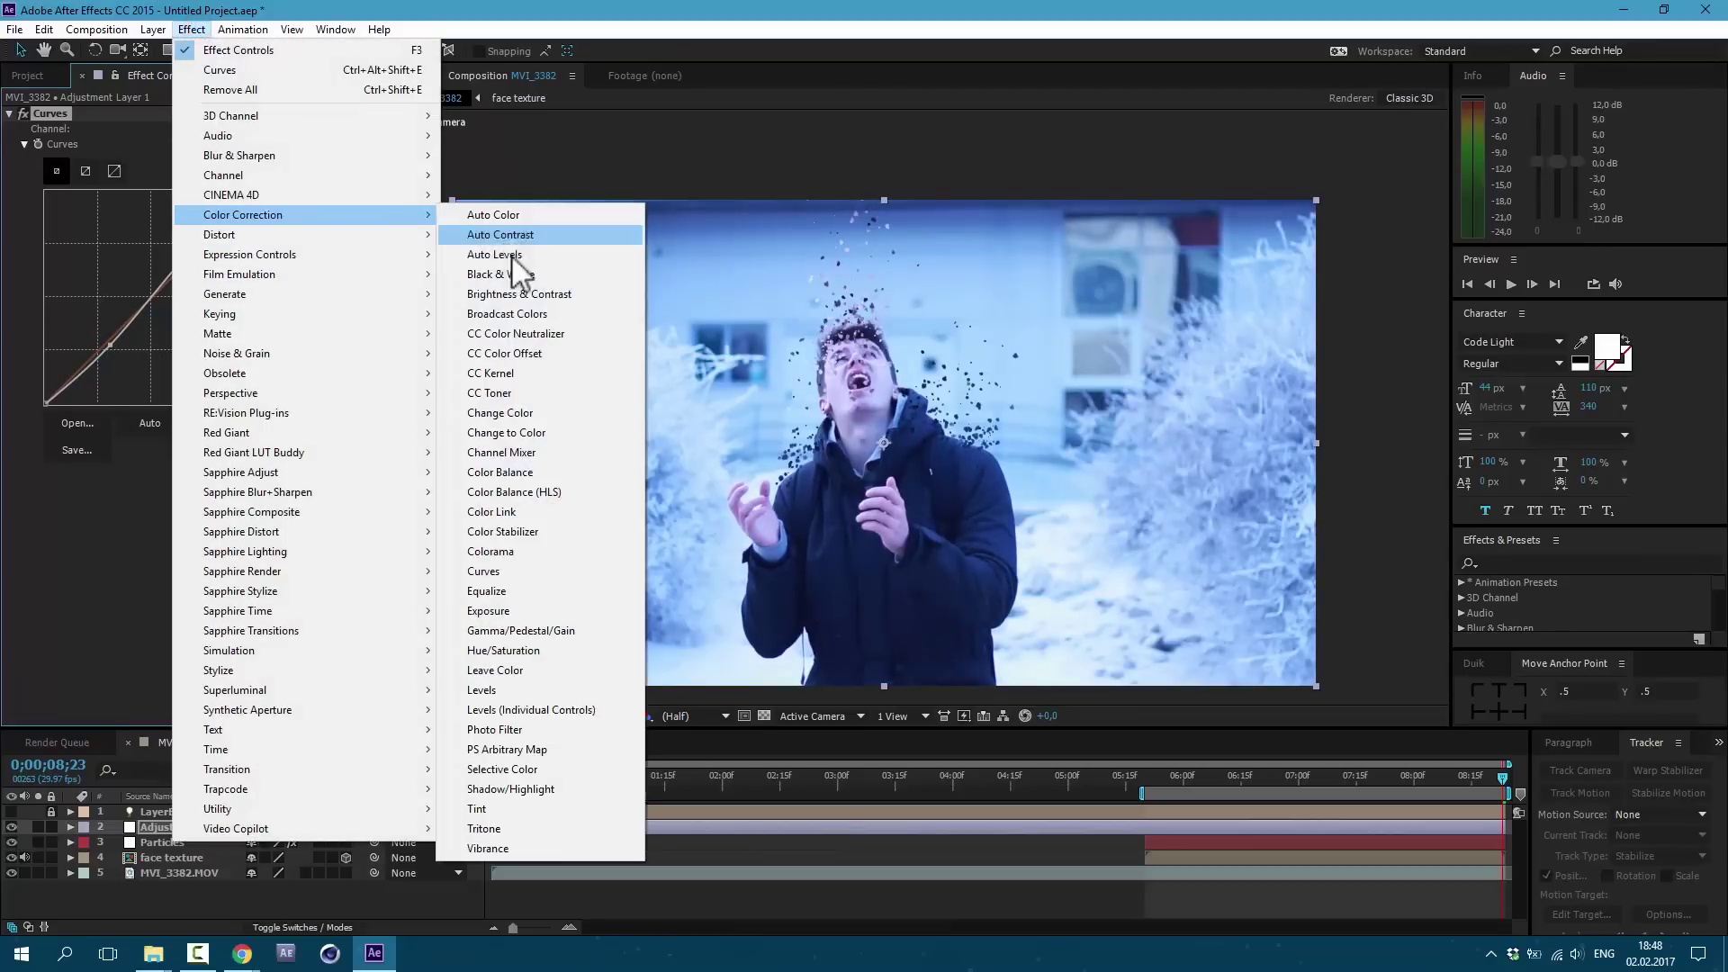
left_click(549, 810)
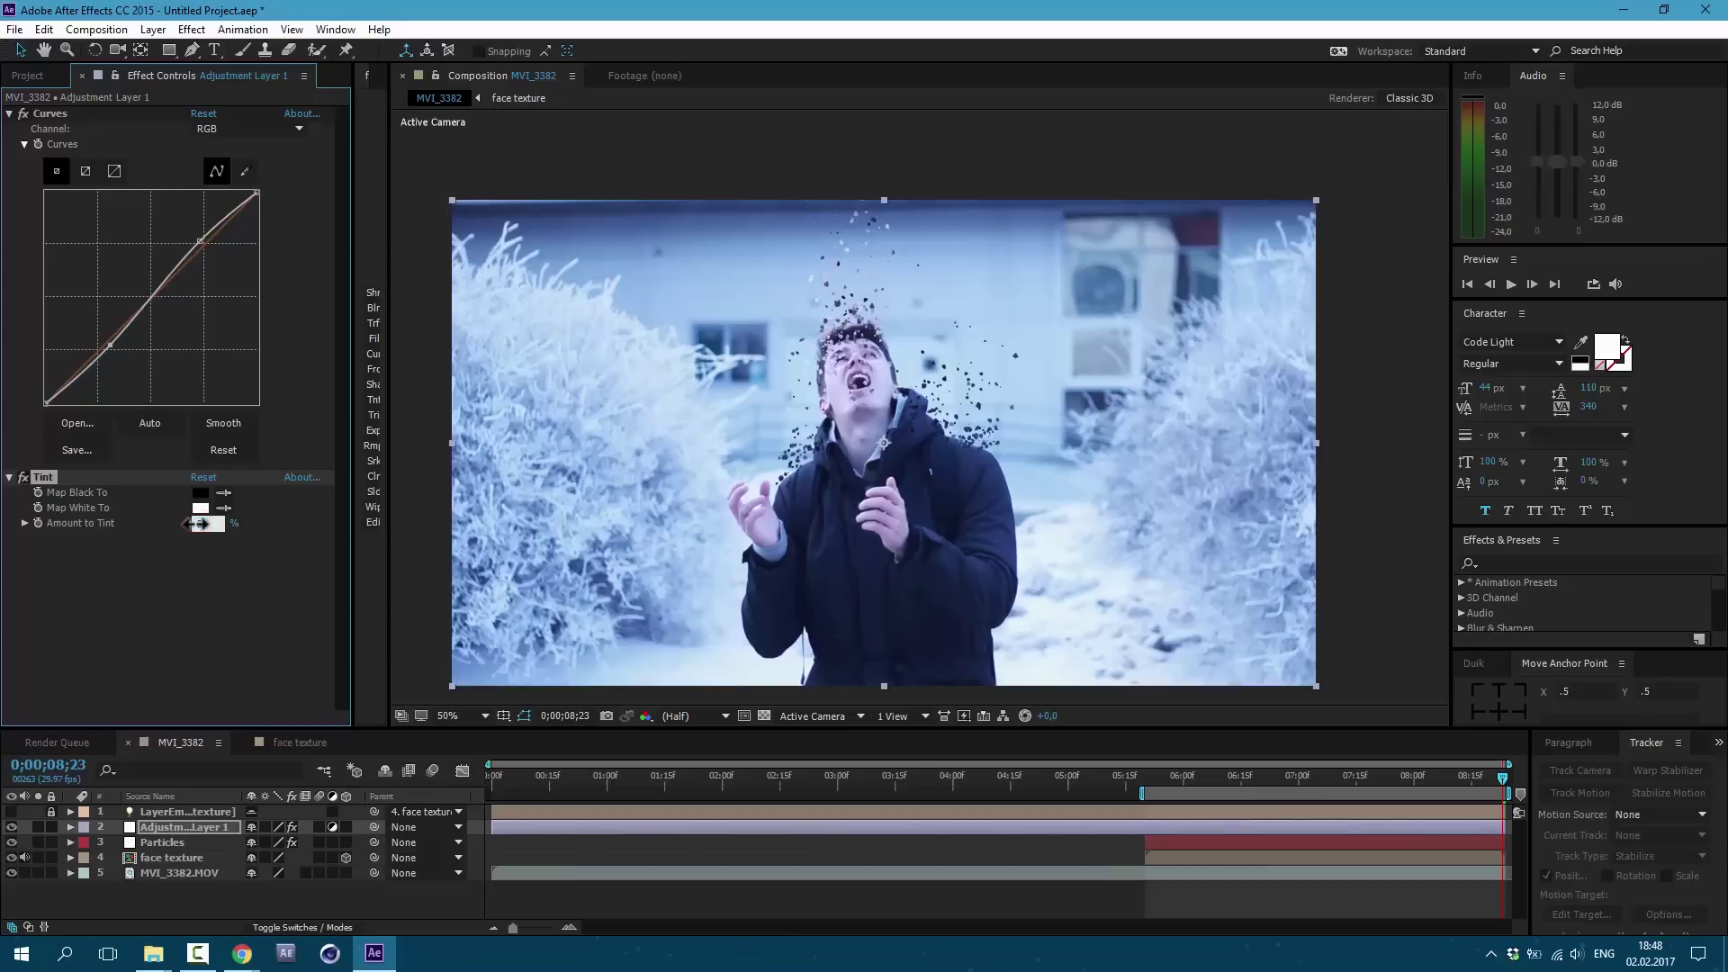
key("Return")
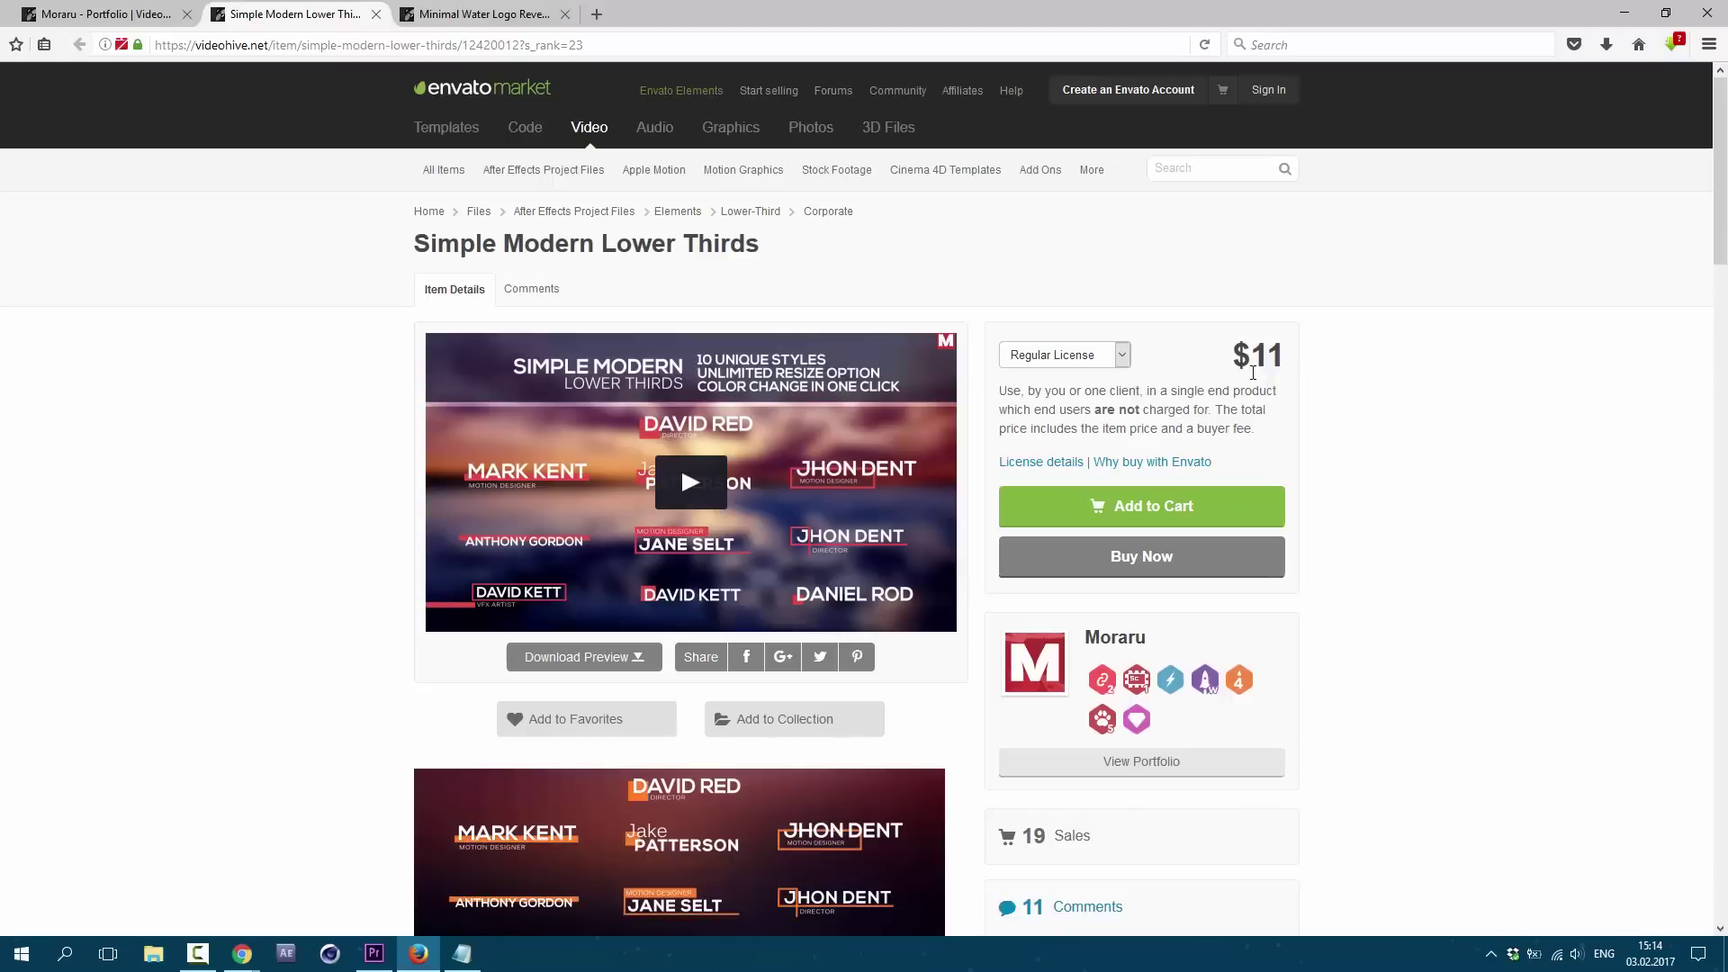
Play the Simple Modern Lower Thirds preview video on VideoHive.
left_click(762, 467)
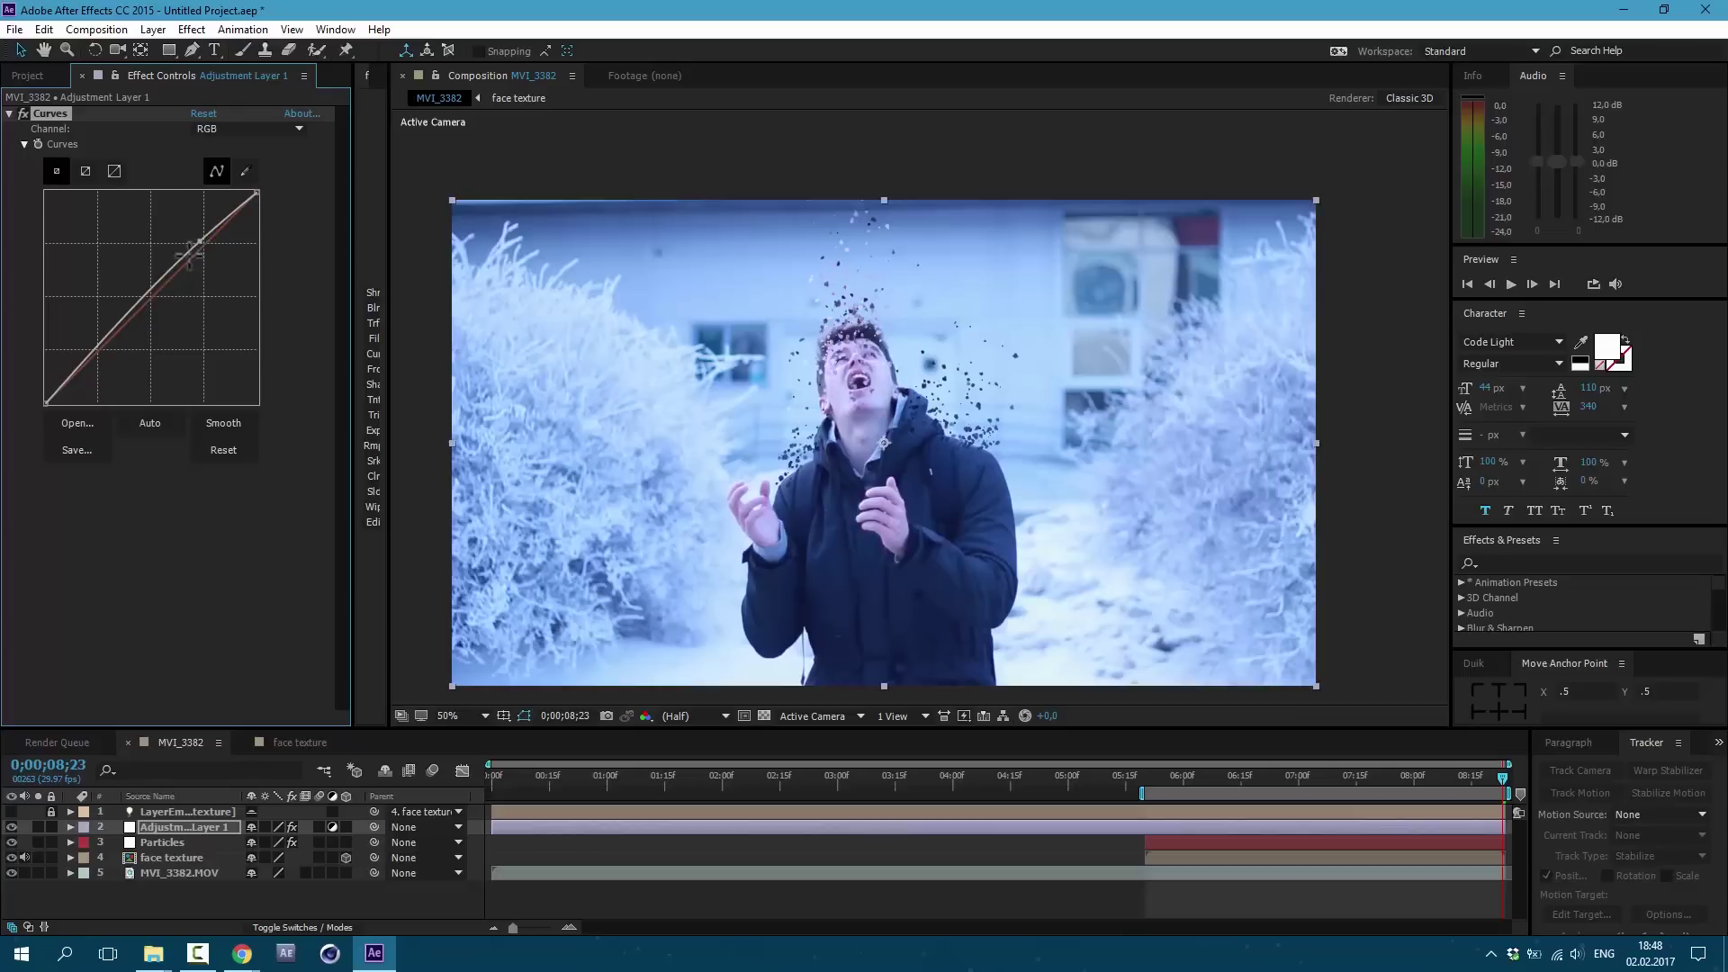
Drag the lower-left Curves point down further to deepen the shadows.
left_click_drag(104, 331, 110, 343)
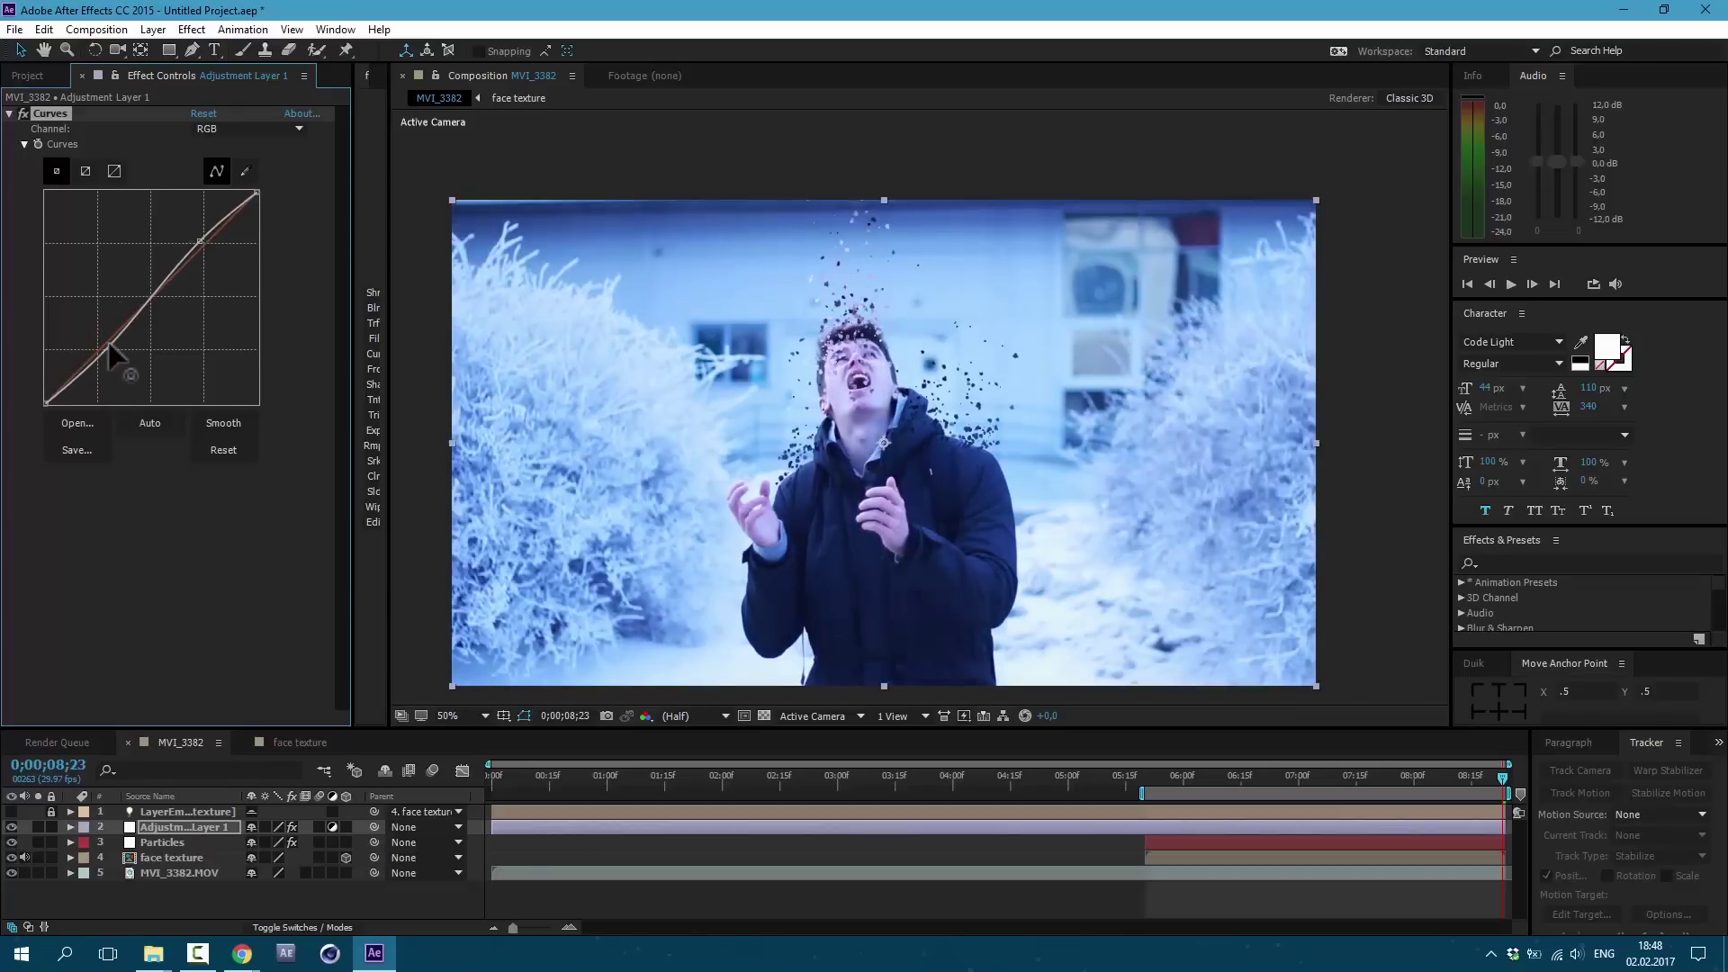